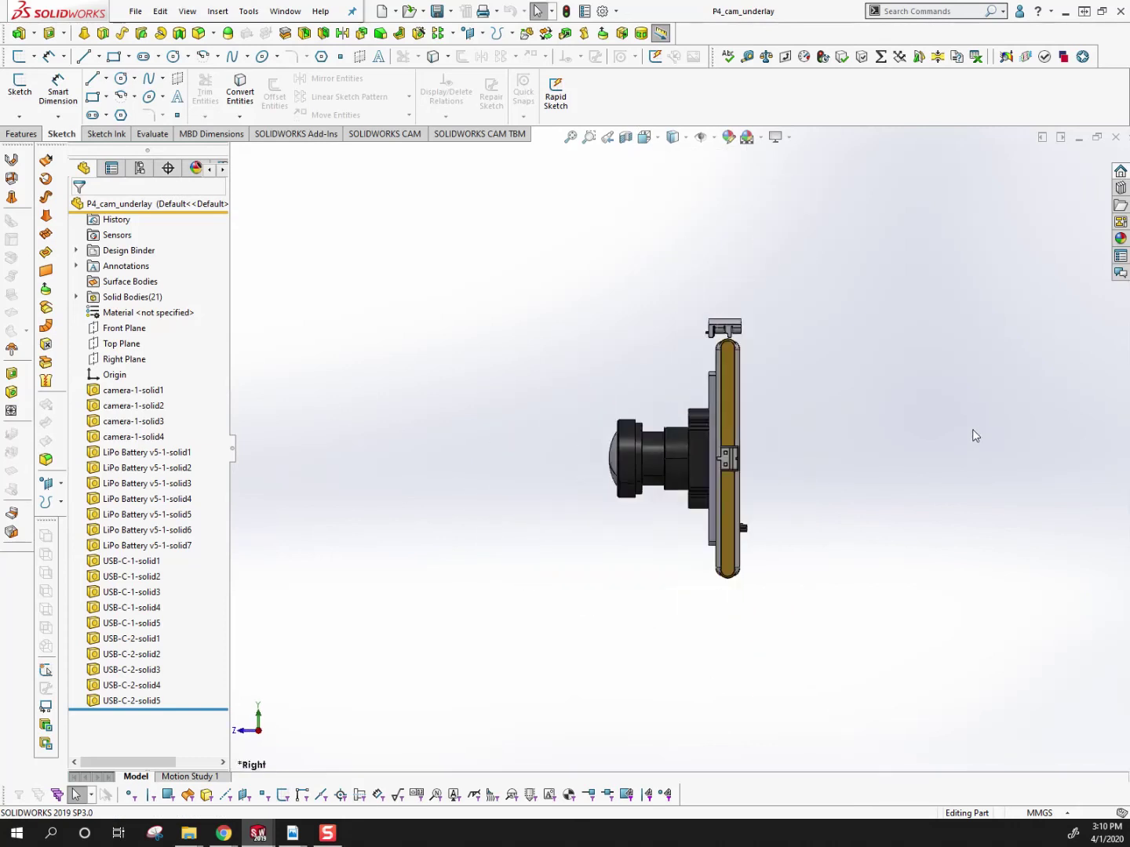
Step: Capture the camera model's right view with Snipping Tool, and close the snip without saving it
{"action": "left_click", "coordinate": [646, 137]}
{"action": "left_click", "coordinate": [665, 196]}
{"action": "left_click", "coordinate": [684, 196]}
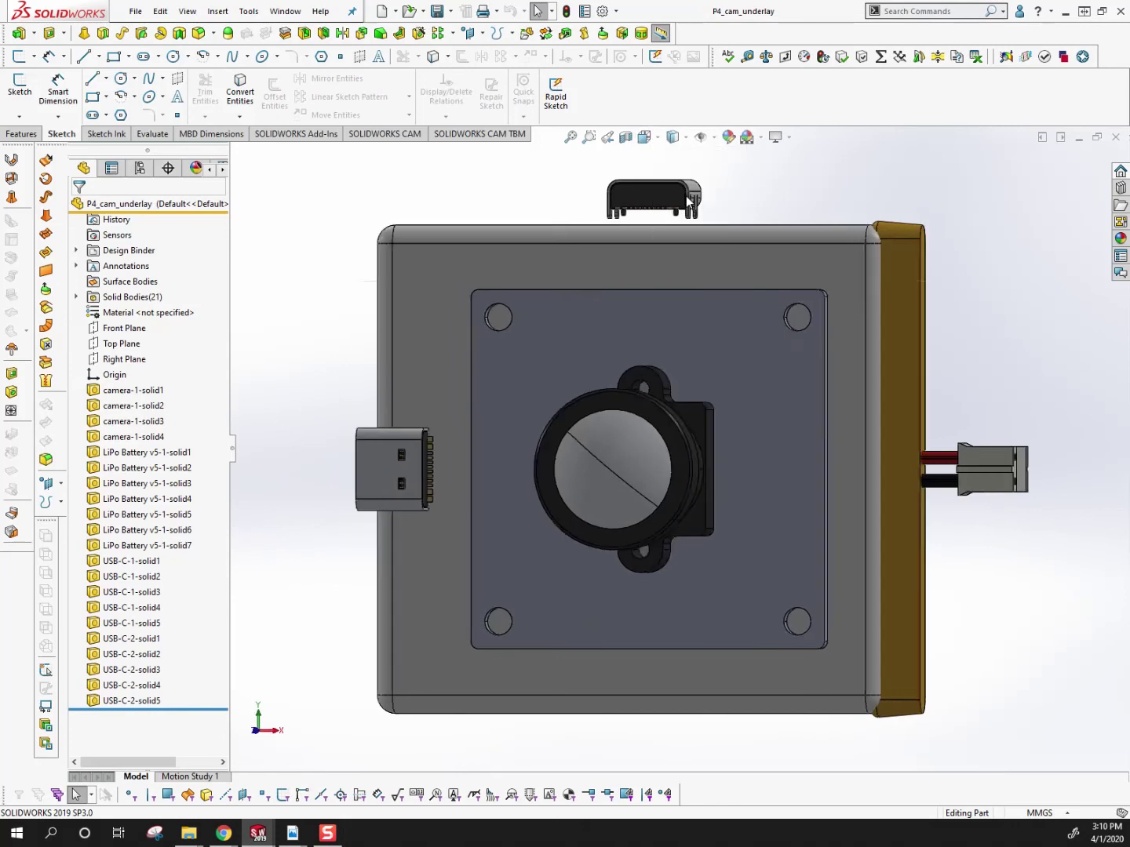
{"action": "scroll", "coordinate": [860, 430], "scroll_direction": "down", "scroll_amount": 3}
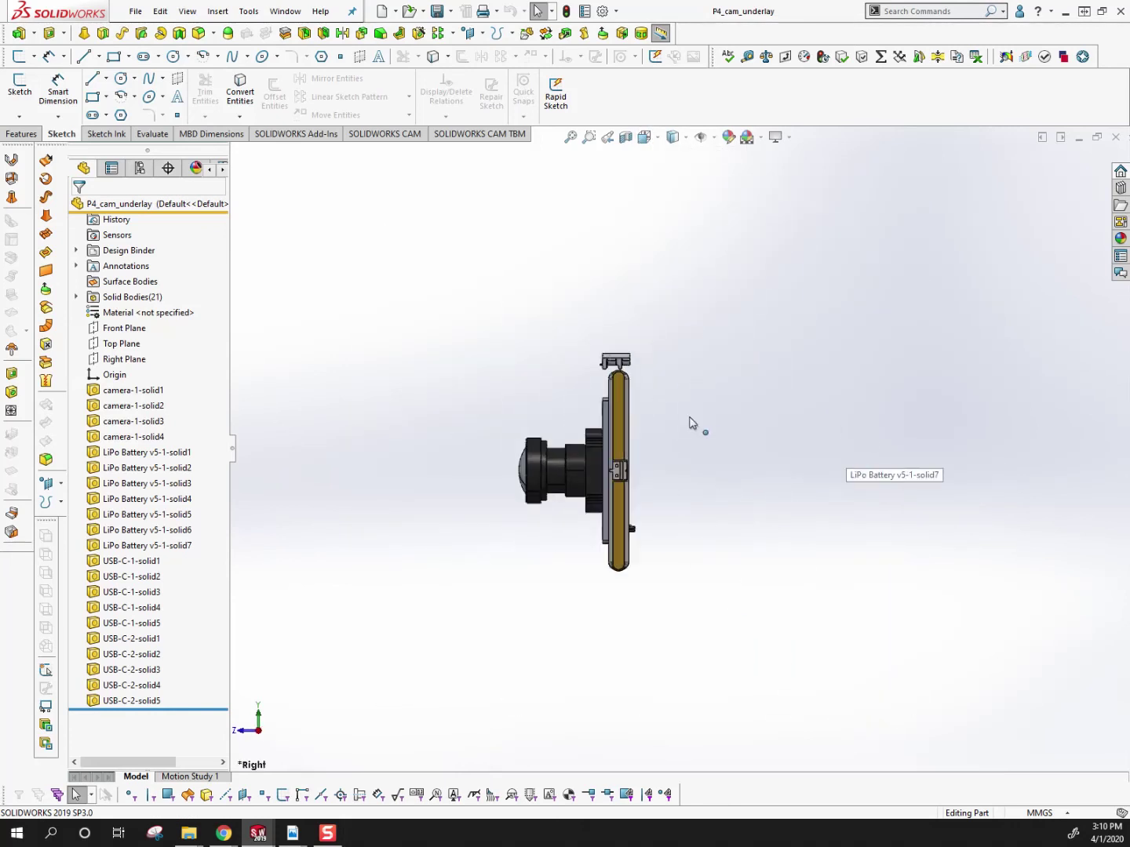
{"action": "left_click", "coordinate": [156, 839]}
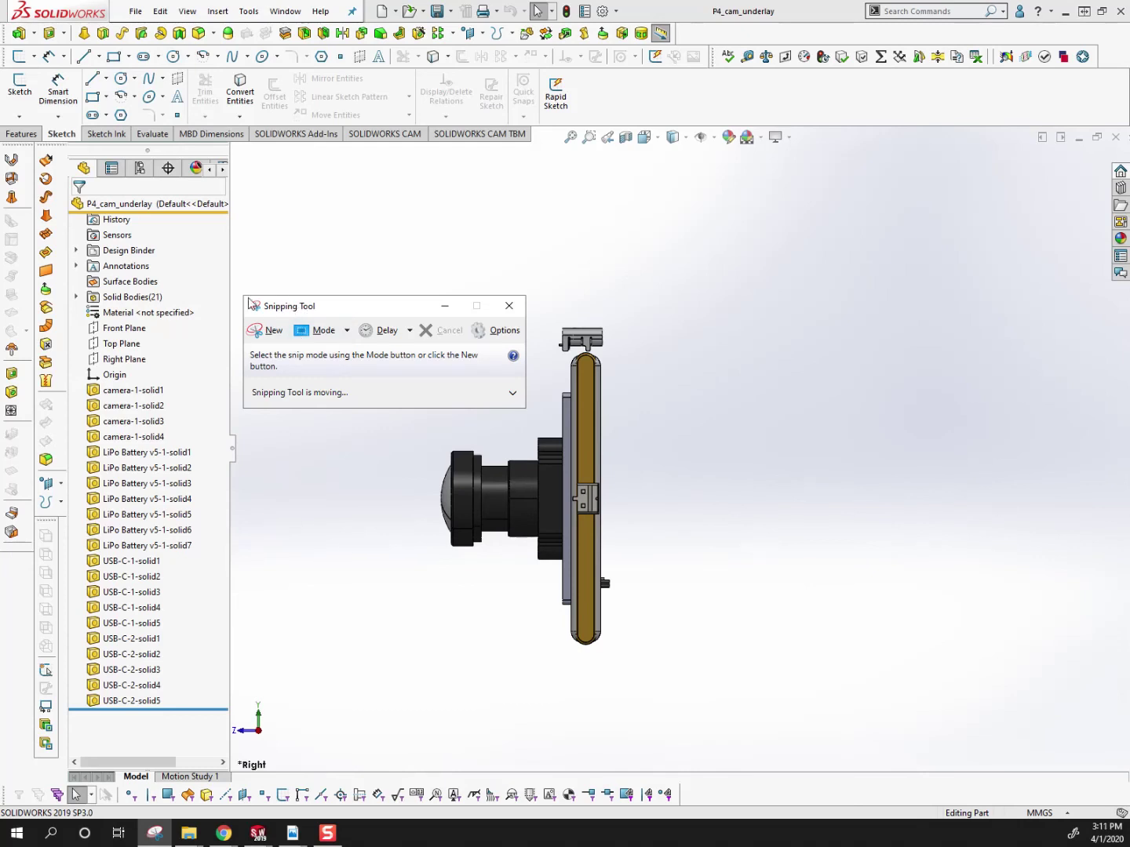
{"action": "left_click", "coordinate": [276, 329]}
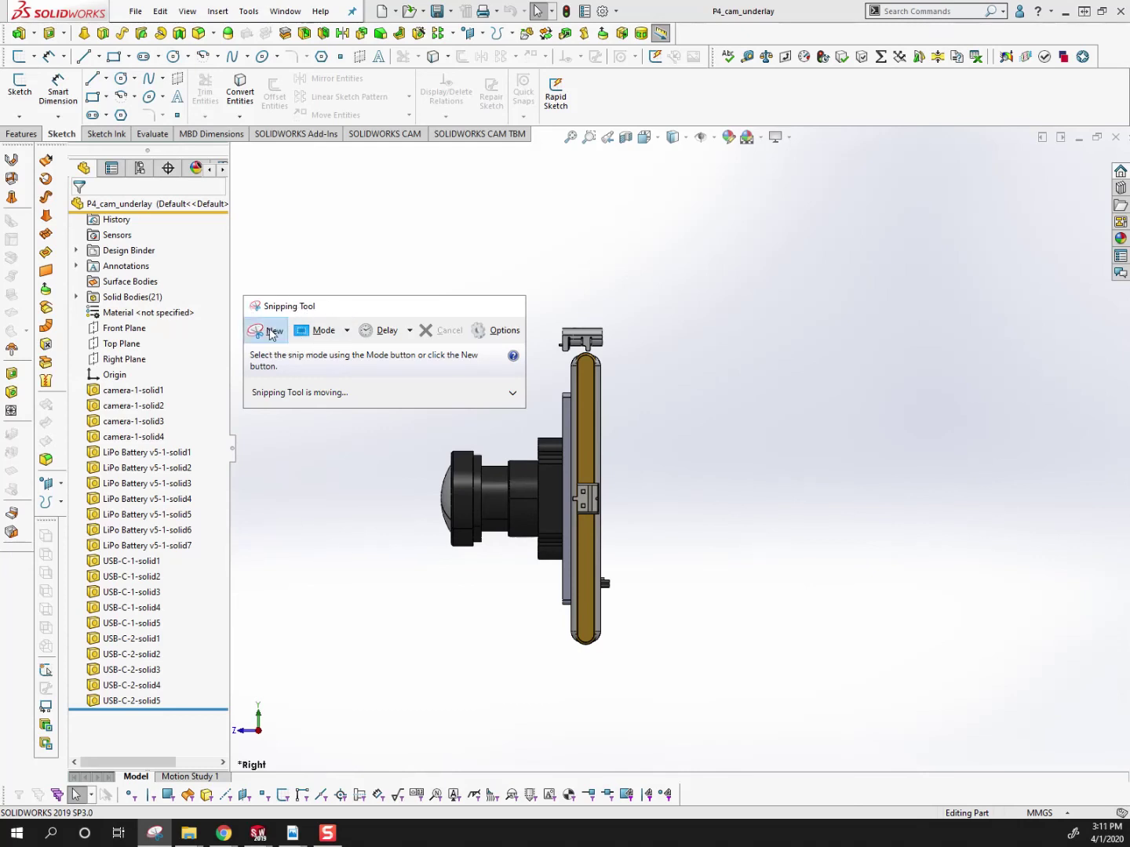
{"action": "left_click_drag", "start_coordinate": [370, 258], "coordinate": [693, 709]}
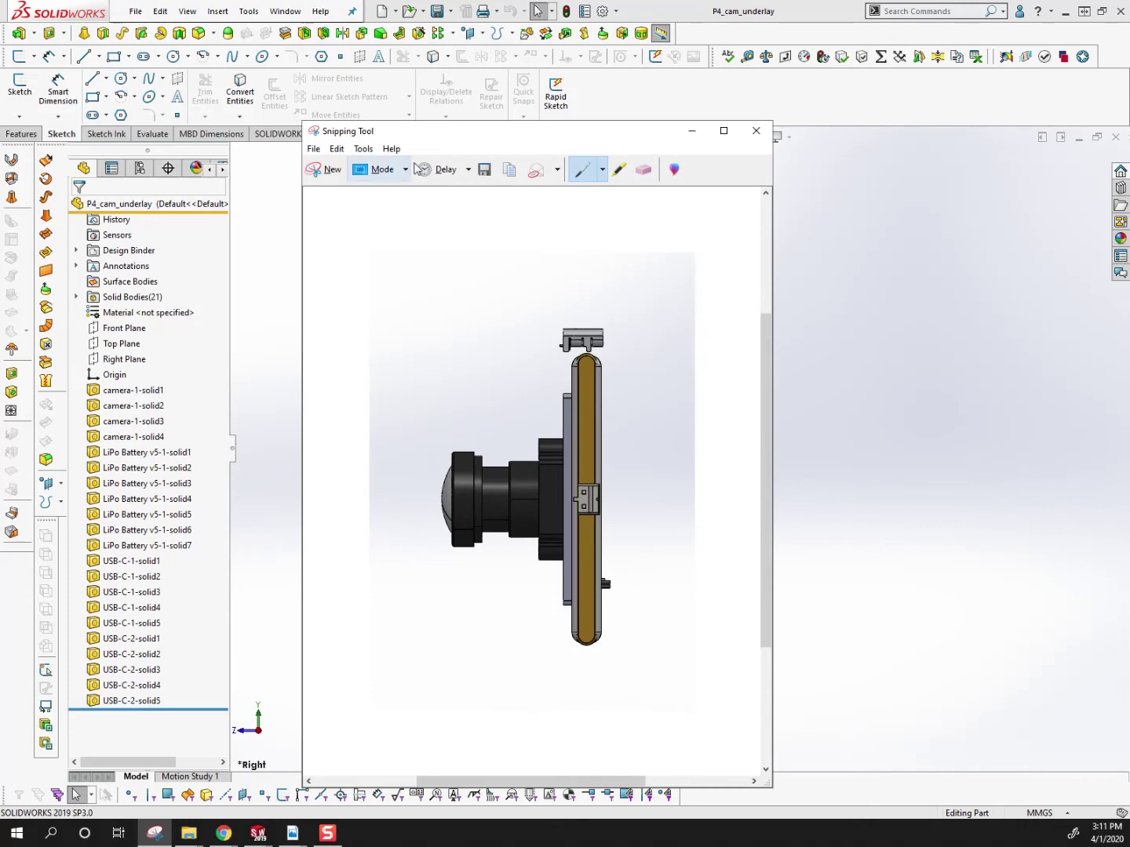
{"action": "left_click", "coordinate": [314, 150]}
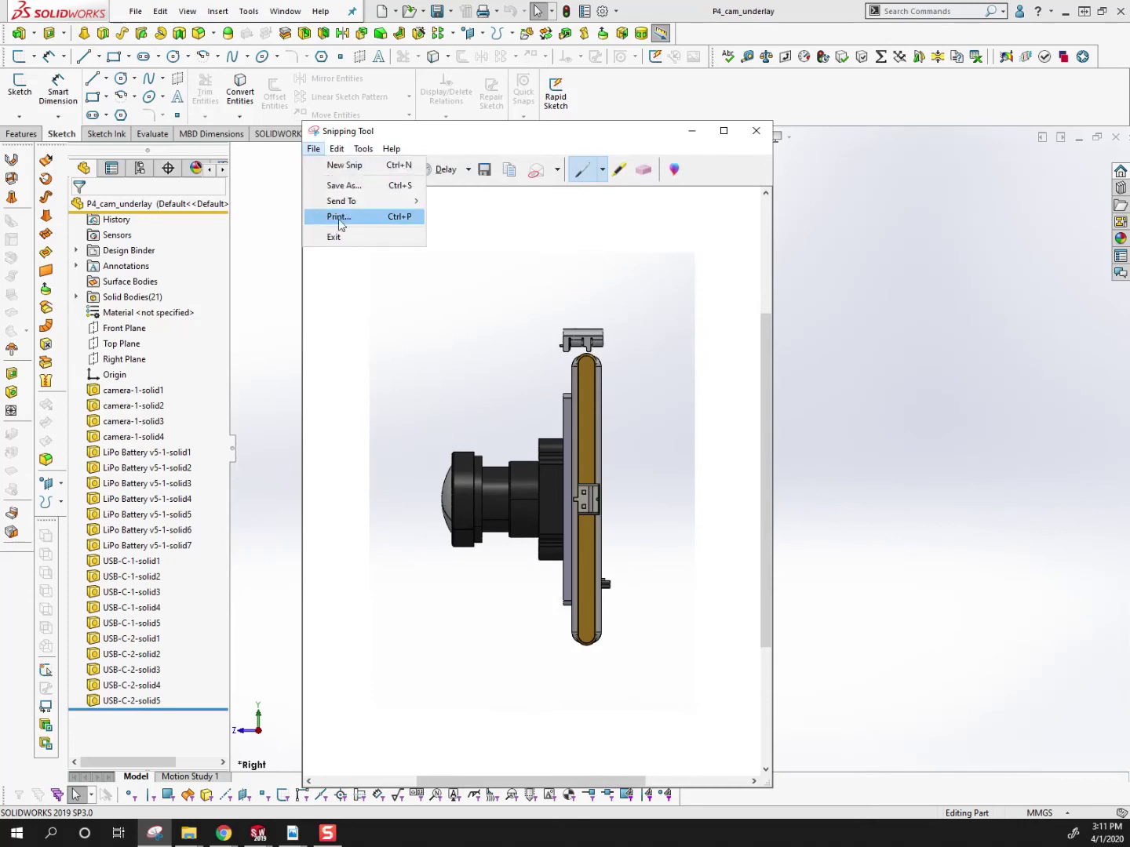
{"action": "left_click", "coordinate": [743, 299]}
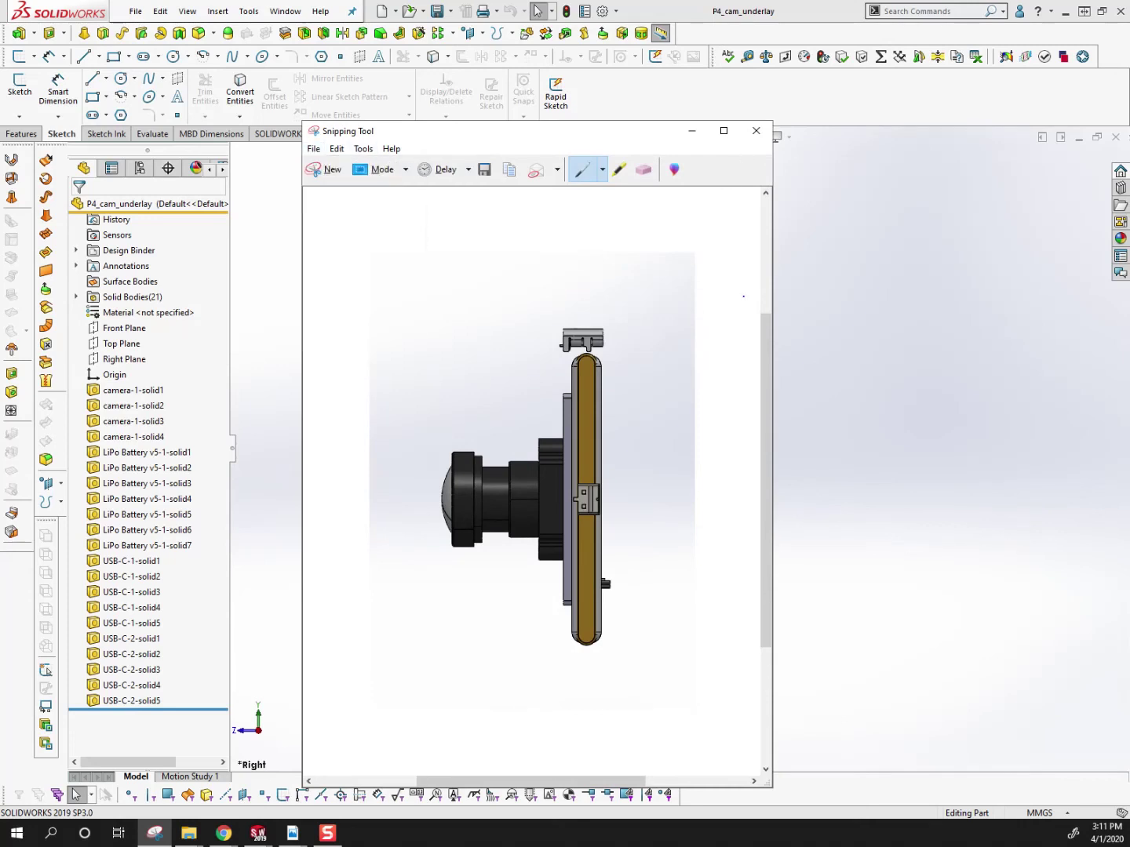
{"action": "left_click", "coordinate": [756, 130]}
Step: Turn on Perspective display and orbit the camera model to an angled view
{"action": "left_click", "coordinate": [598, 470]}
{"action": "left_click_drag", "start_coordinate": [457, 451], "coordinate": [767, 158]}
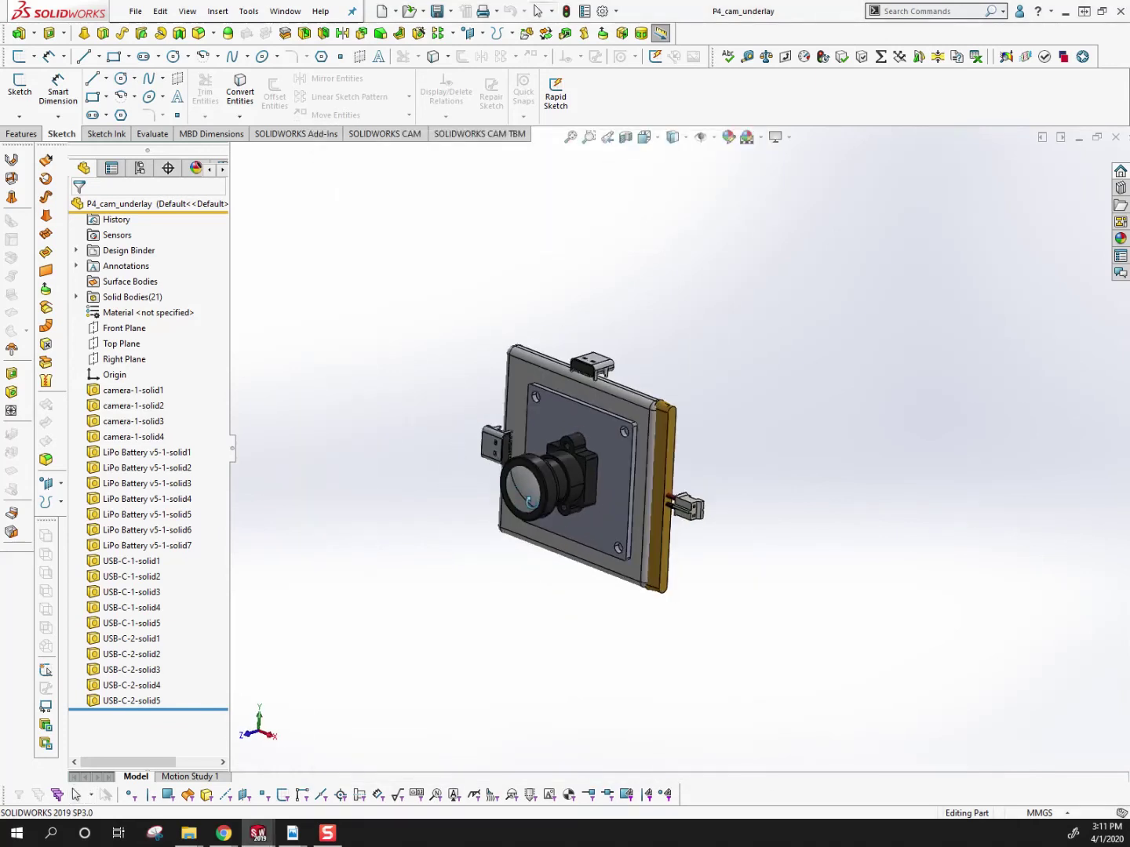
{"action": "left_click", "coordinate": [760, 137]}
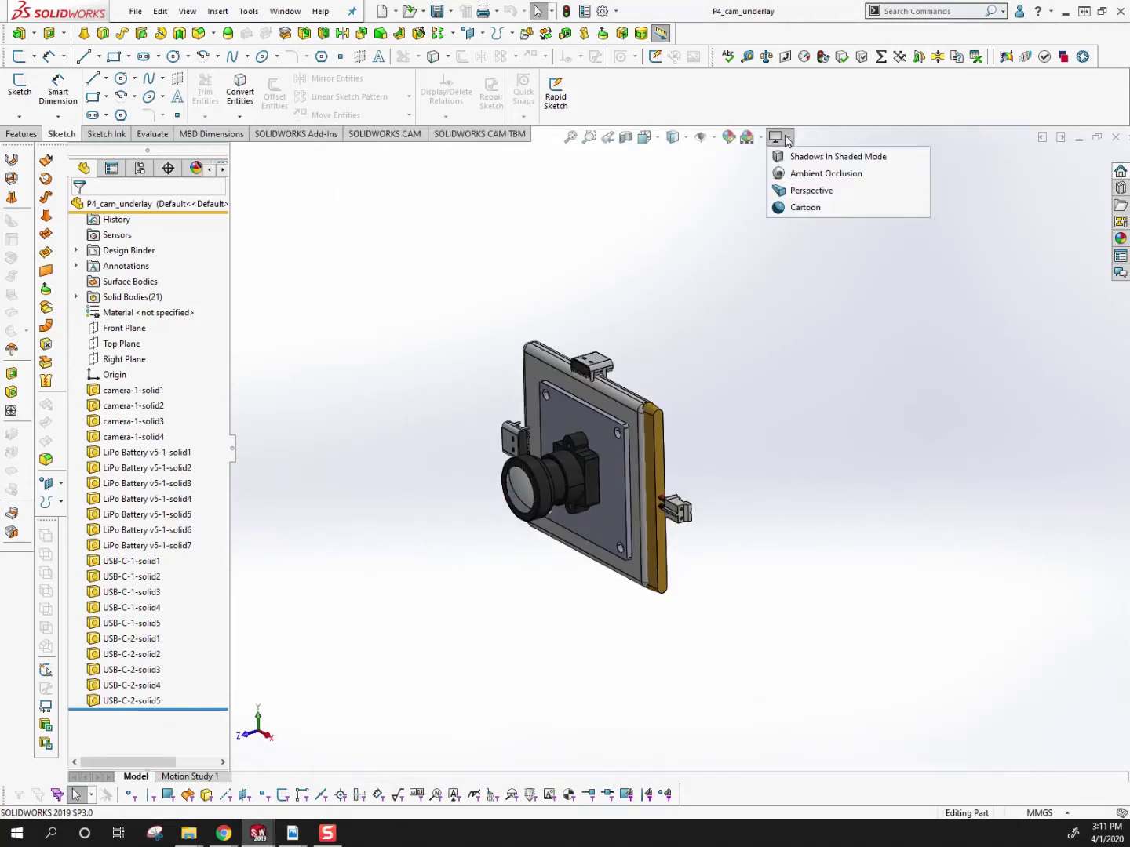
{"action": "left_click", "coordinate": [789, 189]}
{"action": "left_click_drag", "start_coordinate": [682, 401], "coordinate": [706, 394]}
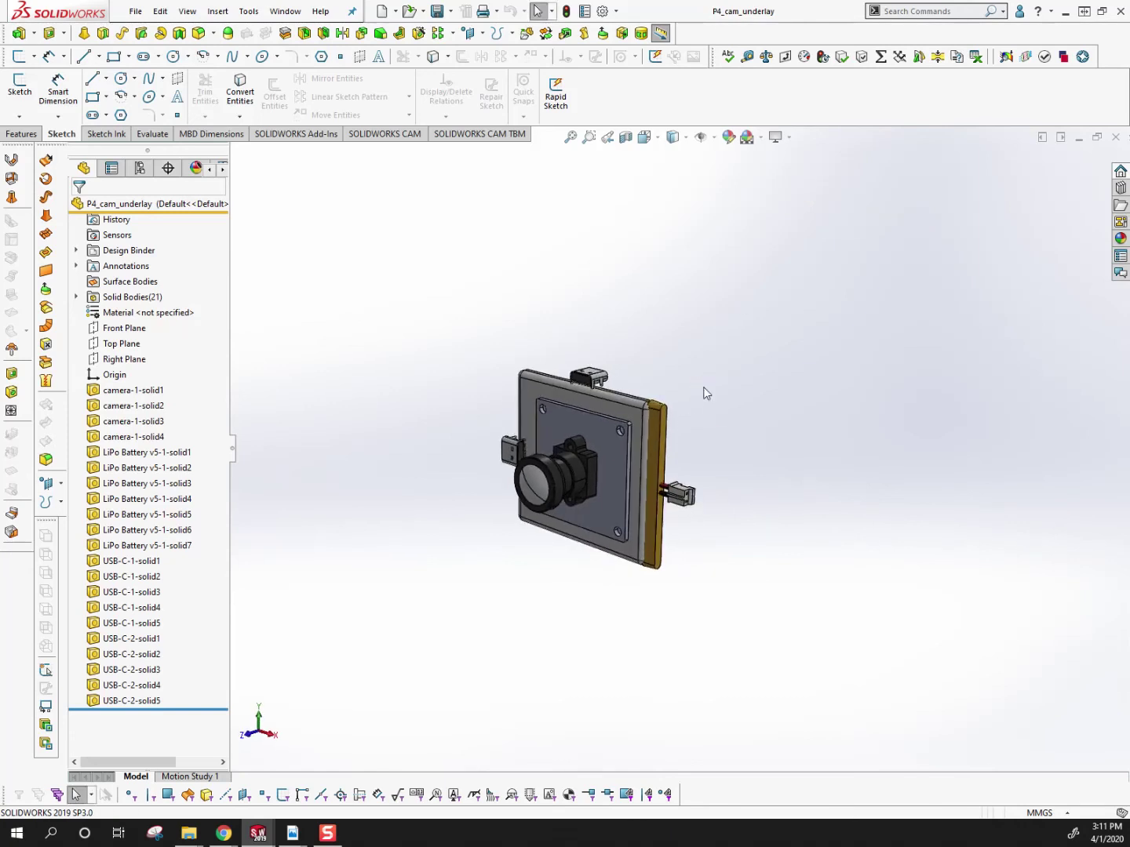
Step: Create a new Drawing document
{"action": "left_click", "coordinate": [137, 12]}
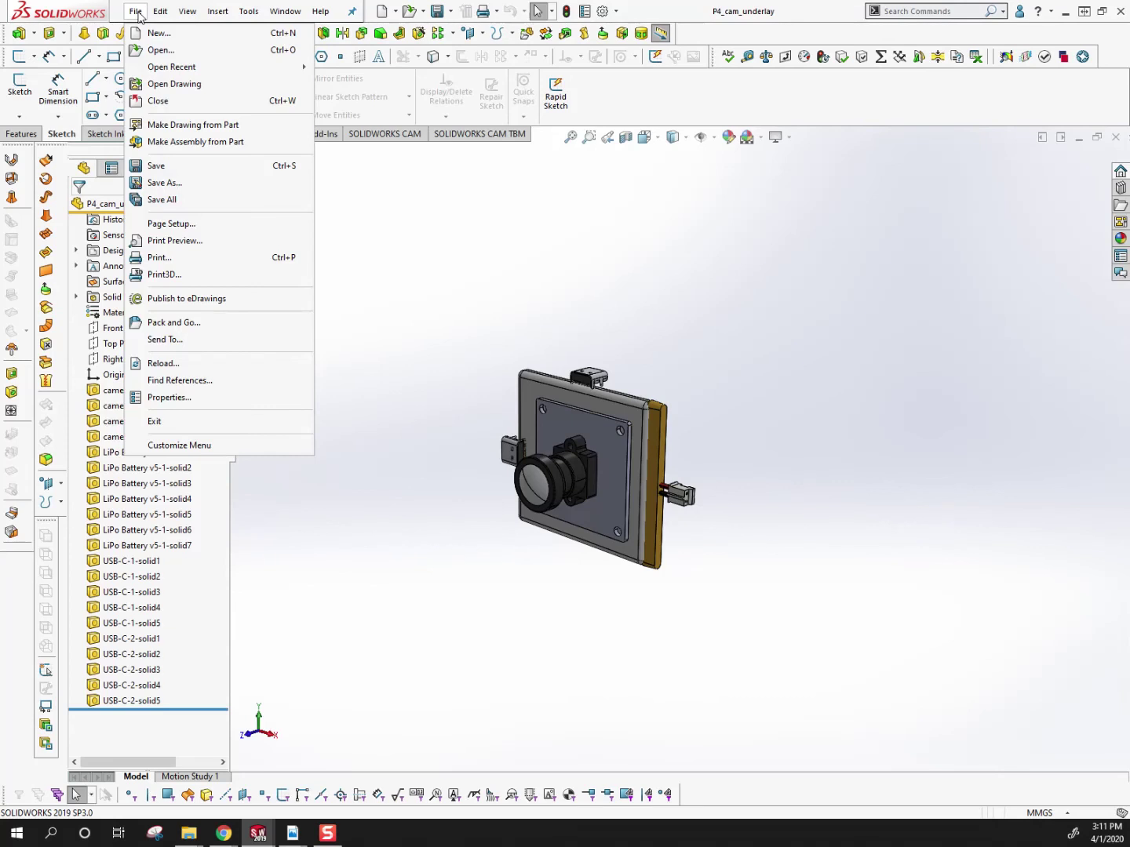
{"action": "left_click", "coordinate": [149, 36]}
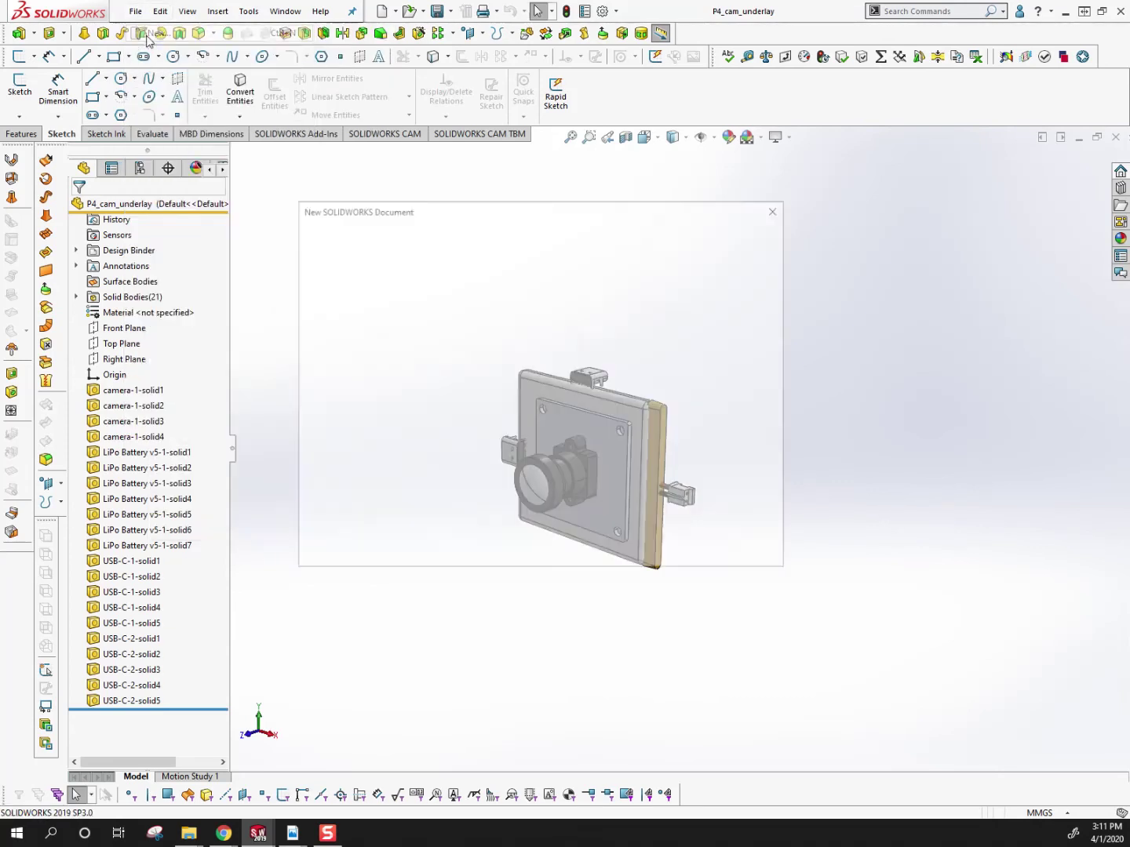
{"action": "left_click", "coordinate": [685, 345]}
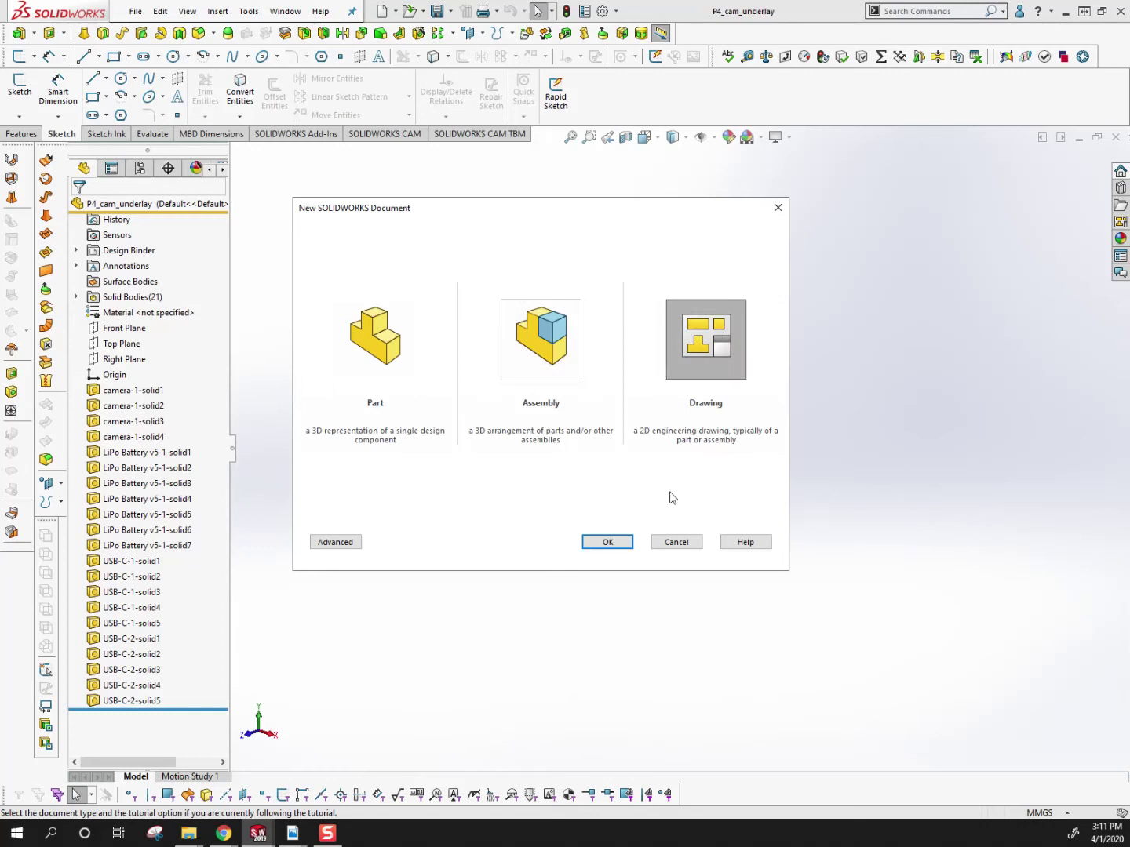
{"action": "left_click", "coordinate": [616, 543]}
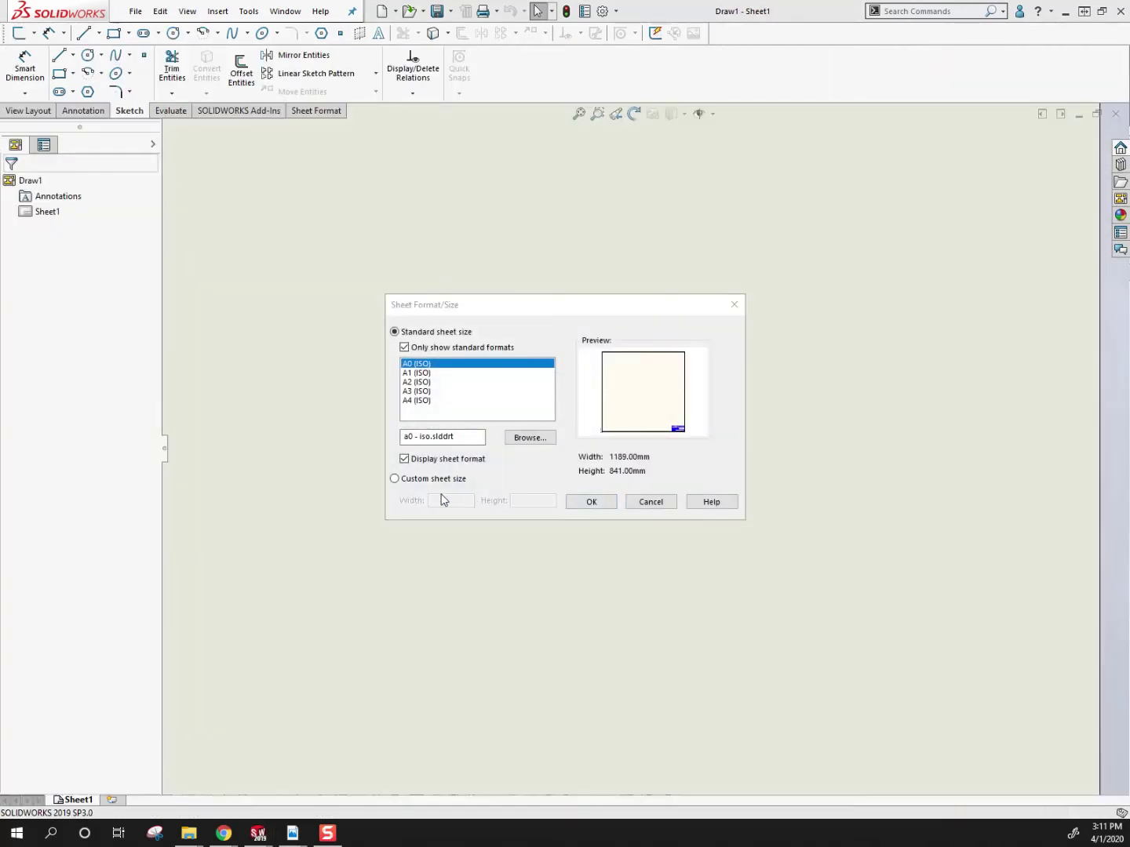
Step: Set a custom drawing sheet size of 11 in wide by 8.5 in high
{"action": "left_click", "coordinate": [403, 483]}
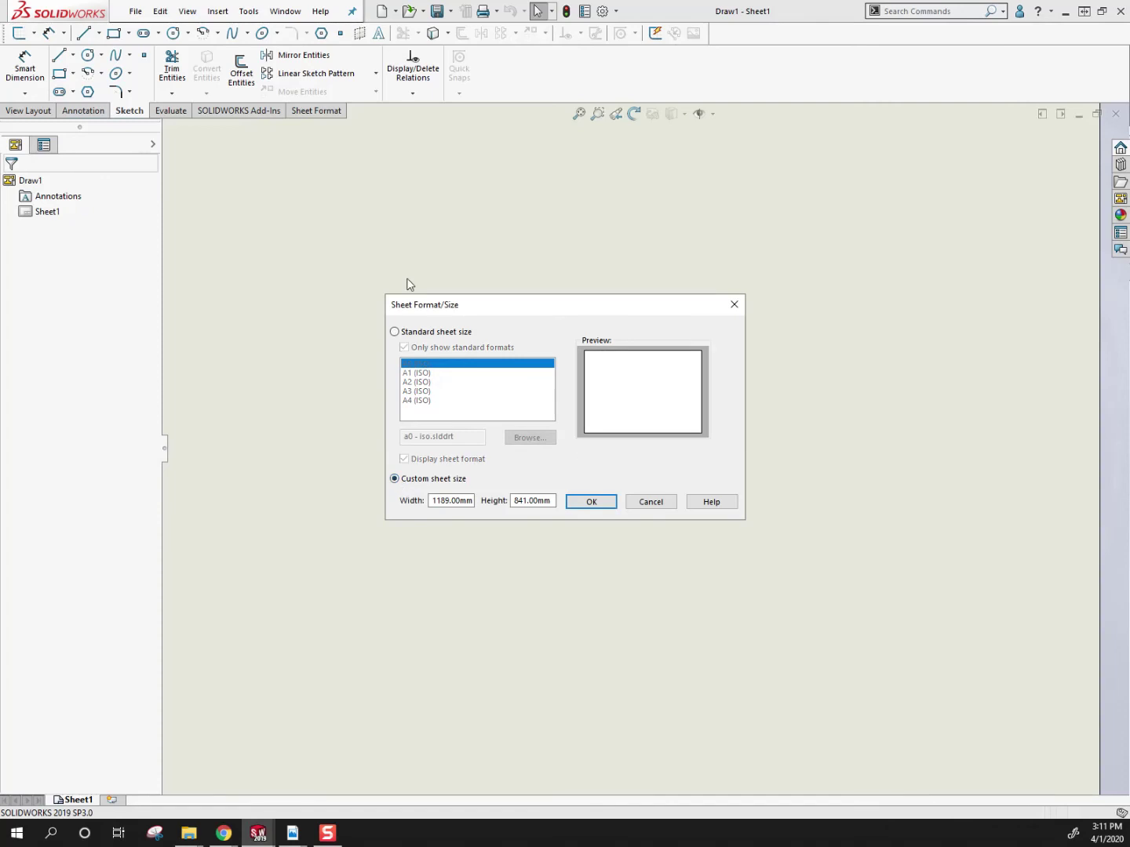
{"action": "left_click_drag", "start_coordinate": [431, 501], "coordinate": [534, 501]}
{"action": "type", "text": "11"}
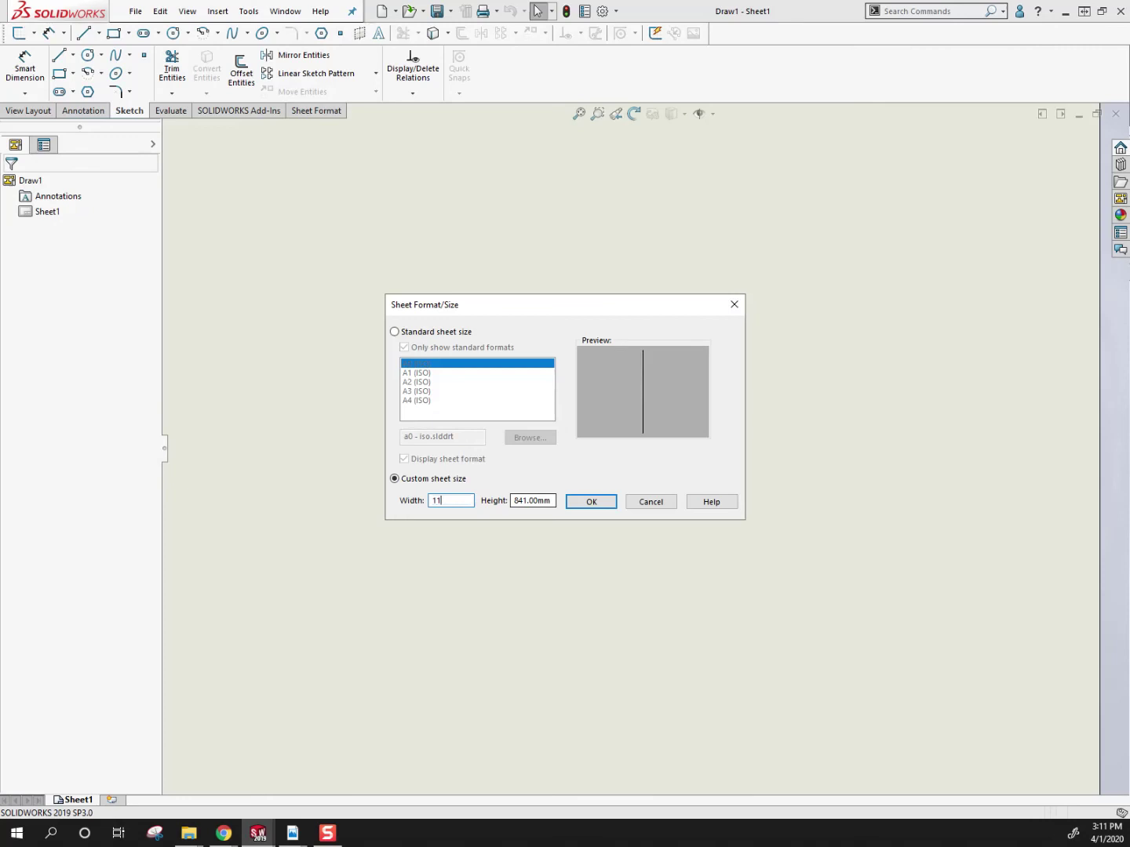
{"action": "type", "text": "in"}
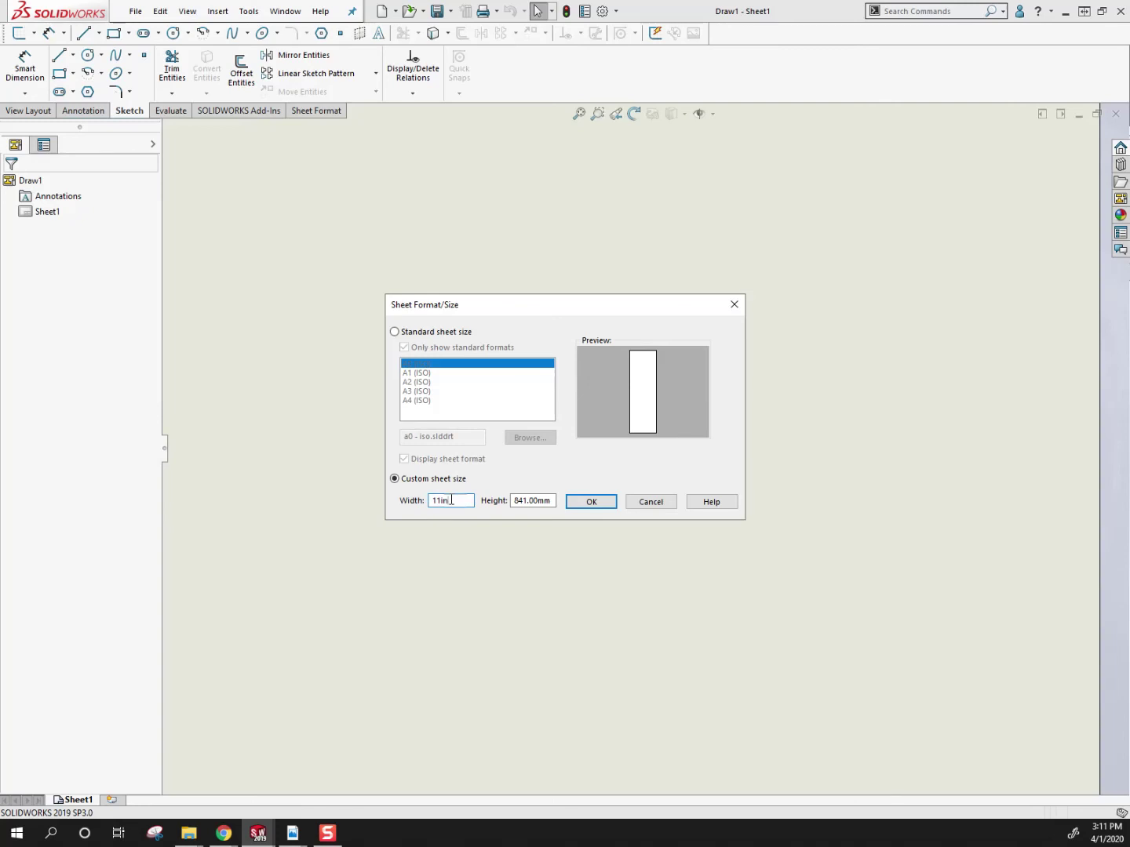
{"action": "key", "text": "Tab"}
{"action": "type", "text": "8.5in"}
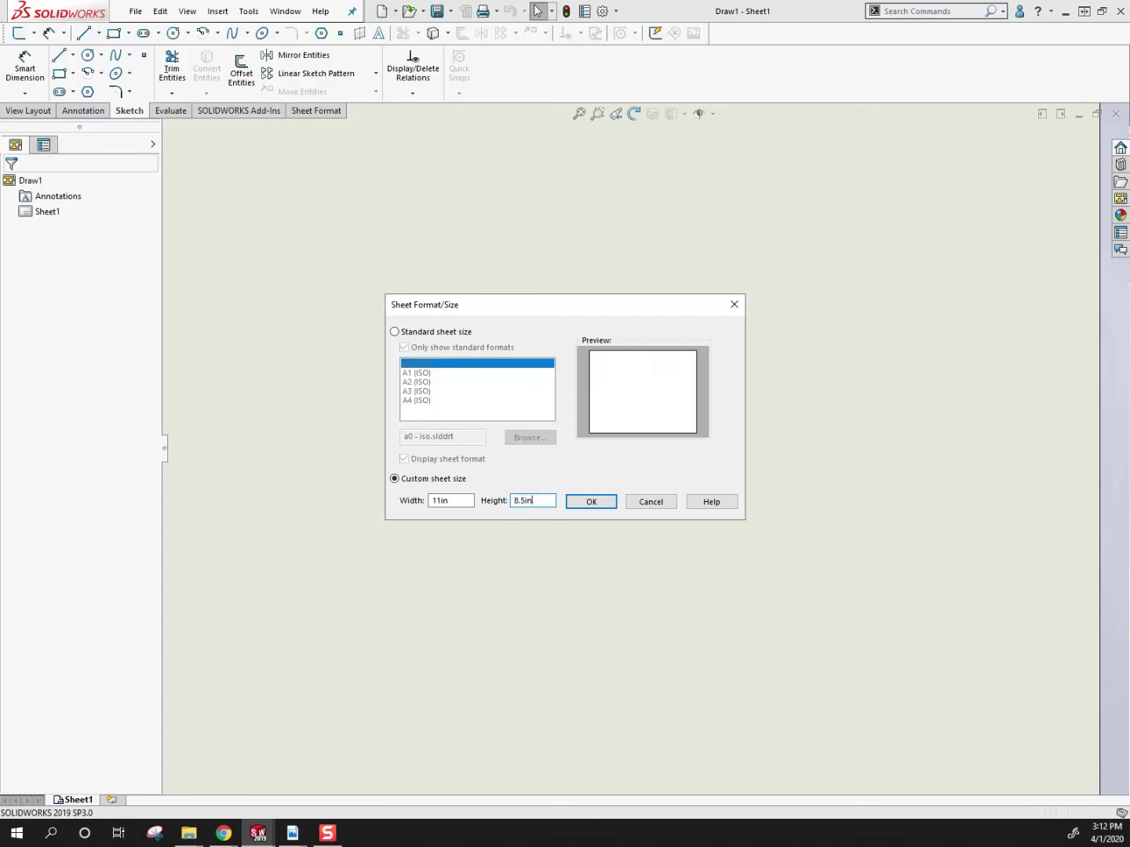
{"action": "left_click", "coordinate": [597, 505]}
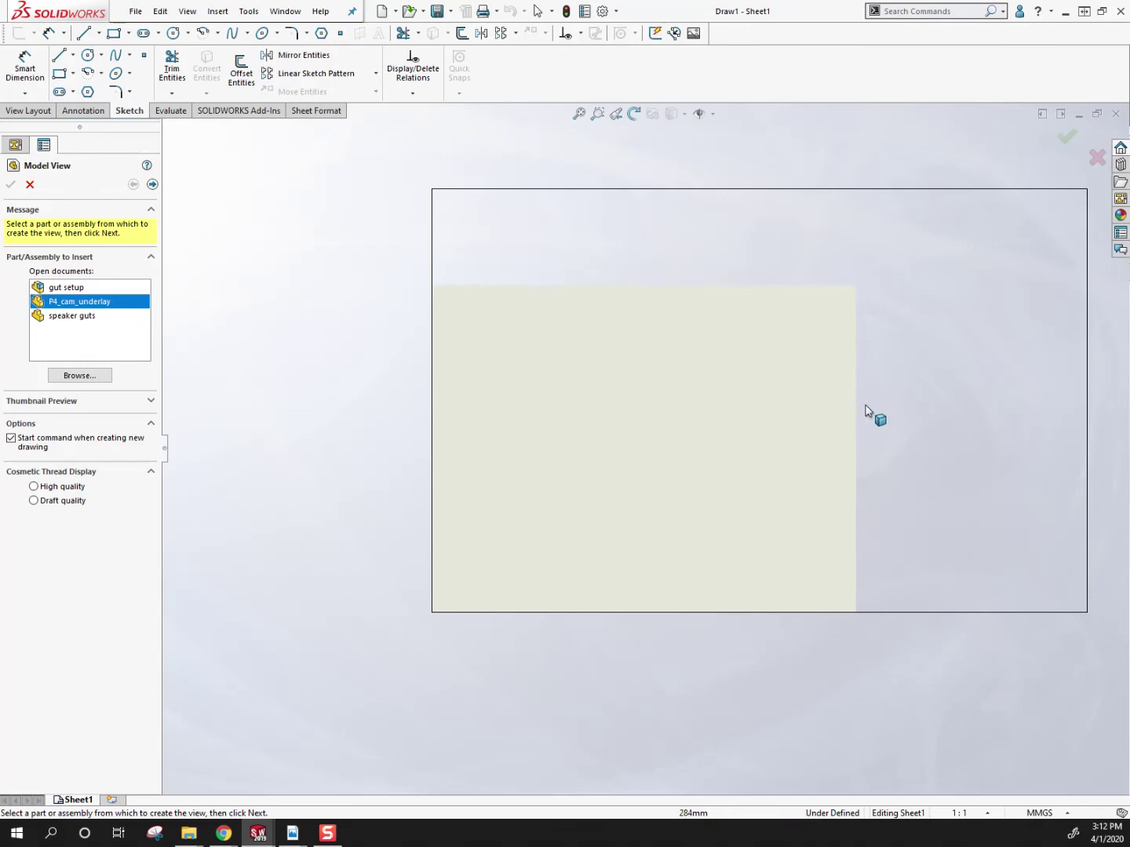
Step: Select the P4_cam_underlay part for the model view and give the view a custom scale of 1:1
{"action": "scroll", "coordinate": [902, 400], "scroll_direction": "up", "scroll_amount": 2}
{"action": "scroll", "coordinate": [934, 345], "scroll_direction": "down", "scroll_amount": 3}
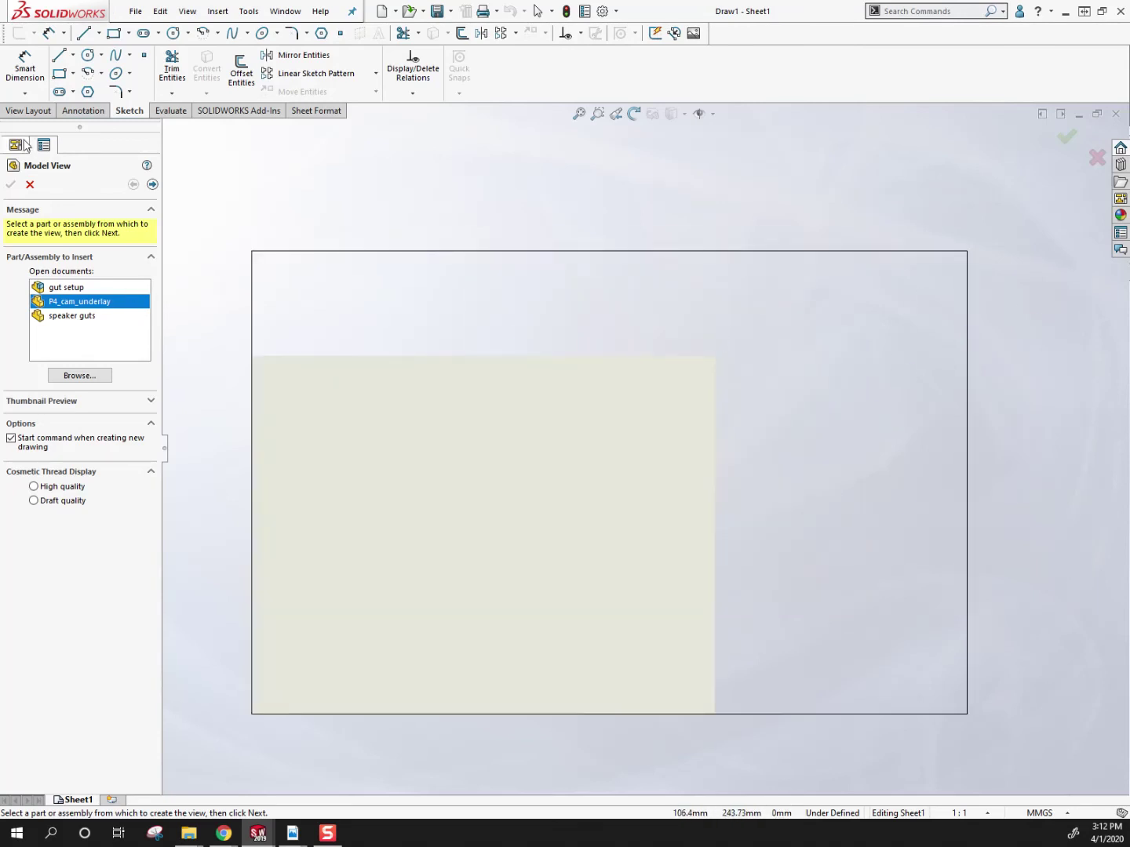
{"action": "double_click", "coordinate": [61, 302]}
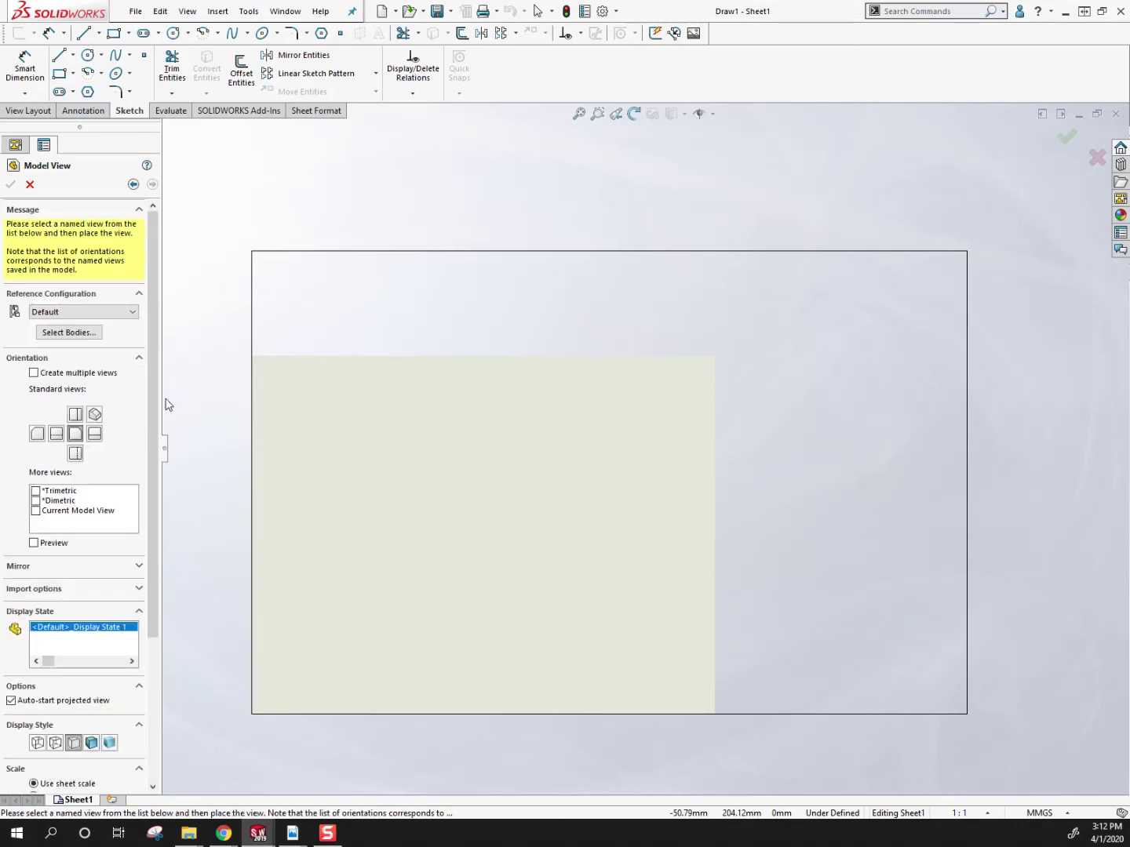
{"action": "left_click_drag", "start_coordinate": [147, 513], "coordinate": [146, 666]}
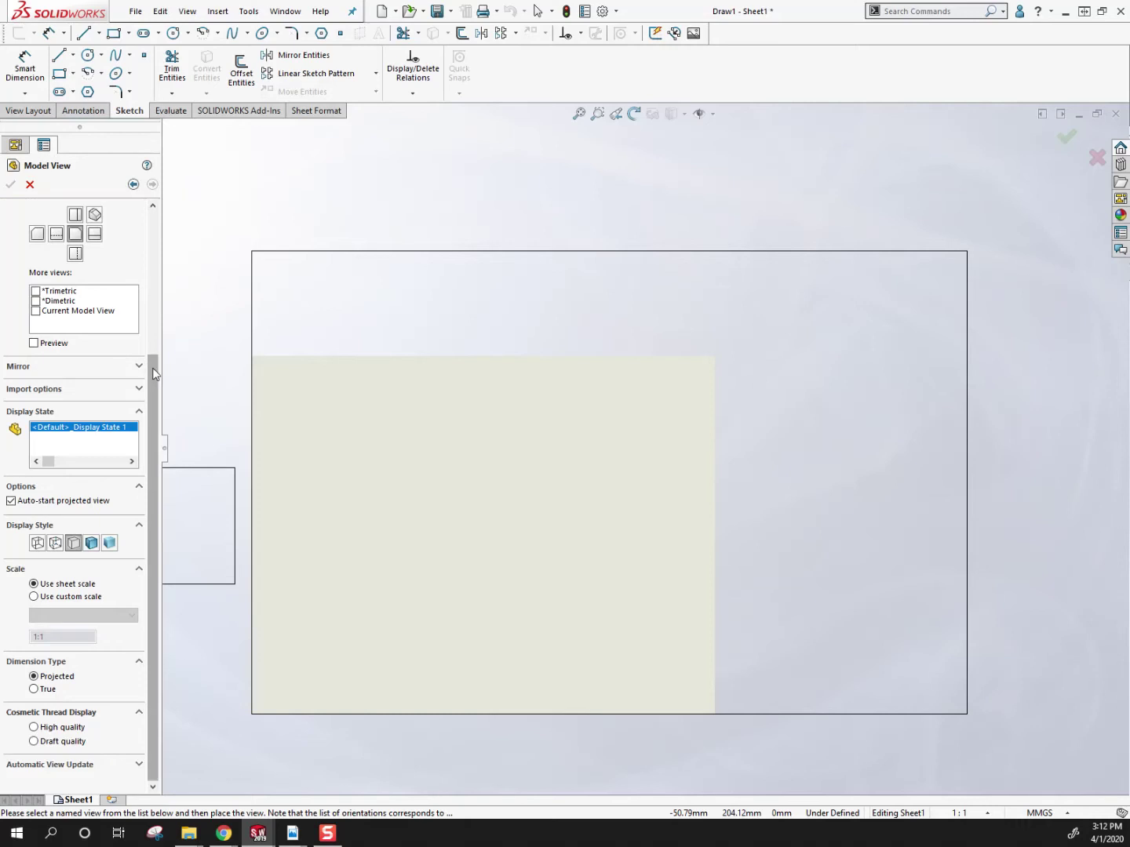
{"action": "scroll", "coordinate": [142, 470], "scroll_direction": "up", "scroll_amount": 5}
{"action": "scroll", "coordinate": [142, 339], "scroll_direction": "down", "scroll_amount": 3}
{"action": "scroll", "coordinate": [140, 336], "scroll_direction": "down", "scroll_amount": 2}
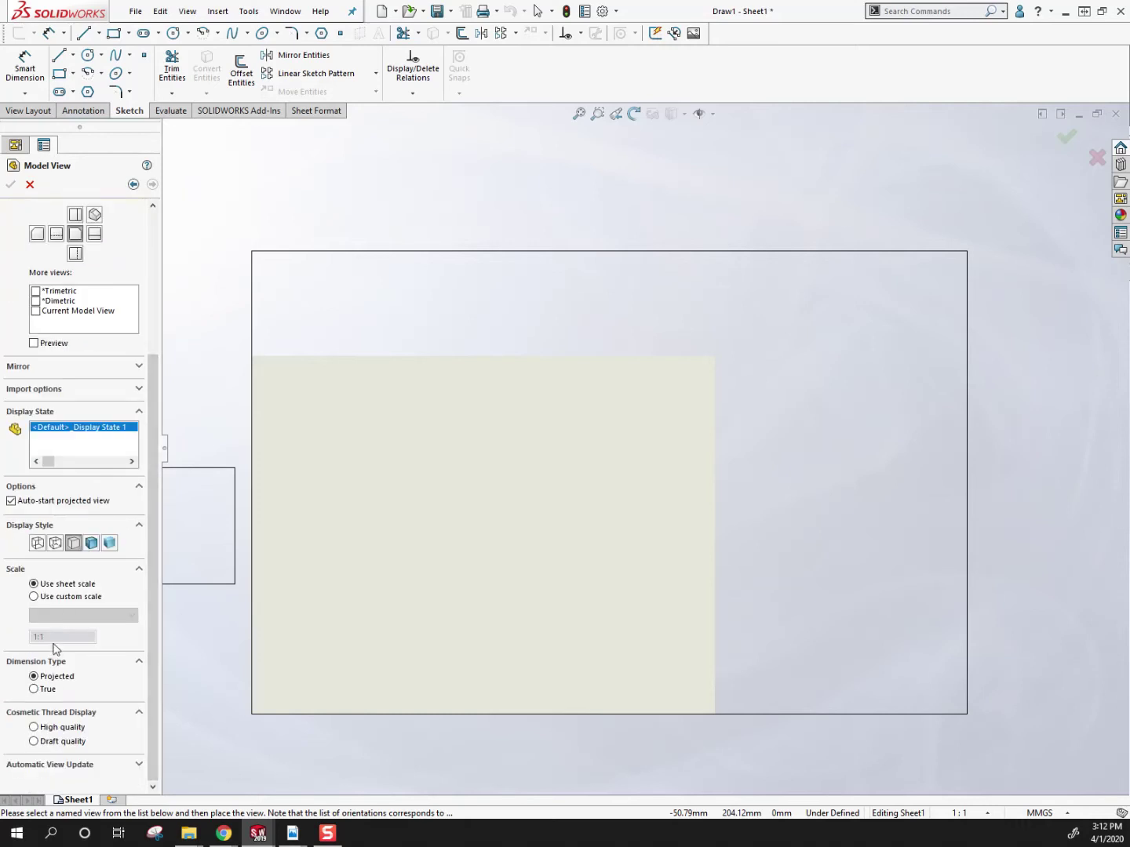
{"action": "left_click", "coordinate": [35, 598]}
{"action": "left_click", "coordinate": [45, 616]}
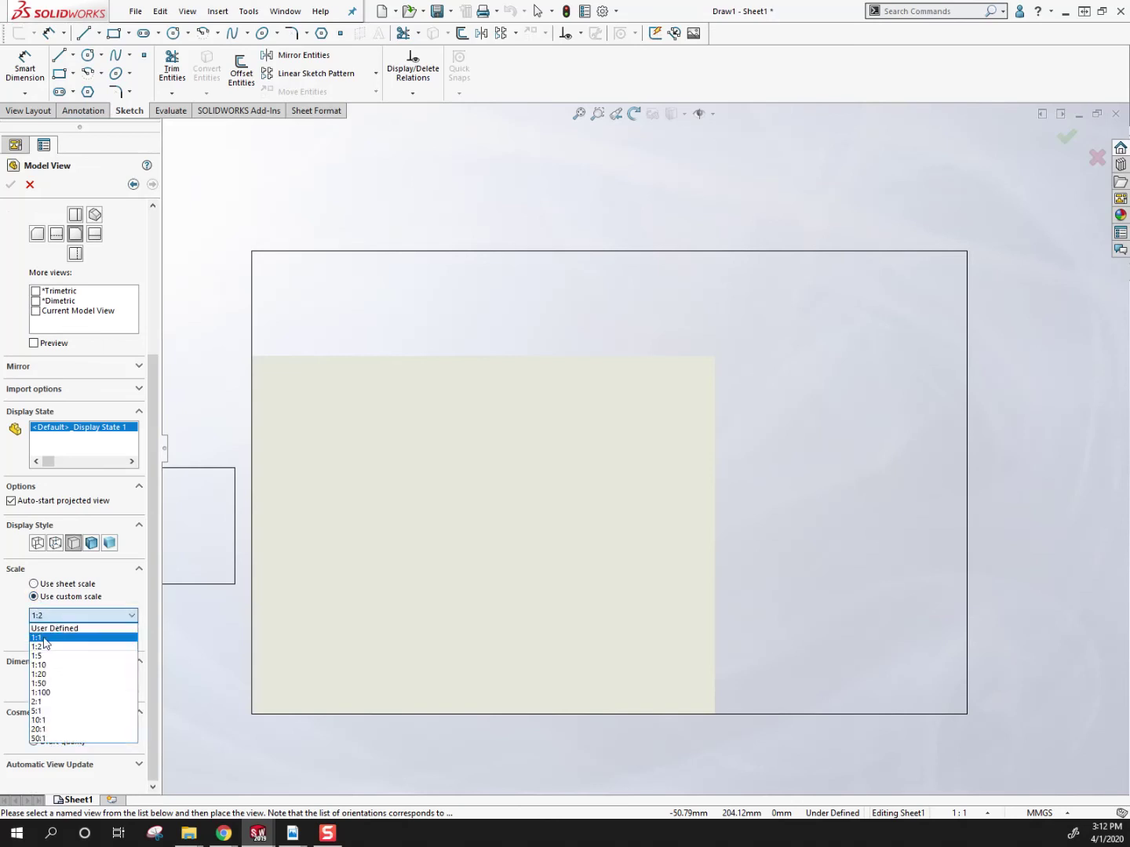
{"action": "left_click", "coordinate": [44, 639]}
{"action": "left_click", "coordinate": [55, 615]}
{"action": "left_click", "coordinate": [43, 639]}
Step: Place the front view with projected right and top views on the sheet, and shift the front view down and to the left
{"action": "left_click", "coordinate": [508, 540]}
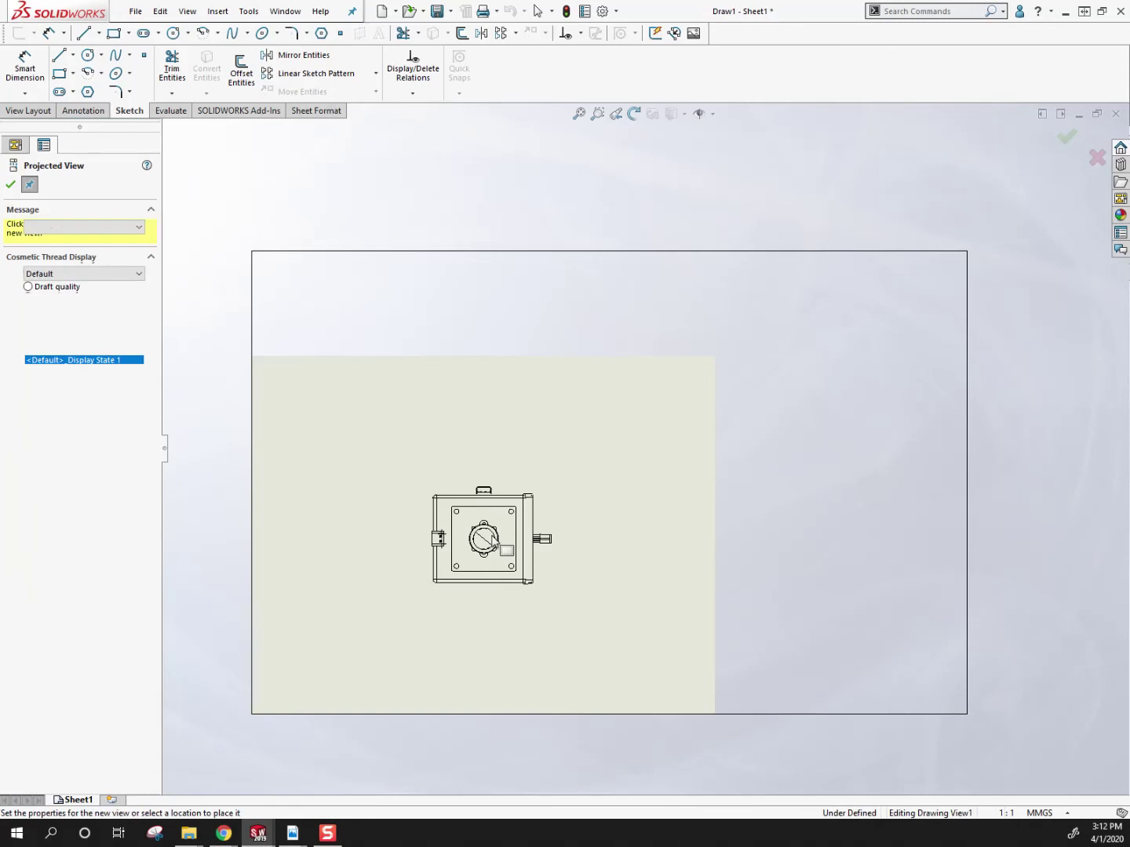
{"action": "left_click", "coordinate": [620, 542]}
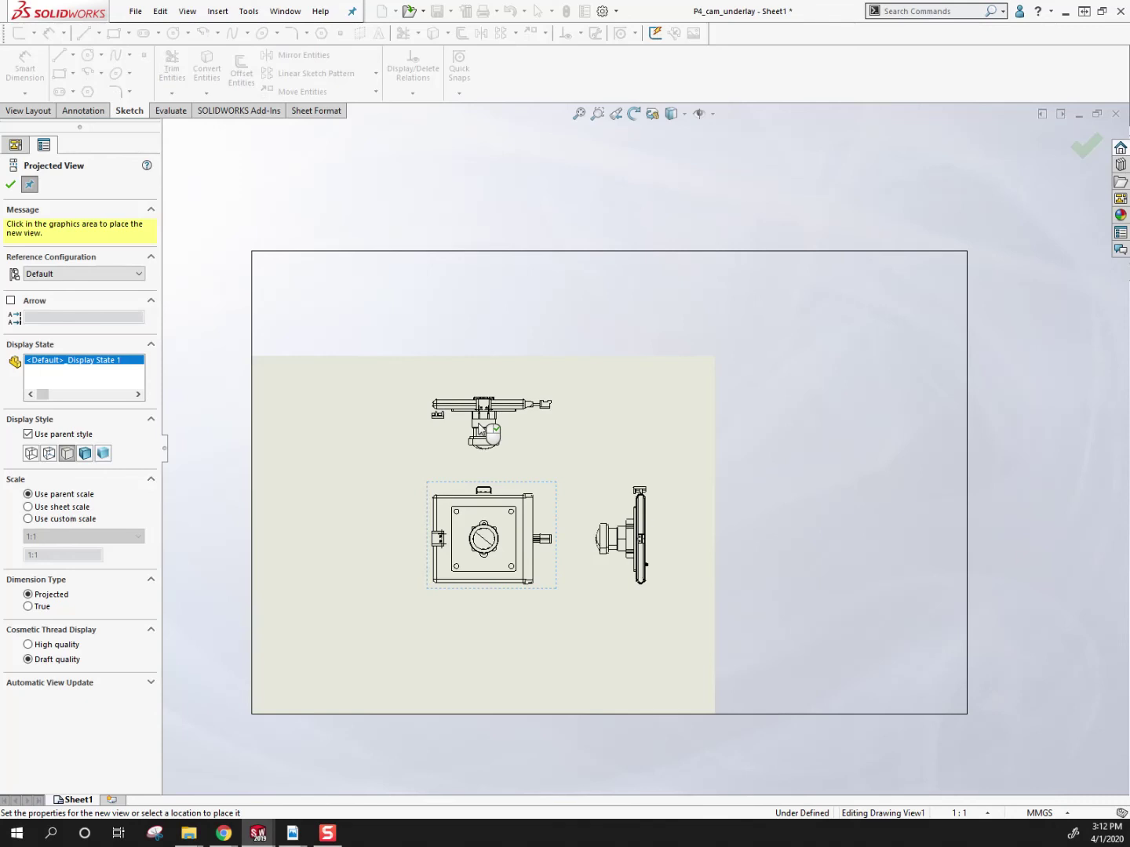
{"action": "left_click", "coordinate": [484, 429]}
{"action": "mouse_move", "coordinate": [561, 589]}
{"action": "left_mouse_down"}
{"action": "mouse_move", "coordinate": [512, 616]}
{"action": "mouse_move", "coordinate": [534, 631]}
{"action": "left_mouse_up"}
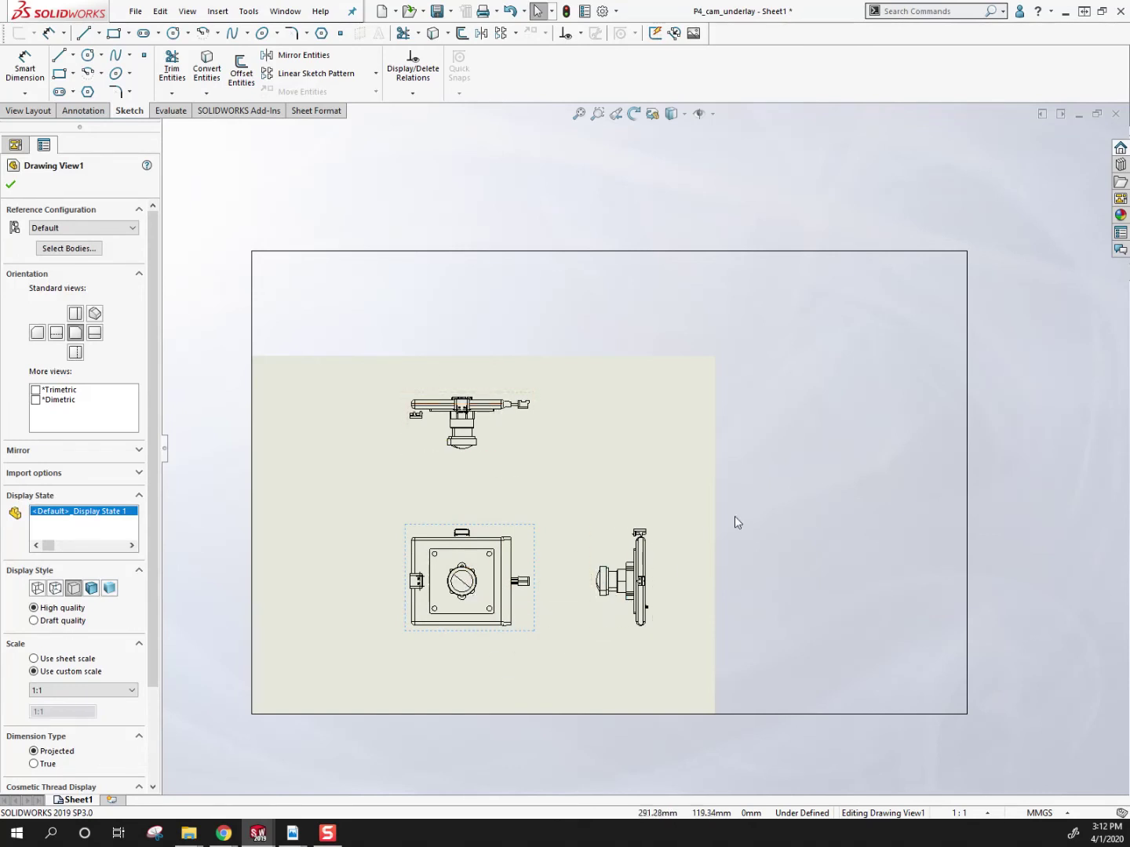
{"action": "scroll", "coordinate": [735, 517], "scroll_direction": "down", "scroll_amount": 1}
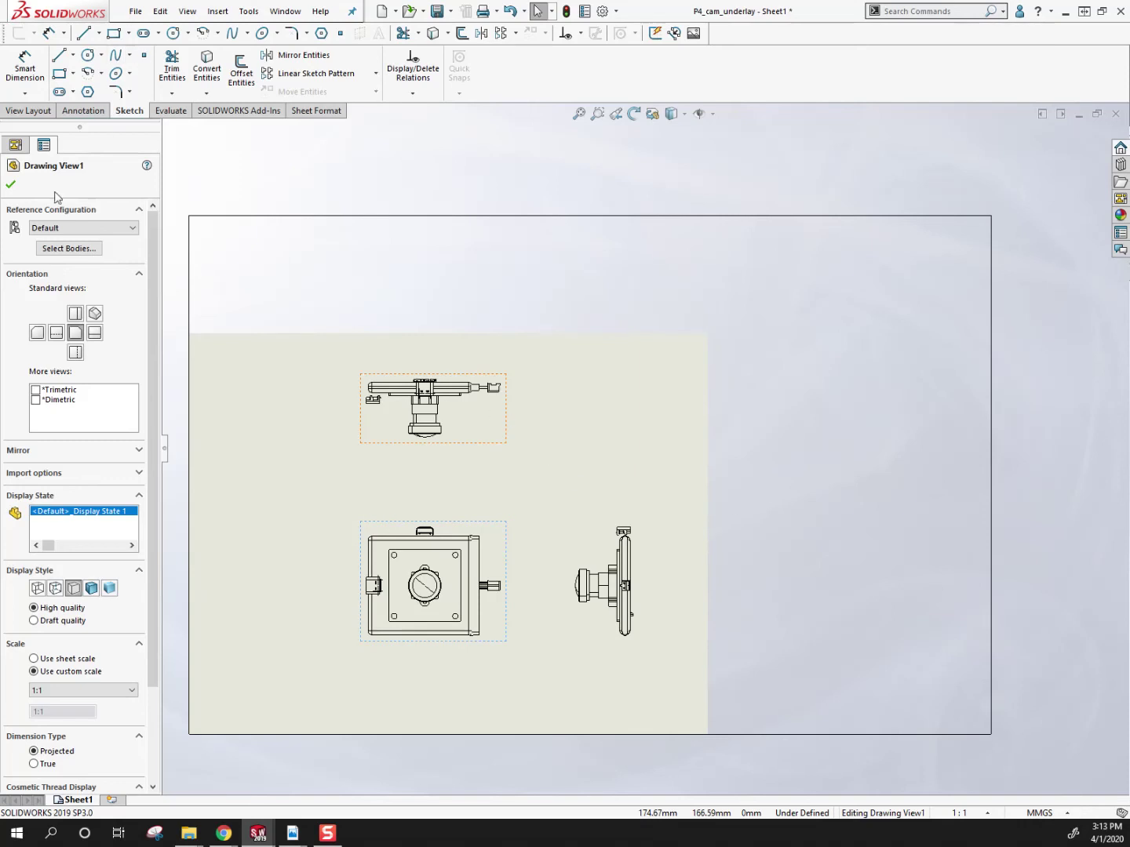
{"action": "left_click", "coordinate": [11, 184]}
Step: Save the drawing sheet as a JPEG named P4_cam_underlay in the demo2 folder
{"action": "left_click", "coordinate": [135, 11]}
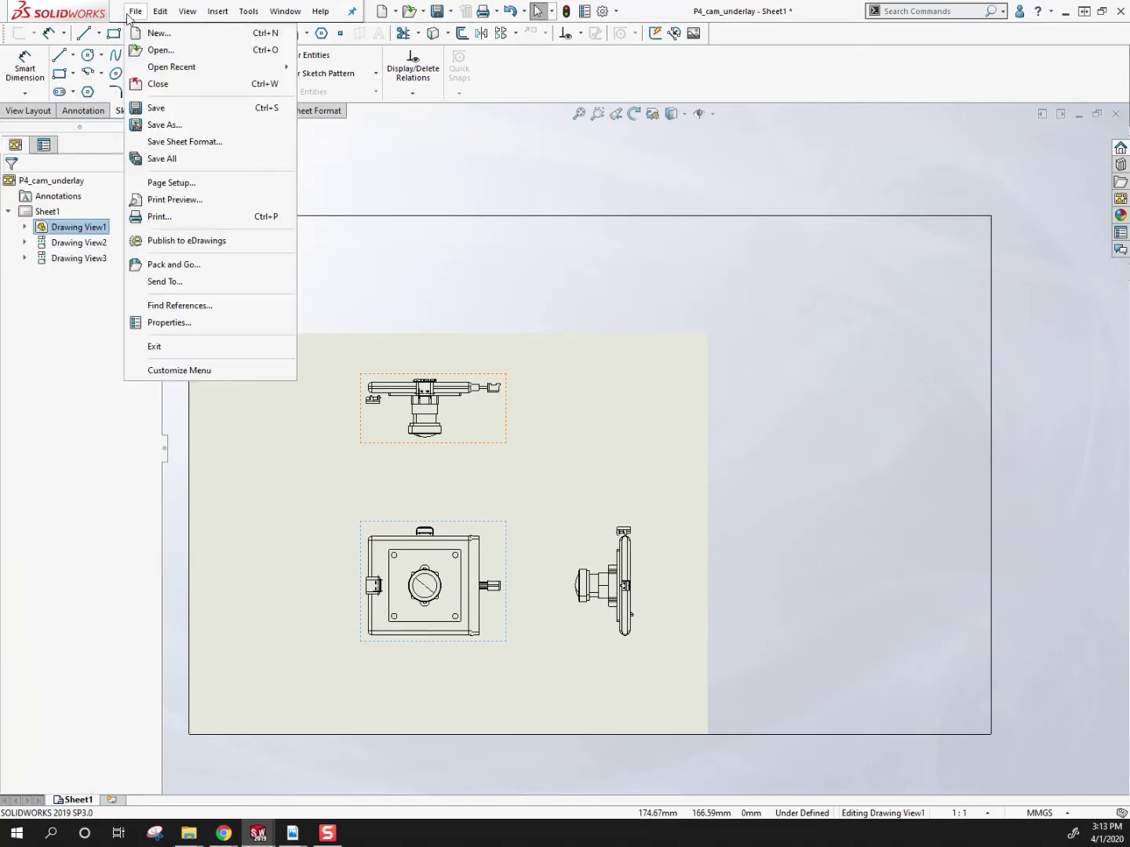
{"action": "left_click", "coordinate": [175, 125]}
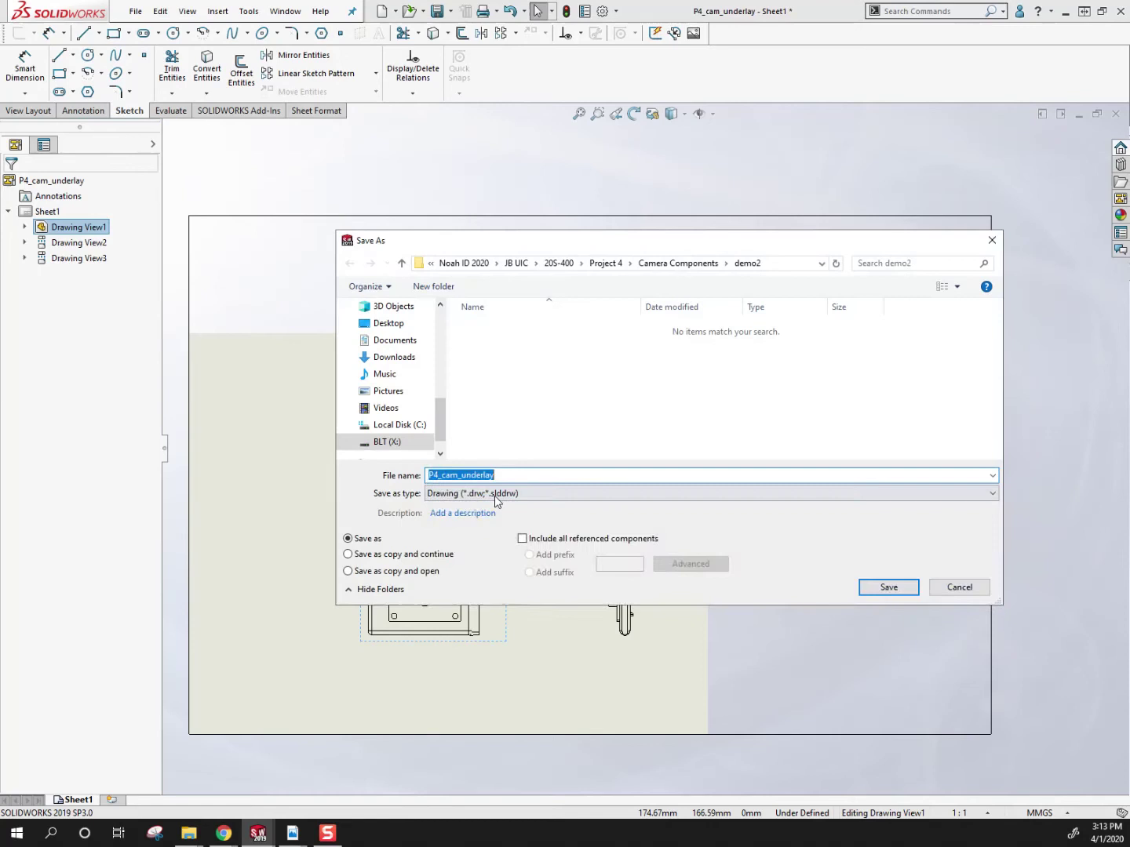
{"action": "left_click", "coordinate": [496, 493]}
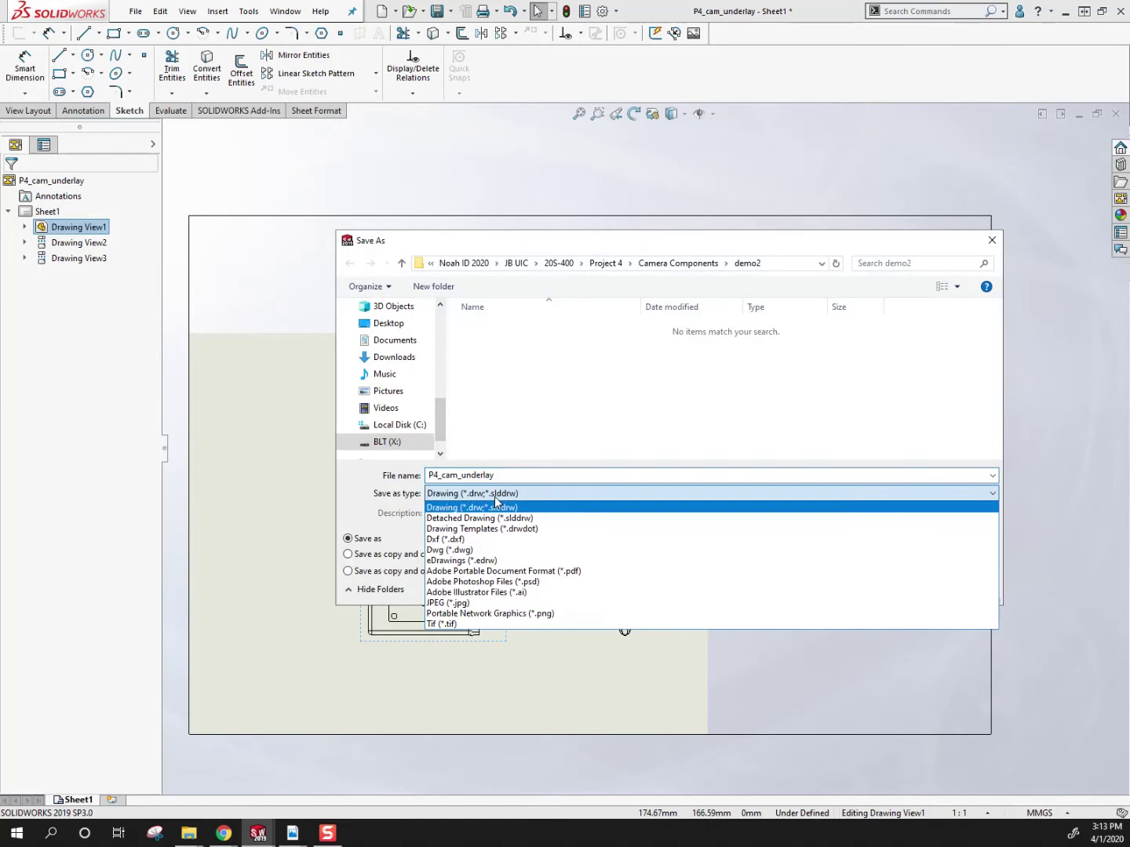
{"action": "left_click", "coordinate": [461, 602]}
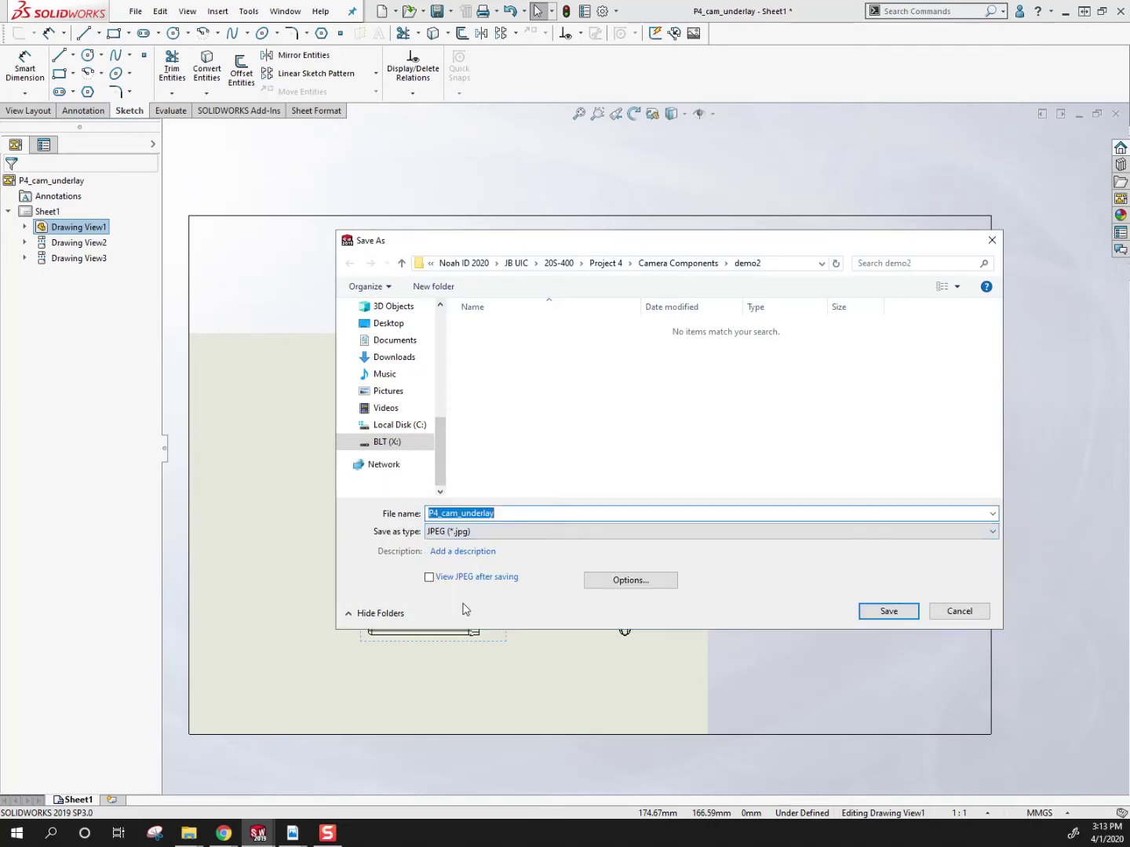
{"action": "left_click", "coordinate": [910, 616]}
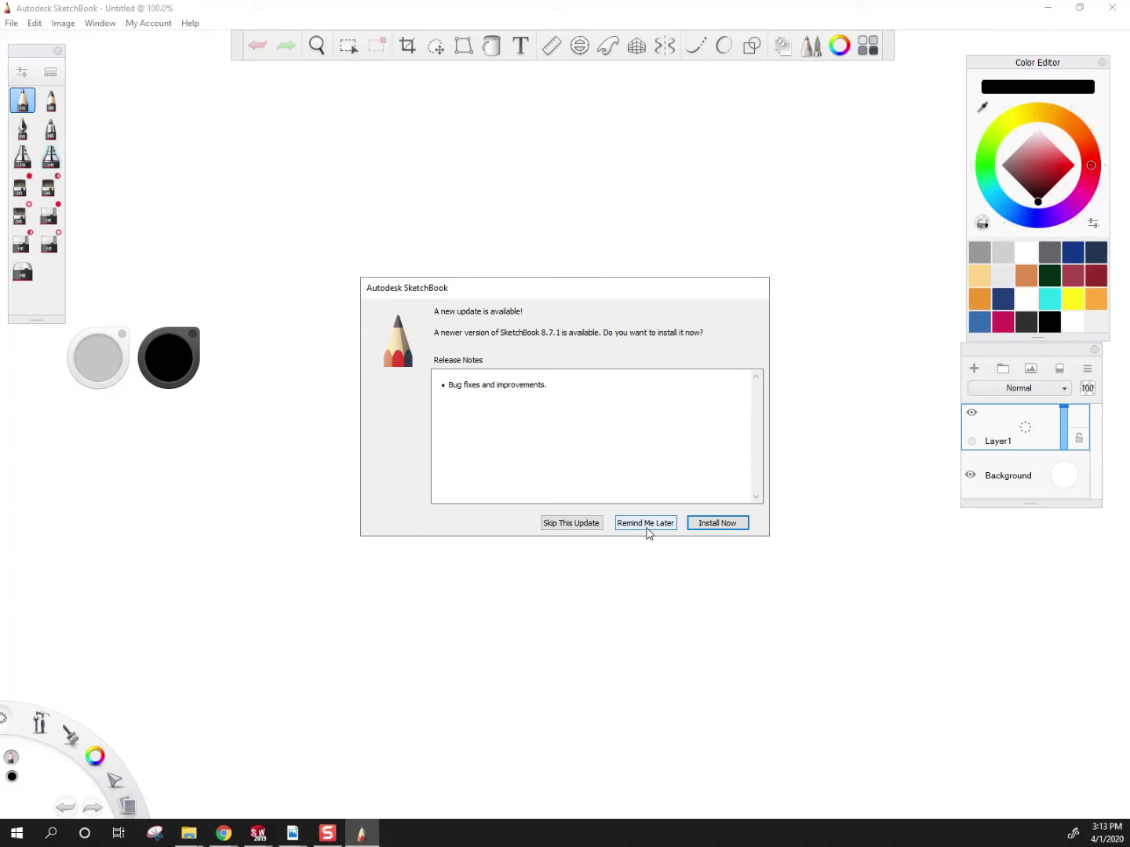
Step: Postpone the Autodesk SketchBook update and bring up the Camera Components folder in File Explorer
{"action": "left_click", "coordinate": [647, 523]}
{"action": "mouse_move", "coordinate": [192, 837]}
{"action": "left_click", "coordinate": [390, 703]}
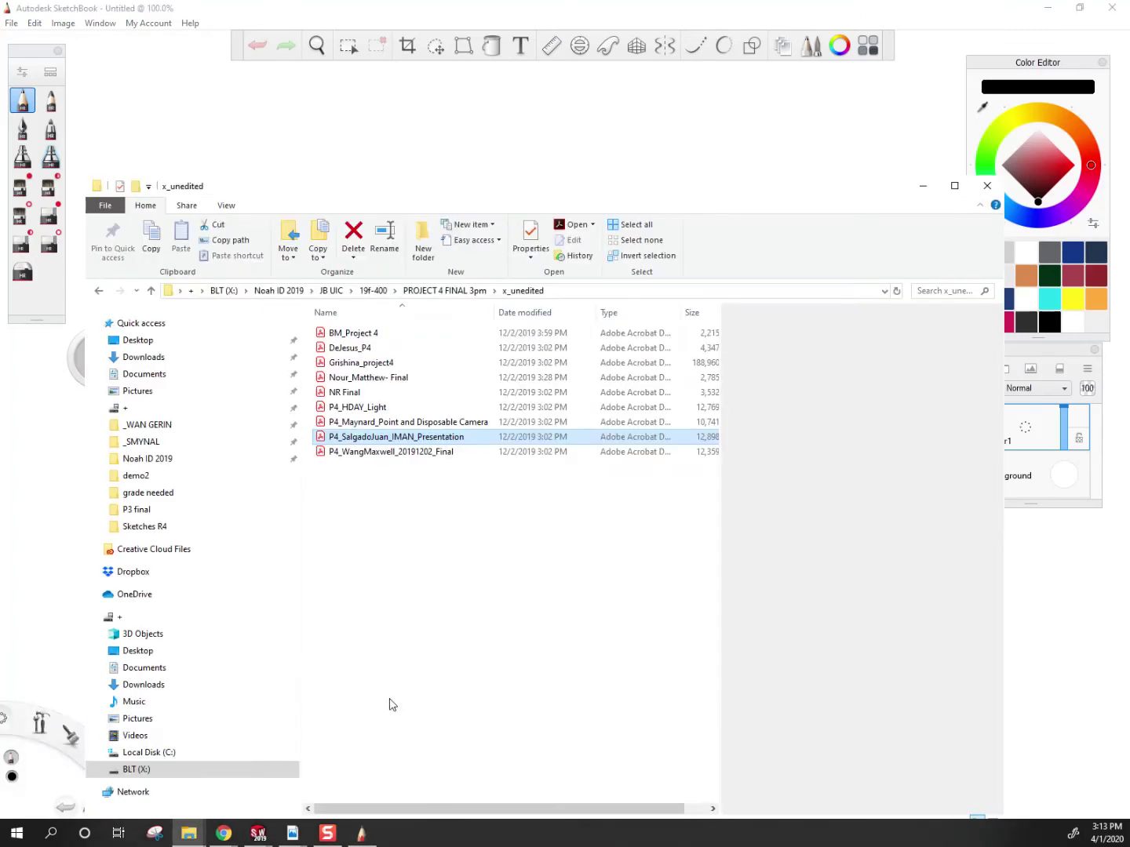
{"action": "left_click", "coordinate": [188, 833]}
{"action": "left_click", "coordinate": [65, 702]}
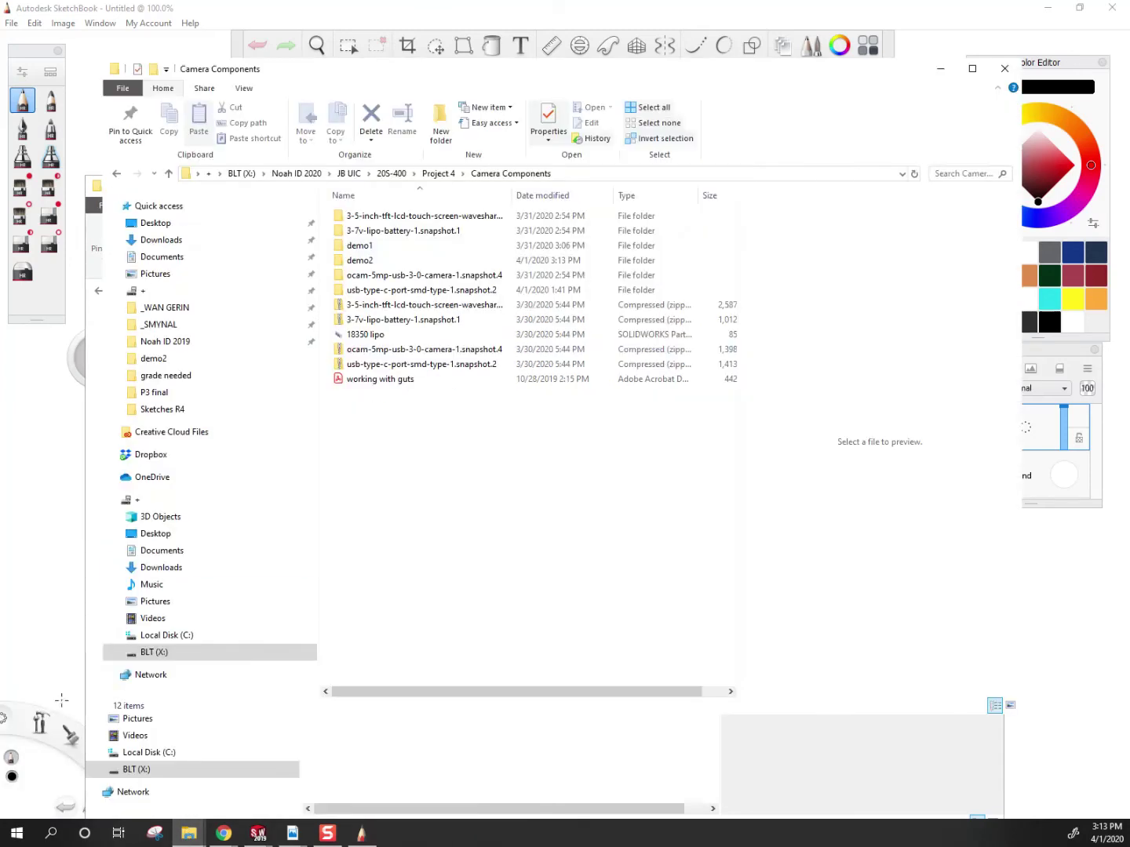
Step: Open the P4_cam_underlay JPEG from the demo2 folder in SketchBook Pro 7
{"action": "double_click", "coordinate": [363, 260]}
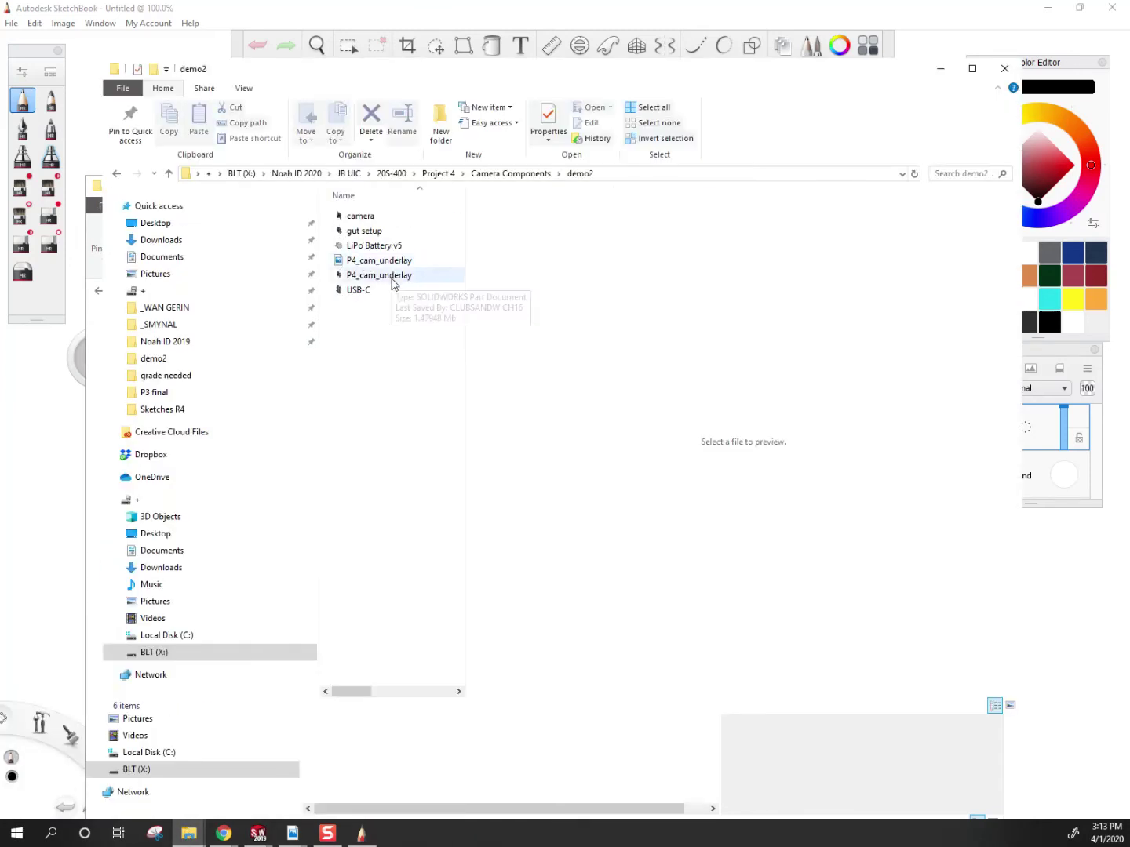
{"action": "right_click", "coordinate": [363, 263]}
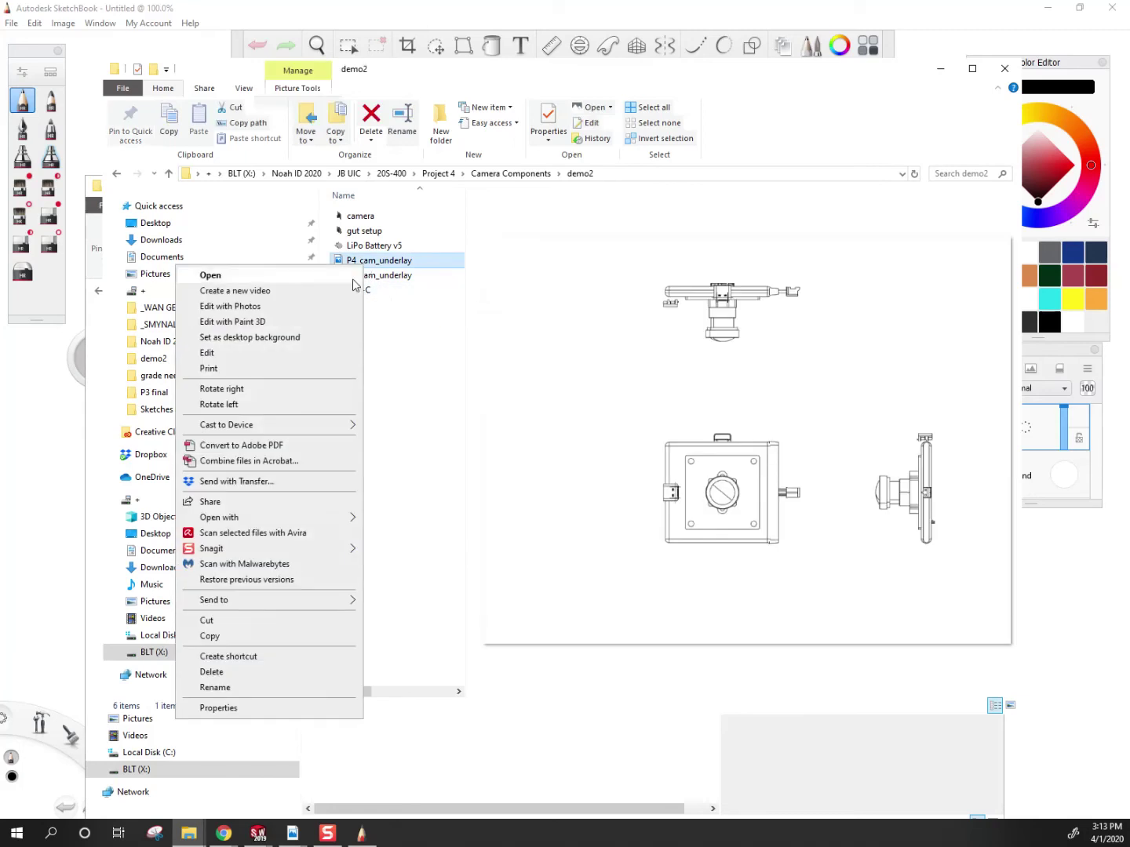
{"action": "mouse_move", "coordinate": [280, 519]}
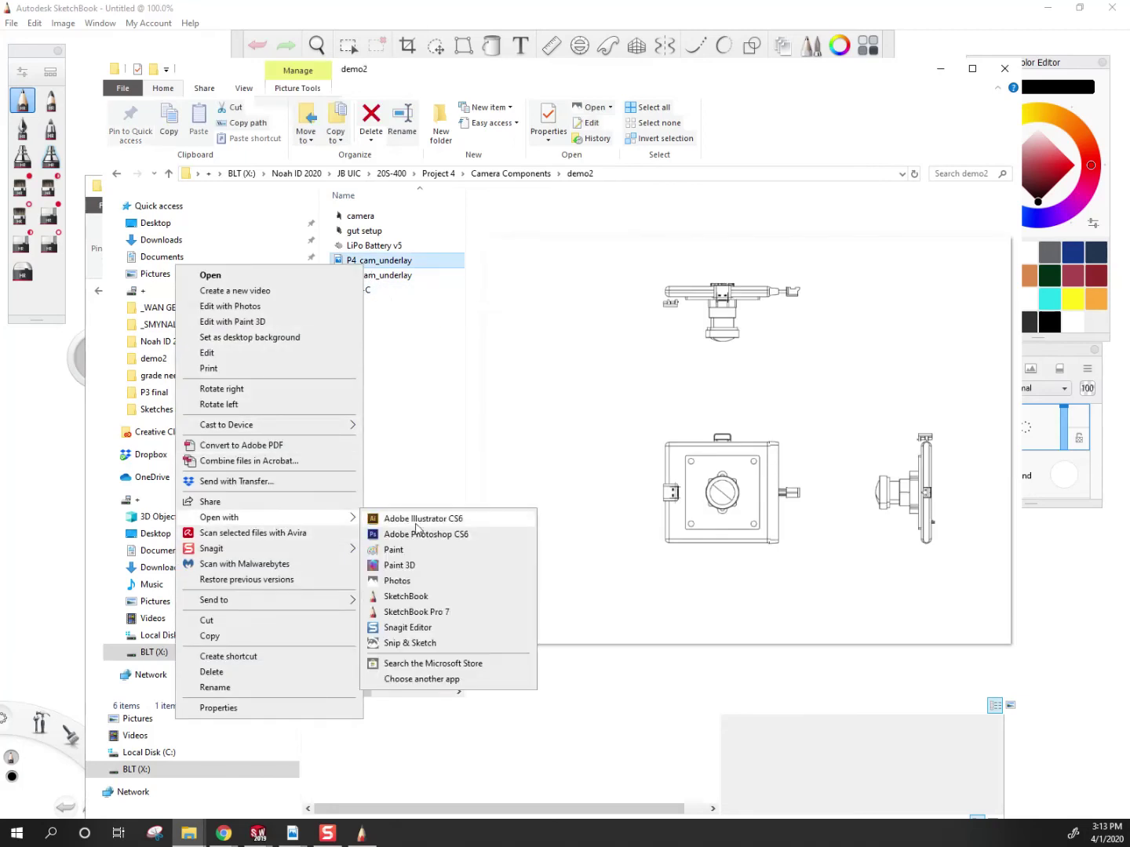
{"action": "left_click", "coordinate": [404, 612]}
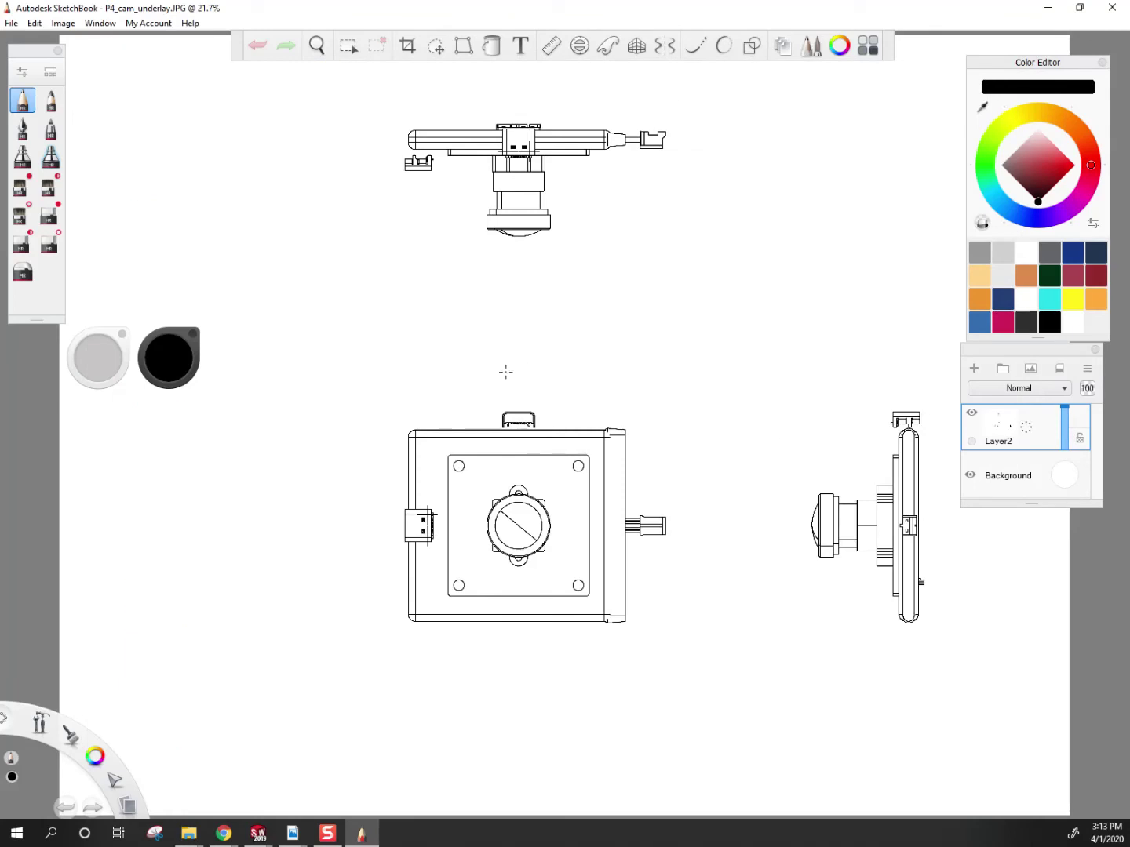
Step: Try sketching an angular housing outline around the lens, body and connector of the side view
{"action": "mouse_move", "coordinate": [799, 409]}
{"action": "left_mouse_down"}
{"action": "mouse_move", "coordinate": [762, 615]}
{"action": "mouse_move", "coordinate": [789, 620]}
{"action": "left_mouse_up"}
{"action": "key", "text": "ctrl+z"}
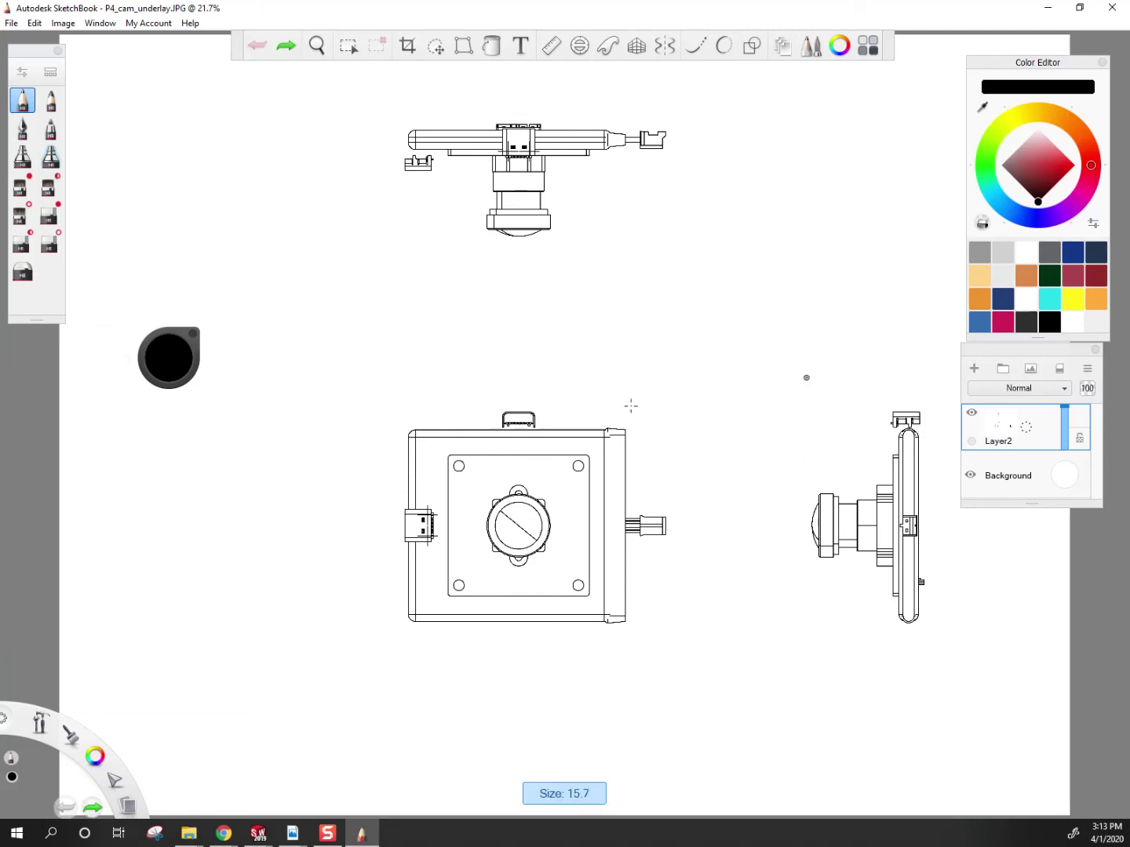
{"action": "mouse_move", "coordinate": [788, 482]}
{"action": "left_mouse_down"}
{"action": "mouse_move", "coordinate": [630, 515]}
{"action": "mouse_move", "coordinate": [445, 340]}
{"action": "left_mouse_up"}
{"action": "left_click_drag", "start_coordinate": [576, 374], "coordinate": [427, 423]}
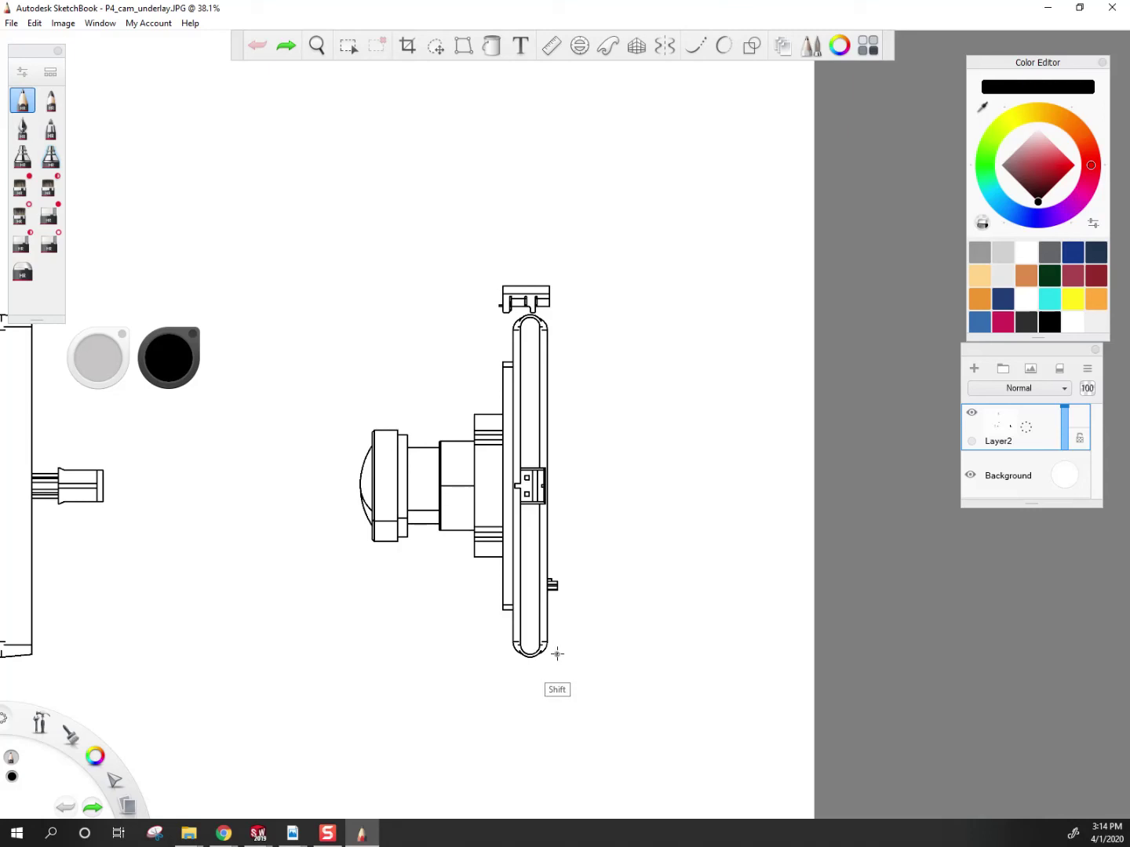
{"action": "mouse_move", "coordinate": [561, 661]}
{"action": "left_mouse_down"}
{"action": "mouse_move", "coordinate": [572, 314]}
{"action": "mouse_move", "coordinate": [523, 313]}
{"action": "mouse_move", "coordinate": [564, 300]}
{"action": "mouse_move", "coordinate": [520, 283]}
{"action": "mouse_move", "coordinate": [573, 306]}
{"action": "left_mouse_up"}
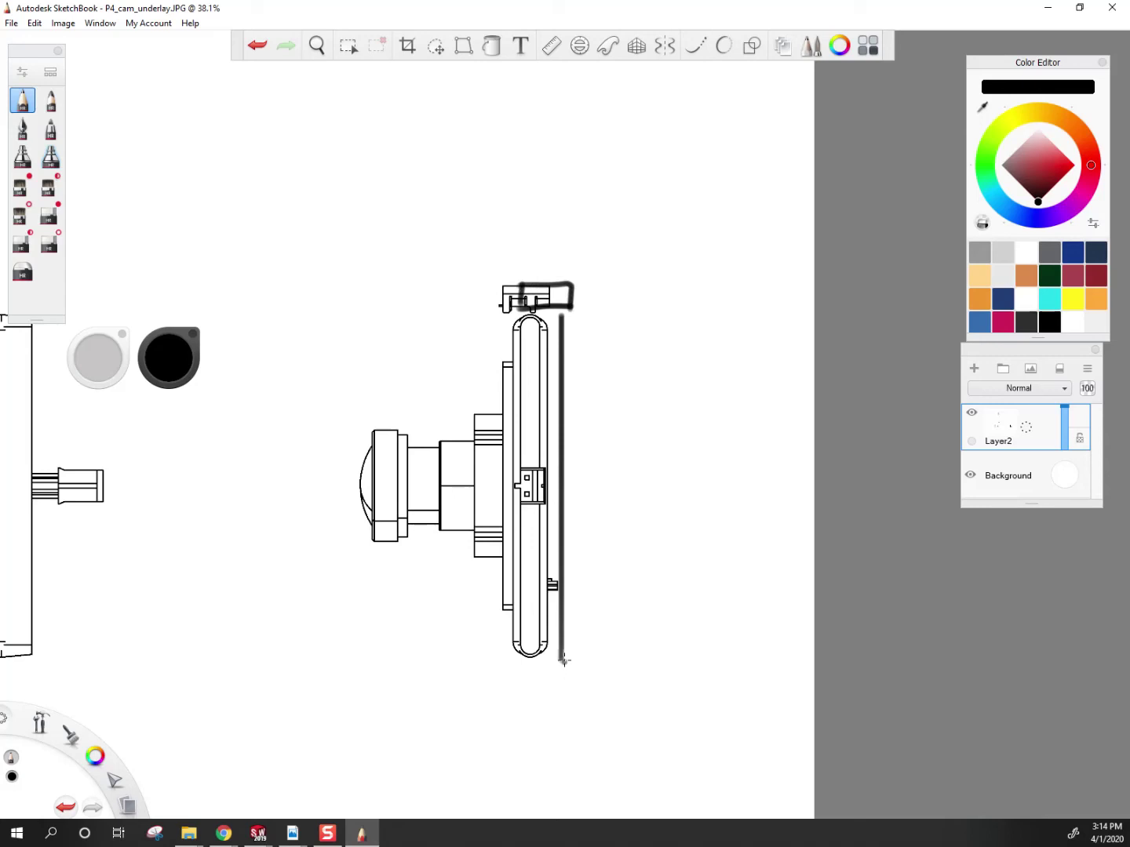
{"action": "mouse_move", "coordinate": [561, 660]}
{"action": "left_mouse_down"}
{"action": "mouse_move", "coordinate": [568, 689]}
{"action": "mouse_move", "coordinate": [506, 688]}
{"action": "mouse_move", "coordinate": [387, 545]}
{"action": "left_mouse_up"}
{"action": "mouse_move", "coordinate": [386, 541]}
{"action": "left_mouse_down"}
{"action": "mouse_move", "coordinate": [387, 424]}
{"action": "mouse_move", "coordinate": [519, 298]}
{"action": "left_mouse_up"}
{"action": "key", "text": "ctrl+z"}
{"action": "left_click_drag", "start_coordinate": [560, 276], "coordinate": [492, 268]}
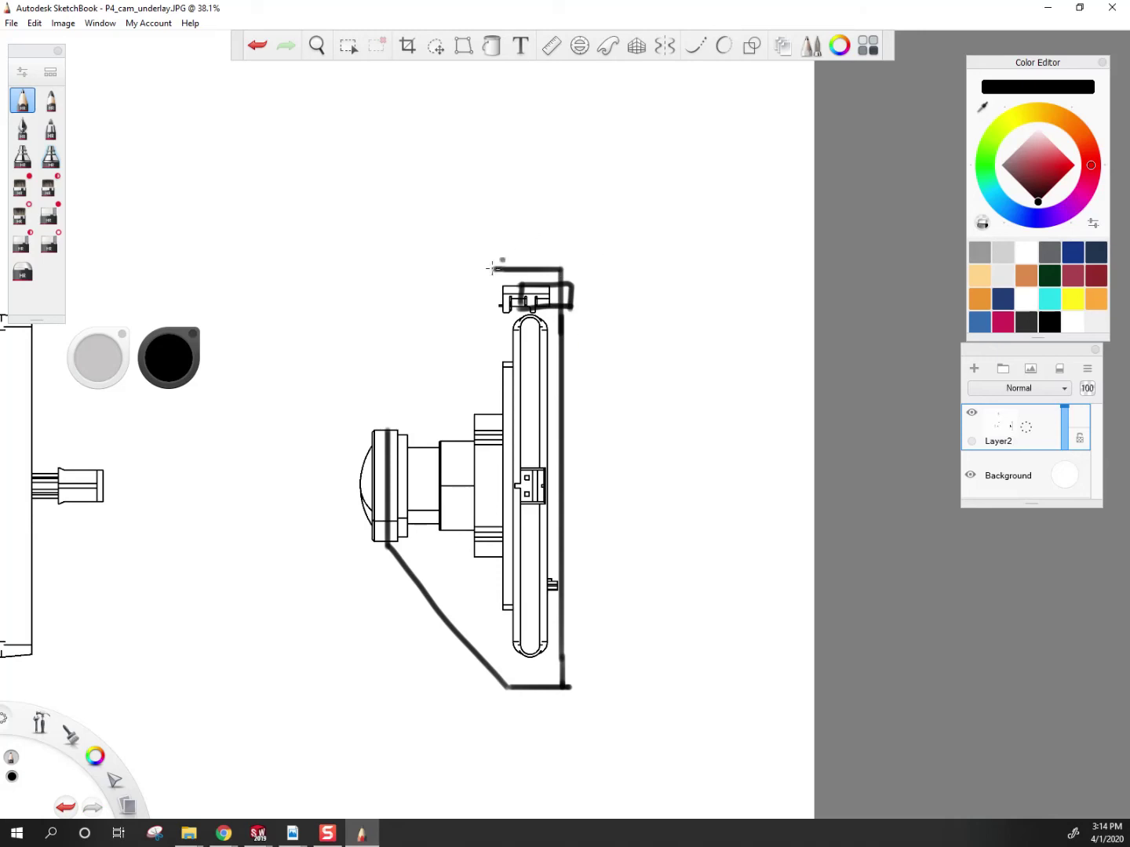
{"action": "left_click_drag", "start_coordinate": [385, 429], "coordinate": [492, 268]}
Step: Undo all the outline strokes drawn over the side view
{"action": "key", "text": "space"}
{"action": "left_click_drag", "start_coordinate": [579, 401], "coordinate": [414, 464]}
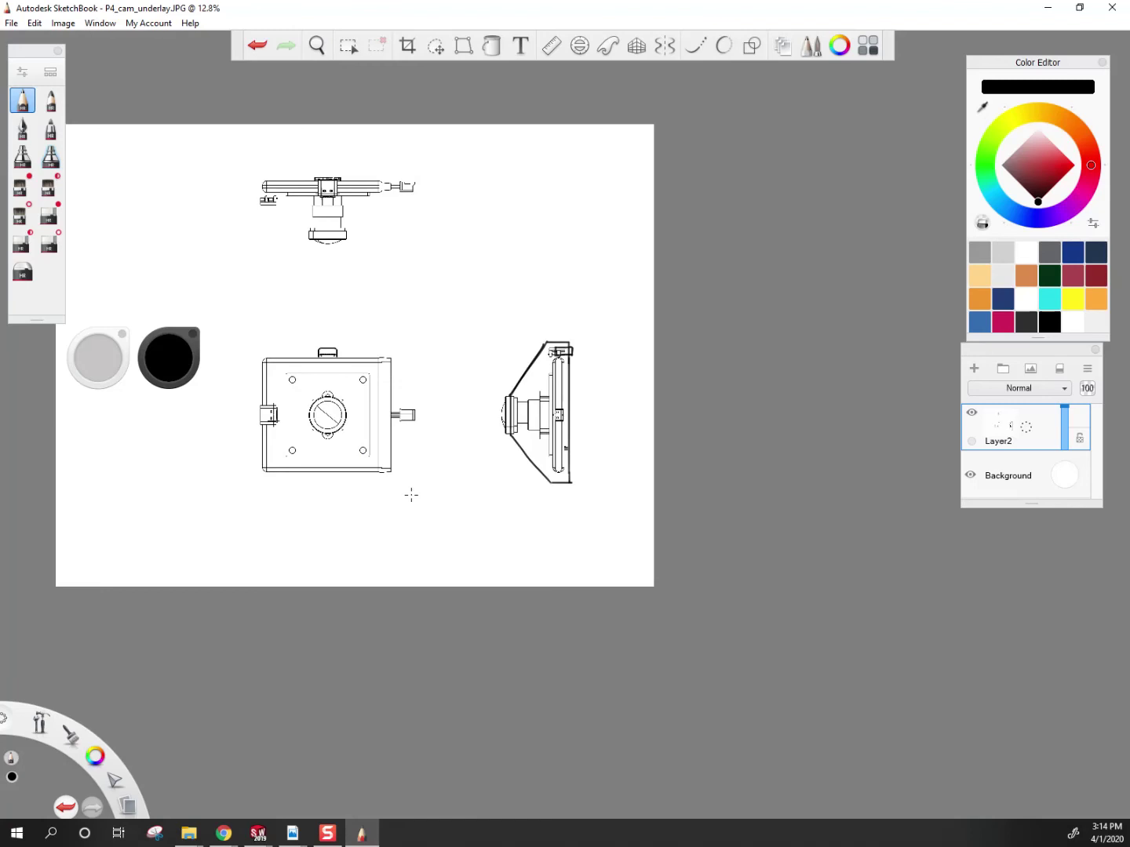
{"action": "key", "text": "ctrl+z"}
{"action": "key", "text": "ctrl+z"}
{"action": "key", "text": "ctrl+z"}
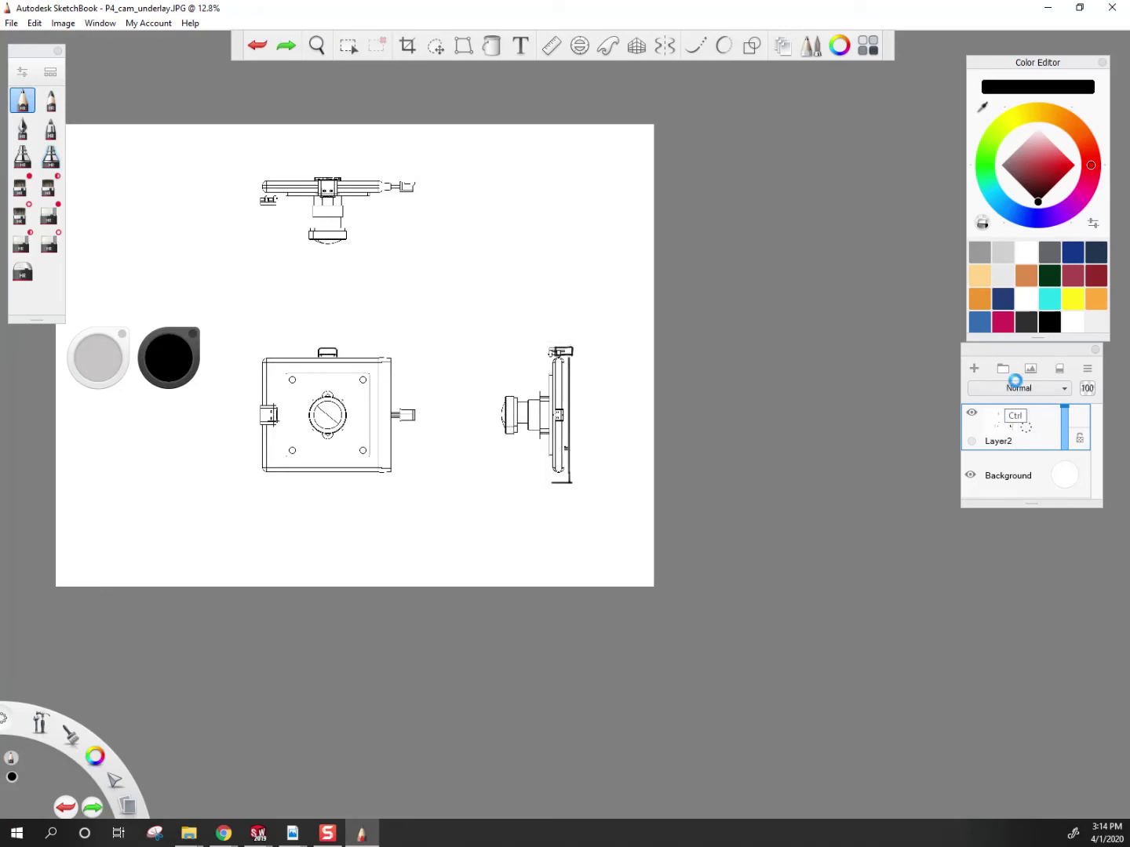
{"action": "key", "text": "ctrl+z"}
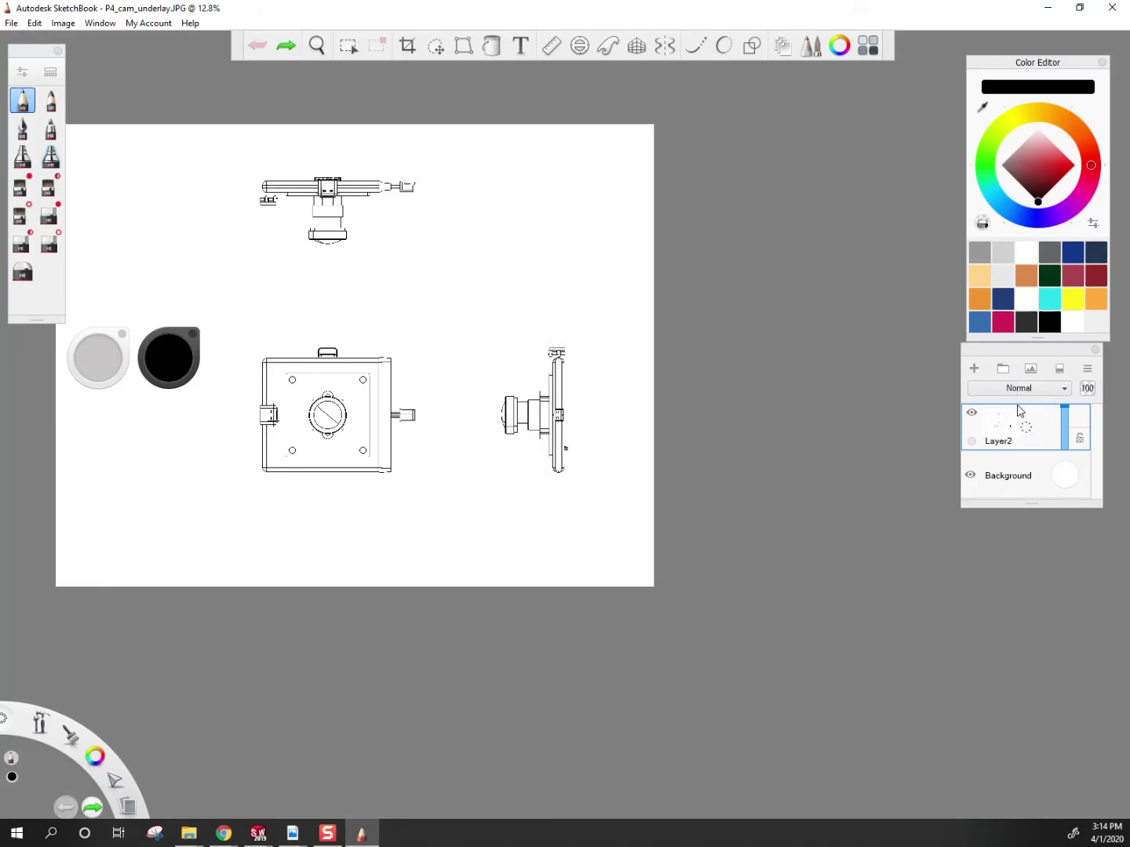
Step: Add a new layer and sketch a bowl-shaped housing outline around the top view, closed with a straight line along the back
{"action": "key", "text": "ctrl+shift+n"}
{"action": "key", "text": "space"}
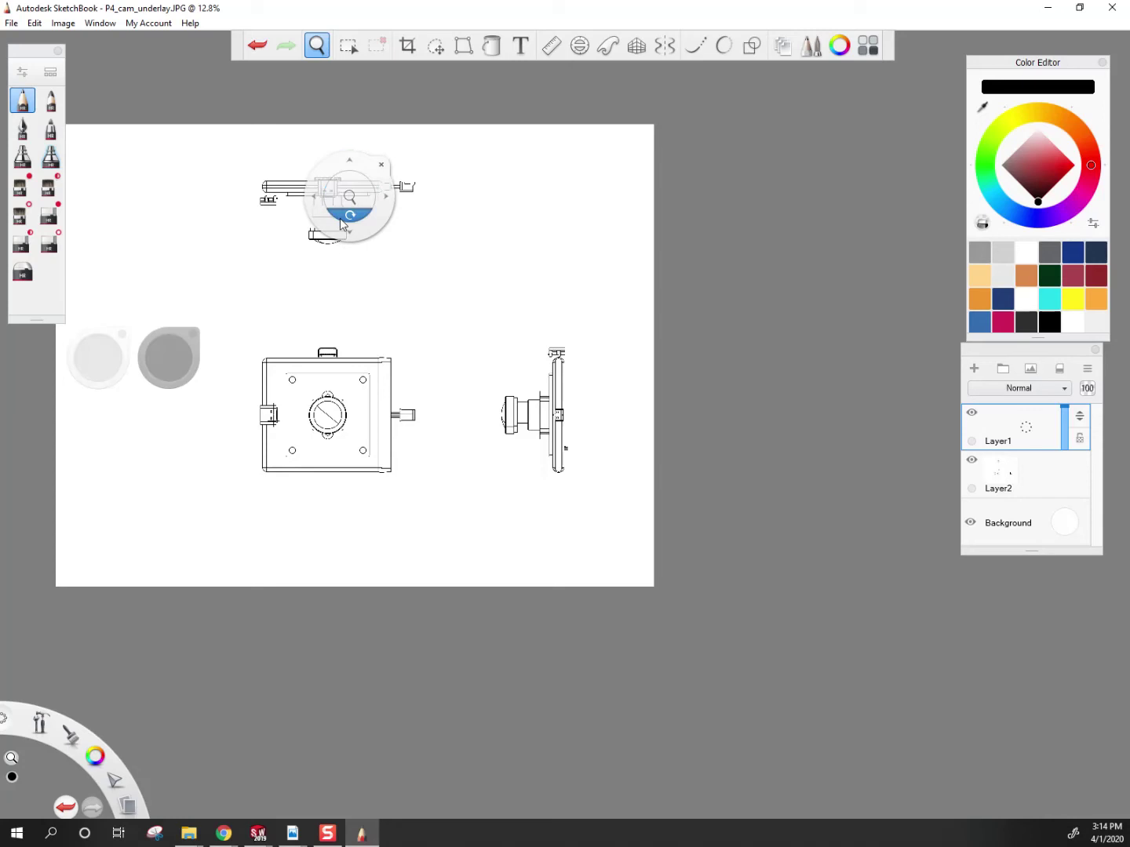
{"action": "left_click_drag", "start_coordinate": [364, 247], "coordinate": [428, 289]}
{"action": "key", "text": "space"}
{"action": "left_click_drag", "start_coordinate": [491, 325], "coordinate": [530, 314]}
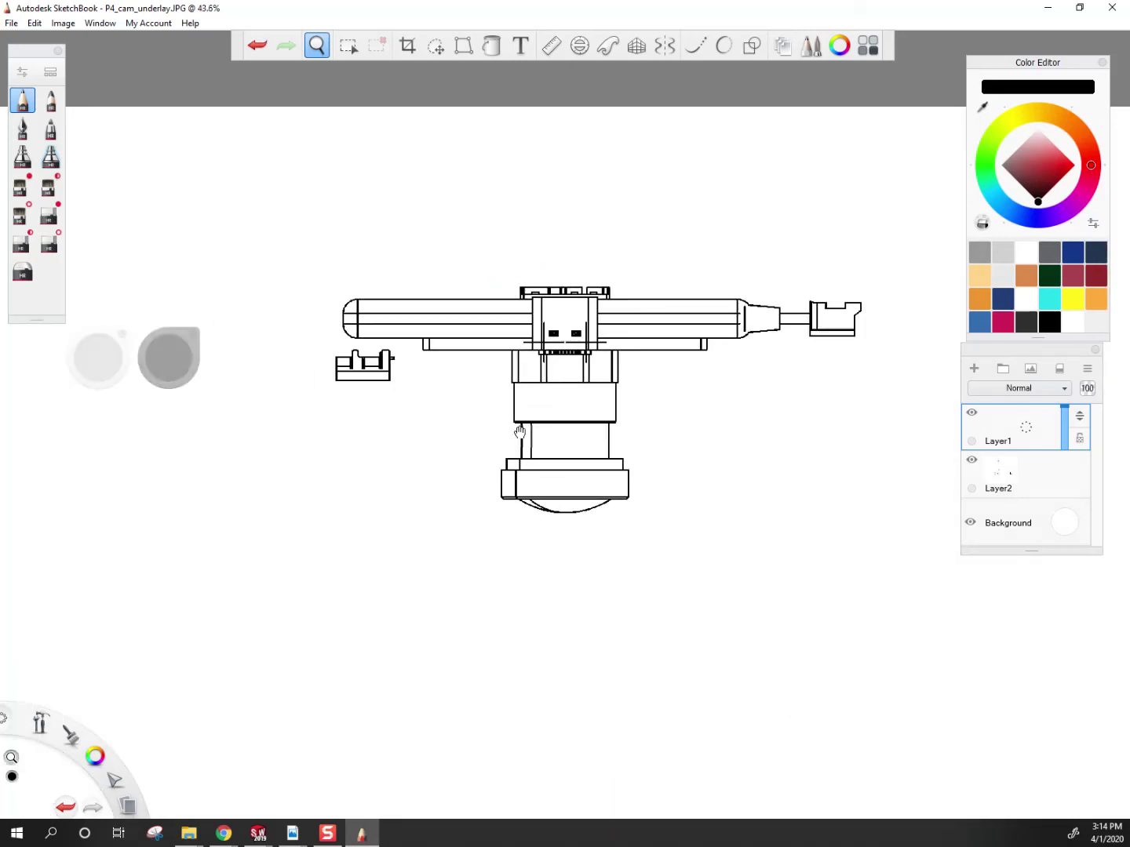
{"action": "mouse_move", "coordinate": [347, 390]}
{"action": "left_mouse_down"}
{"action": "mouse_move", "coordinate": [395, 442]}
{"action": "mouse_move", "coordinate": [448, 467]}
{"action": "mouse_move", "coordinate": [544, 490]}
{"action": "mouse_move", "coordinate": [673, 474]}
{"action": "mouse_move", "coordinate": [749, 420]}
{"action": "mouse_move", "coordinate": [777, 362]}
{"action": "left_mouse_up"}
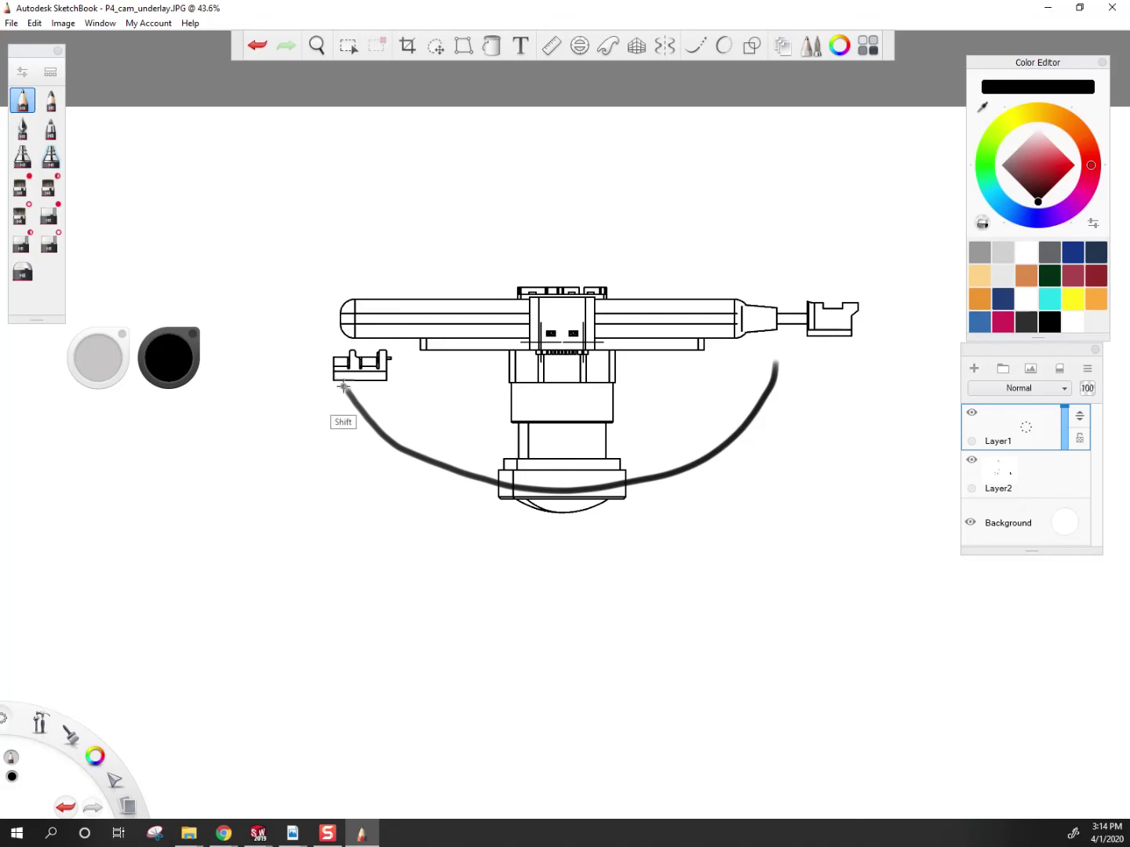
{"action": "mouse_move", "coordinate": [345, 390]}
{"action": "left_mouse_down"}
{"action": "mouse_move", "coordinate": [344, 350]}
{"action": "mouse_move", "coordinate": [322, 339]}
{"action": "mouse_move", "coordinate": [321, 285]}
{"action": "mouse_move", "coordinate": [863, 260]}
{"action": "left_mouse_up"}
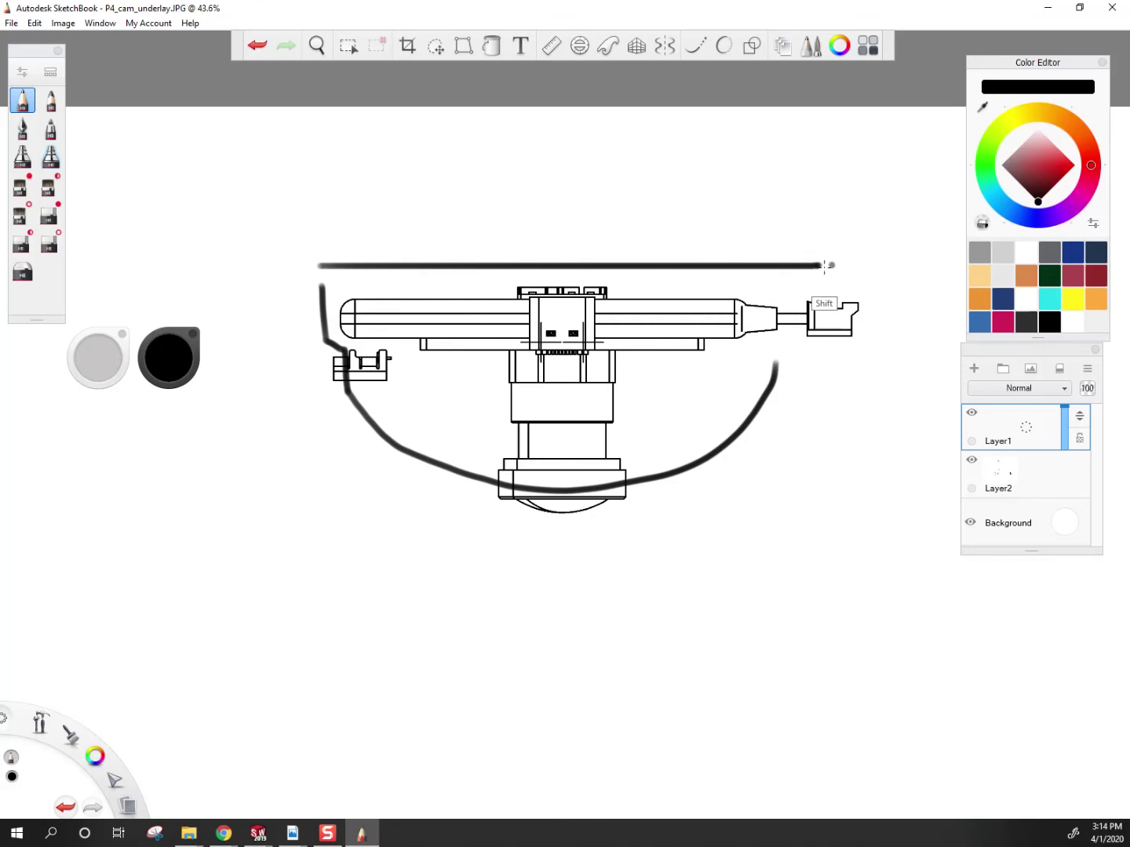
{"action": "left_click_drag", "start_coordinate": [775, 365], "coordinate": [701, 284]}
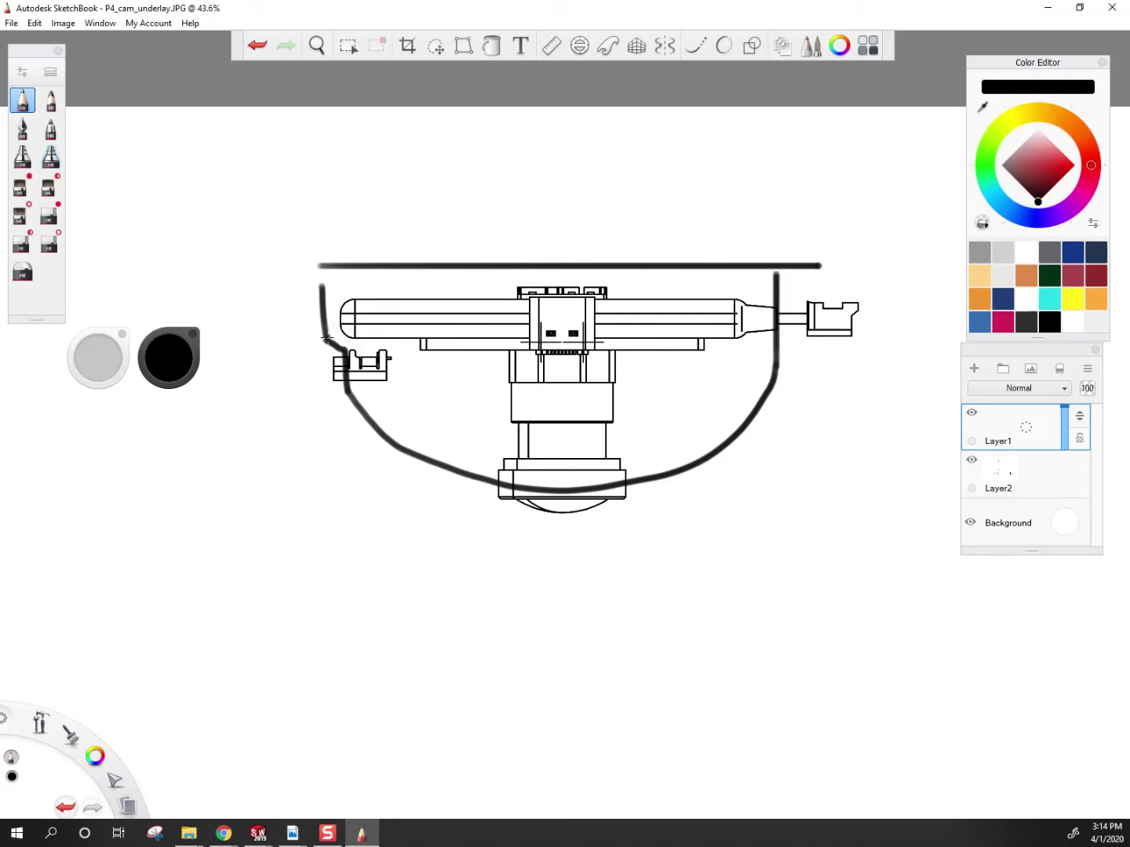
{"action": "left_click_drag", "start_coordinate": [324, 342], "coordinate": [321, 267]}
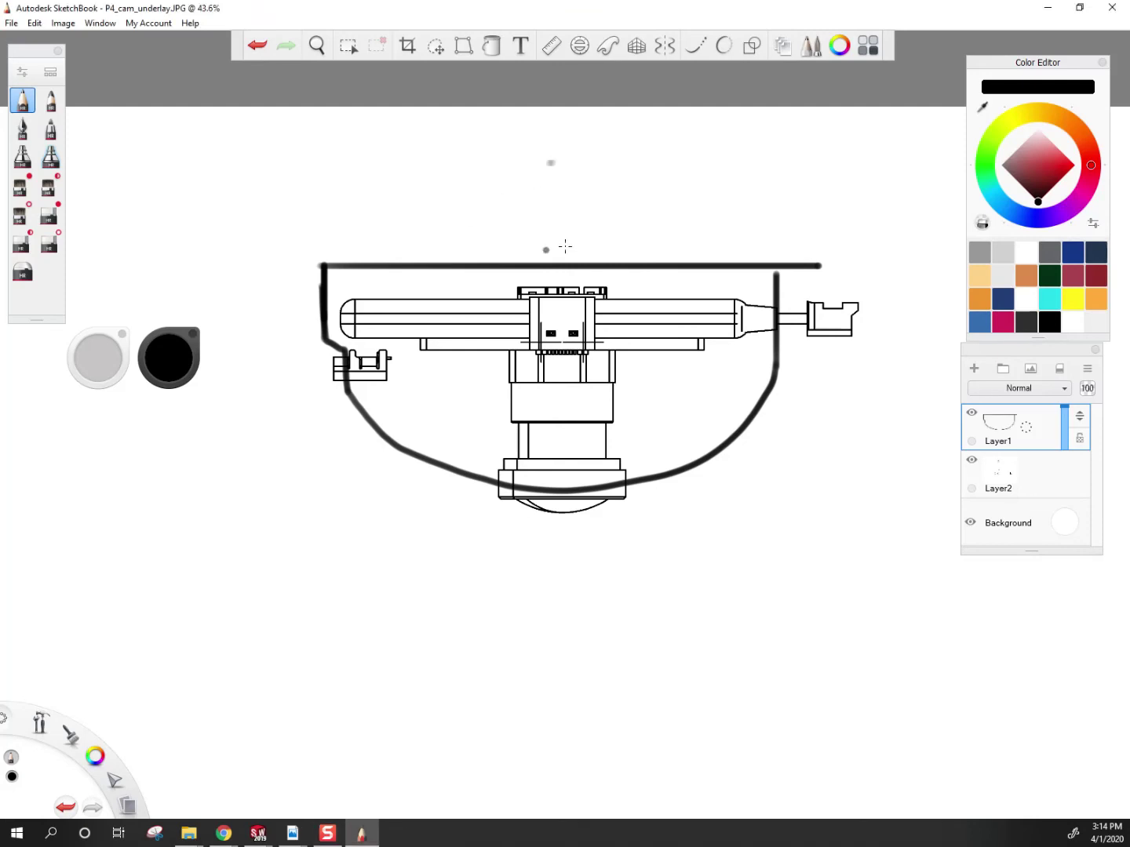
Step: Sketch a shallow curved back piece above the top view's housing and join it with a short neck
{"action": "mouse_move", "coordinate": [357, 213]}
{"action": "left_mouse_down"}
{"action": "mouse_move", "coordinate": [696, 214]}
{"action": "mouse_move", "coordinate": [467, 240]}
{"action": "mouse_move", "coordinate": [618, 245]}
{"action": "left_mouse_up"}
{"action": "mouse_move", "coordinate": [736, 209]}
{"action": "left_mouse_down"}
{"action": "mouse_move", "coordinate": [448, 236]}
{"action": "mouse_move", "coordinate": [359, 210]}
{"action": "mouse_move", "coordinate": [751, 205]}
{"action": "left_mouse_up"}
{"action": "left_click_drag", "start_coordinate": [532, 247], "coordinate": [522, 267]}
{"action": "key", "text": "space"}
{"action": "mouse_move", "coordinate": [626, 433]}
{"action": "left_mouse_down"}
{"action": "mouse_move", "coordinate": [487, 470]}
{"action": "mouse_move", "coordinate": [444, 456]}
{"action": "left_mouse_up"}
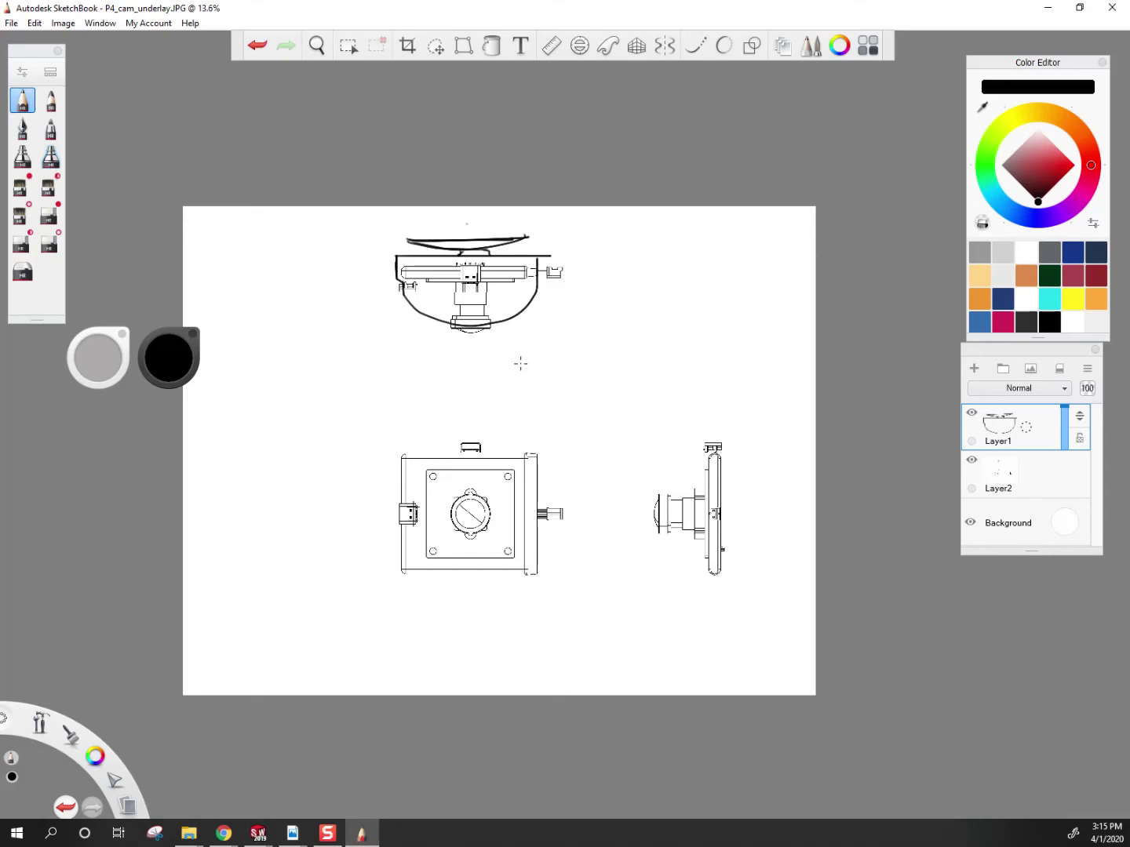
Step: Draw a horizontal line across the body in the top view and retrace the housing outline with a second set of strokes
{"action": "left_click_drag", "start_coordinate": [363, 267], "coordinate": [604, 259]}
{"action": "key", "text": "ctrl+z"}
{"action": "key", "text": "space"}
{"action": "mouse_move", "coordinate": [496, 281]}
{"action": "left_mouse_down"}
{"action": "mouse_move", "coordinate": [549, 353]}
{"action": "mouse_move", "coordinate": [704, 426]}
{"action": "mouse_move", "coordinate": [557, 422]}
{"action": "mouse_move", "coordinate": [408, 392]}
{"action": "mouse_move", "coordinate": [782, 386]}
{"action": "left_mouse_up"}
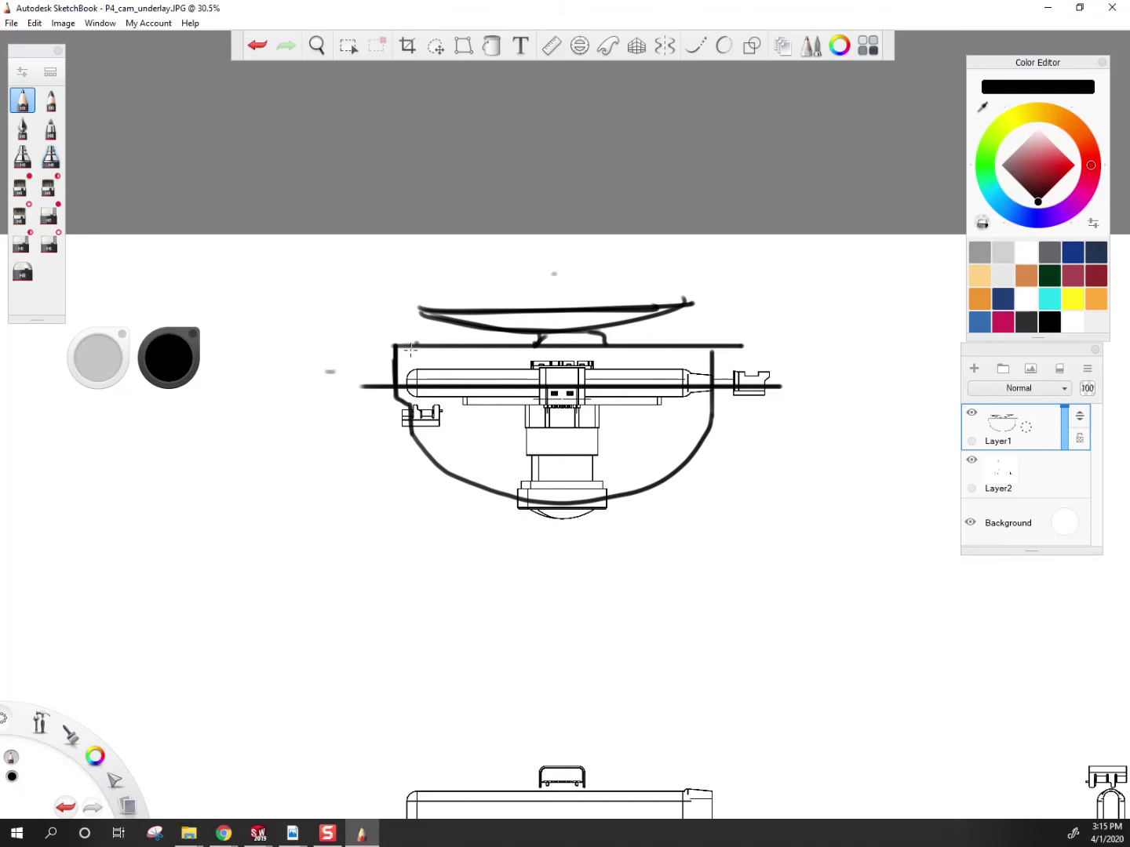
{"action": "mouse_move", "coordinate": [393, 395]}
{"action": "left_mouse_down"}
{"action": "mouse_move", "coordinate": [402, 348]}
{"action": "mouse_move", "coordinate": [427, 335]}
{"action": "mouse_move", "coordinate": [399, 347]}
{"action": "mouse_move", "coordinate": [716, 342]}
{"action": "mouse_move", "coordinate": [610, 383]}
{"action": "mouse_move", "coordinate": [407, 400]}
{"action": "mouse_move", "coordinate": [437, 470]}
{"action": "mouse_move", "coordinate": [534, 499]}
{"action": "mouse_move", "coordinate": [638, 489]}
{"action": "mouse_move", "coordinate": [695, 444]}
{"action": "left_mouse_up"}
{"action": "mouse_move", "coordinate": [559, 499]}
{"action": "left_mouse_down"}
{"action": "mouse_move", "coordinate": [648, 485]}
{"action": "mouse_move", "coordinate": [710, 420]}
{"action": "mouse_move", "coordinate": [702, 345]}
{"action": "left_mouse_up"}
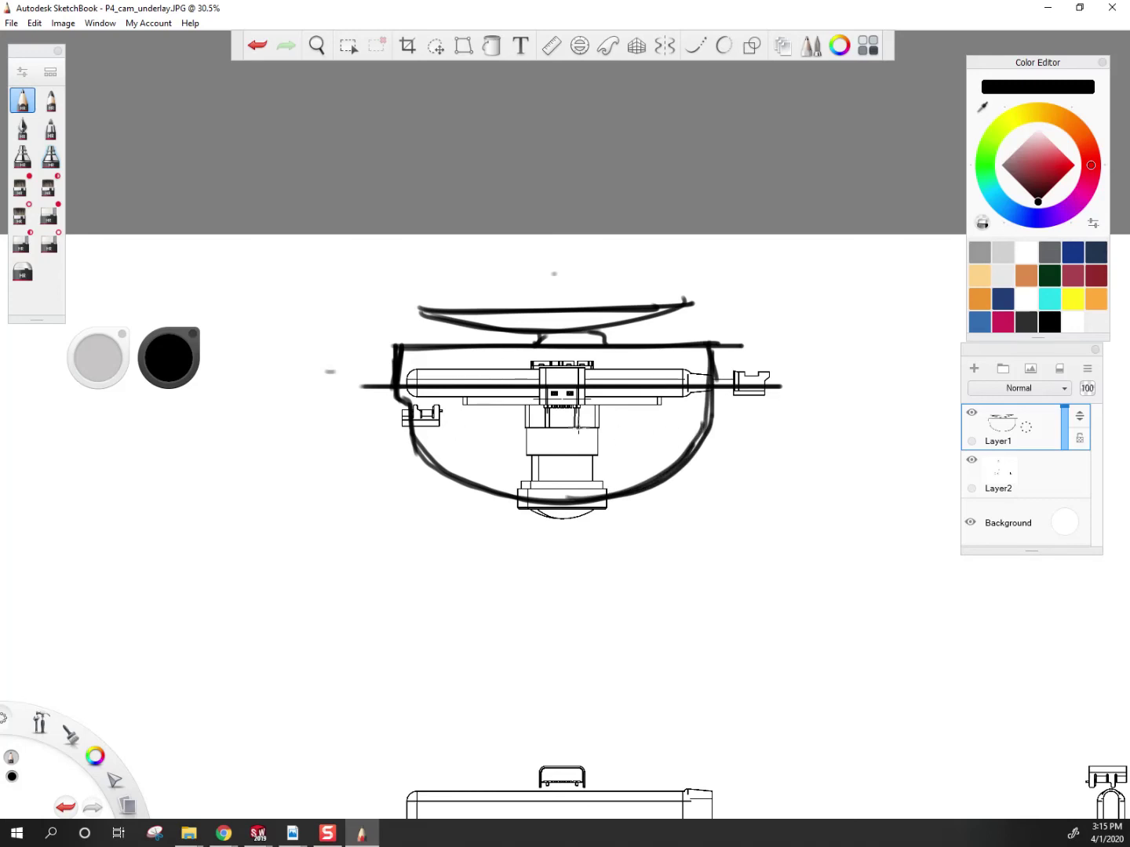
Step: Sketch a double-lined, lens-shaped profile with a horizontal centre line in the blank area above the side view
{"action": "key", "text": "space"}
{"action": "left_click_drag", "start_coordinate": [776, 589], "coordinate": [397, 511]}
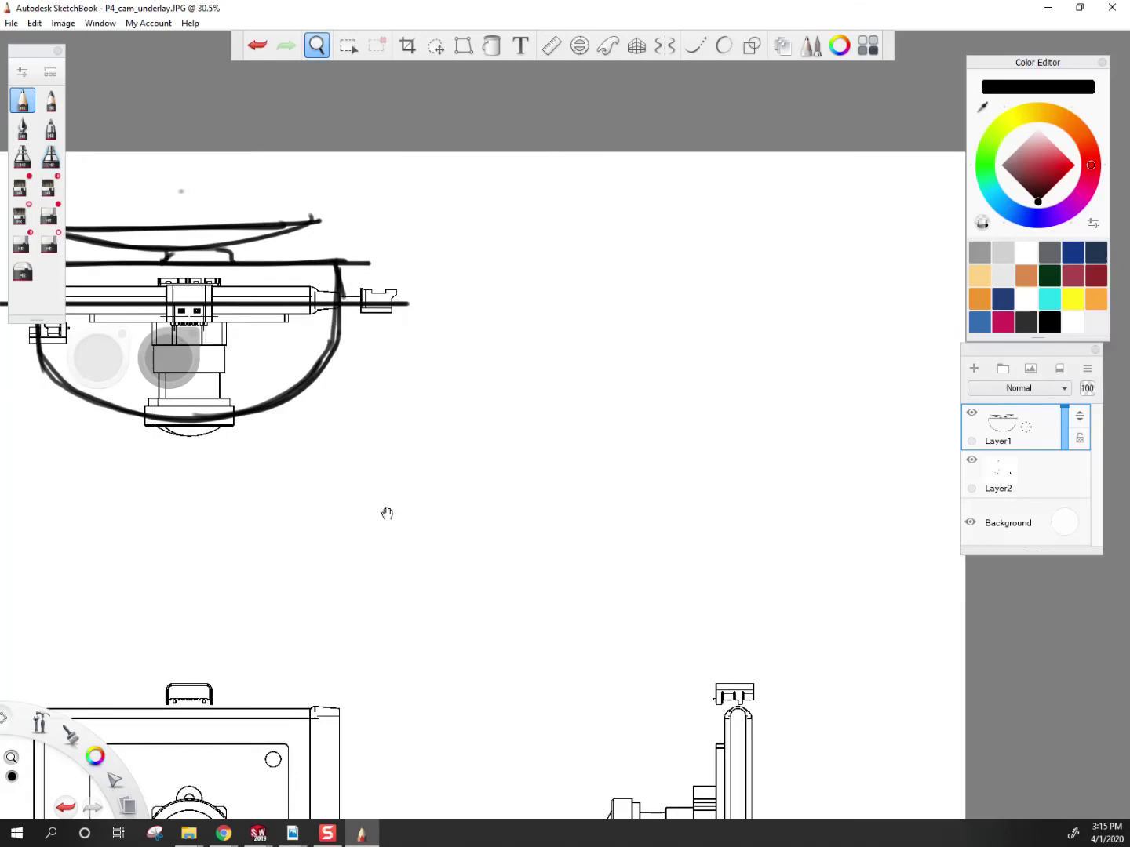
{"action": "mouse_move", "coordinate": [402, 420]}
{"action": "left_mouse_down"}
{"action": "mouse_move", "coordinate": [681, 368]}
{"action": "mouse_move", "coordinate": [802, 398]}
{"action": "mouse_move", "coordinate": [454, 391]}
{"action": "mouse_move", "coordinate": [411, 424]}
{"action": "mouse_move", "coordinate": [393, 416]}
{"action": "mouse_move", "coordinate": [492, 474]}
{"action": "mouse_move", "coordinate": [747, 476]}
{"action": "mouse_move", "coordinate": [829, 421]}
{"action": "mouse_move", "coordinate": [498, 457]}
{"action": "mouse_move", "coordinate": [424, 414]}
{"action": "mouse_move", "coordinate": [379, 420]}
{"action": "mouse_move", "coordinate": [877, 429]}
{"action": "mouse_move", "coordinate": [532, 411]}
{"action": "mouse_move", "coordinate": [344, 421]}
{"action": "left_mouse_up"}
{"action": "key", "text": "space"}
{"action": "left_click_drag", "start_coordinate": [603, 541], "coordinate": [448, 569]}
{"action": "mouse_move", "coordinate": [646, 681]}
{"action": "left_mouse_down"}
{"action": "mouse_move", "coordinate": [683, 642]}
{"action": "mouse_move", "coordinate": [671, 691]}
{"action": "mouse_move", "coordinate": [656, 668]}
{"action": "left_mouse_up"}
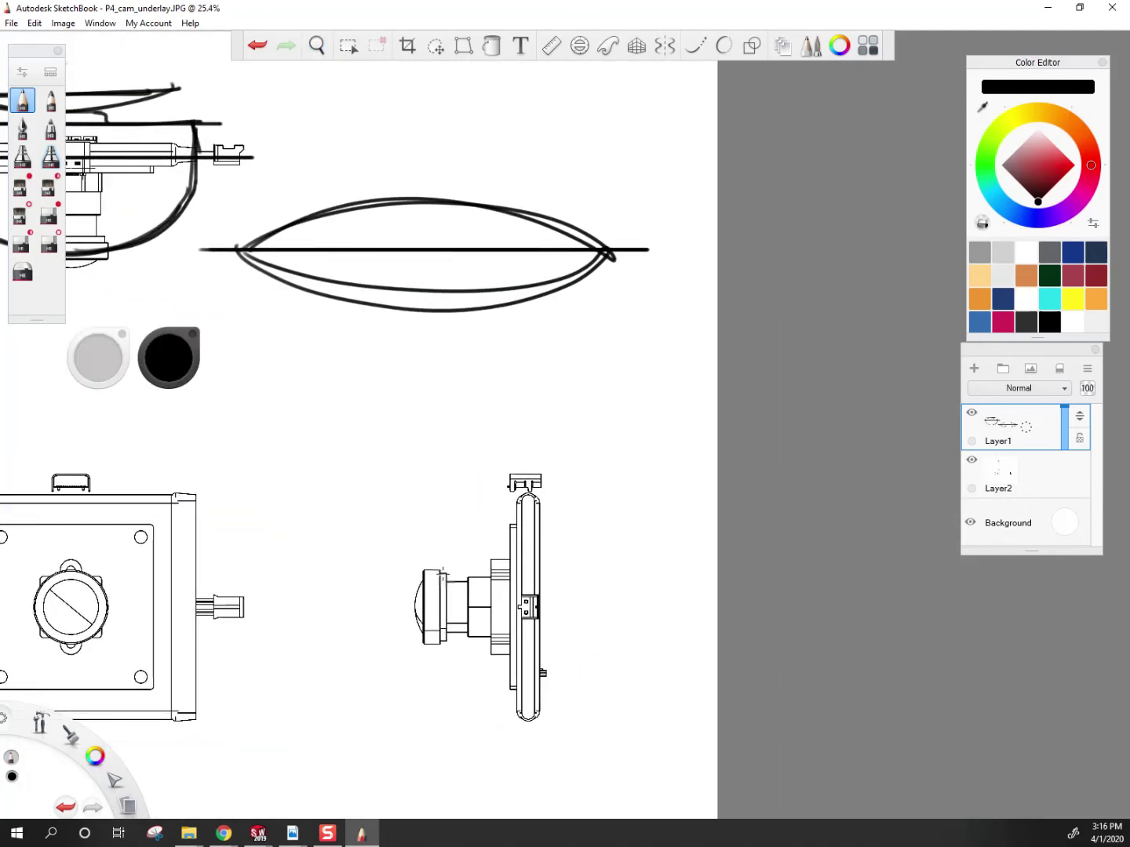
Step: Sketch an angular housing outline around the side view, tapering from the body to the lens
{"action": "left_click_drag", "start_coordinate": [435, 646], "coordinate": [510, 730]}
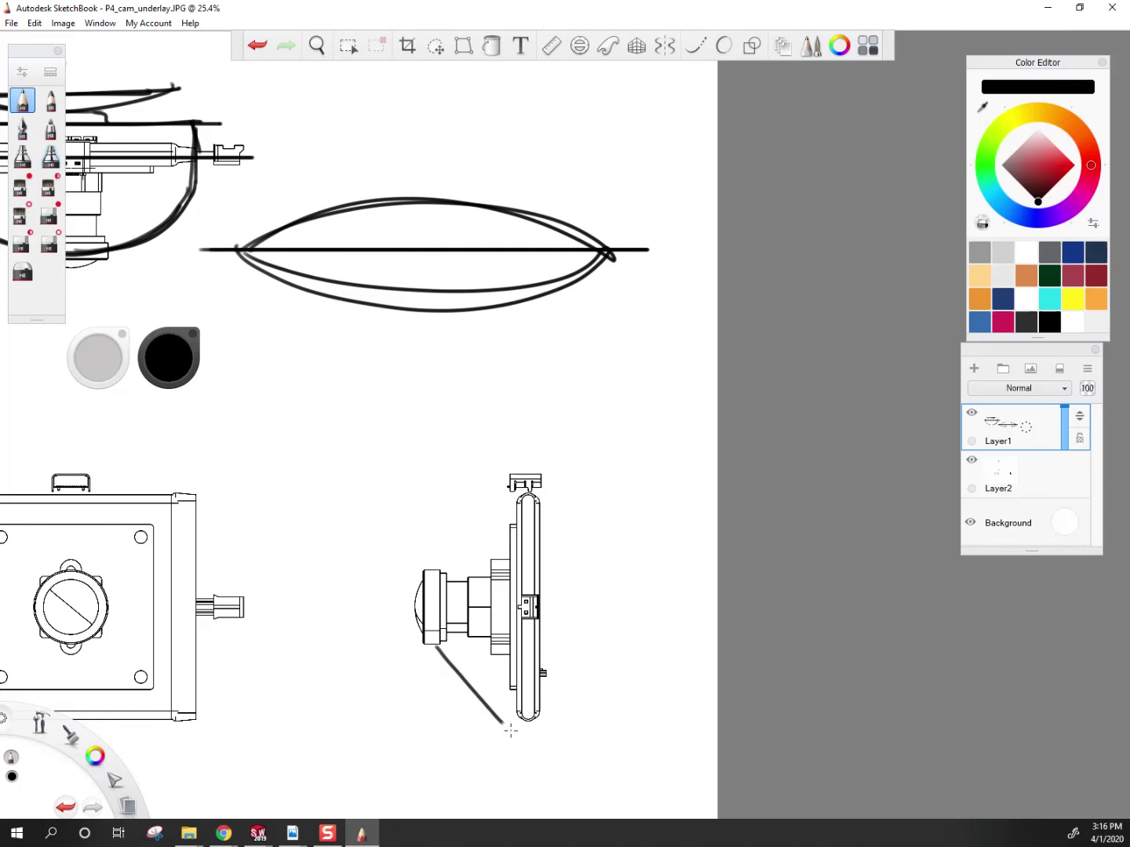
{"action": "mouse_move", "coordinate": [434, 569]}
{"action": "left_mouse_down"}
{"action": "mouse_move", "coordinate": [497, 470]}
{"action": "mouse_move", "coordinate": [547, 472]}
{"action": "left_mouse_up"}
{"action": "mouse_move", "coordinate": [548, 729]}
{"action": "left_mouse_down"}
{"action": "mouse_move", "coordinate": [547, 491]}
{"action": "mouse_move", "coordinate": [558, 491]}
{"action": "left_mouse_up"}
{"action": "left_click_drag", "start_coordinate": [494, 466], "coordinate": [560, 466]}
{"action": "left_click_drag", "start_coordinate": [514, 733], "coordinate": [551, 731]}
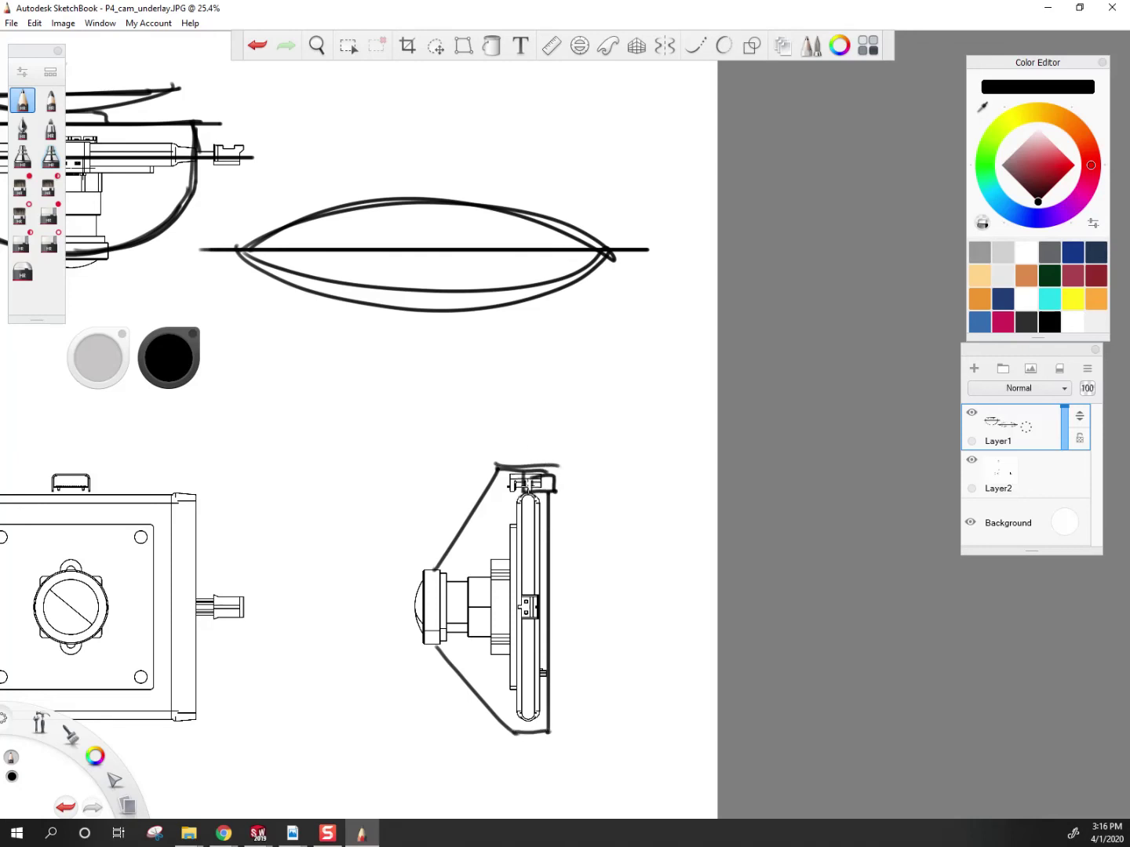
Step: Draw a vertical line through the side view's housing and add inner wall lines along its outline
{"action": "left_click_drag", "start_coordinate": [511, 763], "coordinate": [511, 399]}
{"action": "mouse_move", "coordinate": [436, 644]}
{"action": "left_mouse_down"}
{"action": "mouse_move", "coordinate": [513, 729]}
{"action": "mouse_move", "coordinate": [552, 731]}
{"action": "left_mouse_up"}
{"action": "mouse_move", "coordinate": [437, 579]}
{"action": "left_mouse_down"}
{"action": "mouse_move", "coordinate": [499, 469]}
{"action": "mouse_move", "coordinate": [469, 526]}
{"action": "mouse_move", "coordinate": [499, 471]}
{"action": "mouse_move", "coordinate": [554, 470]}
{"action": "left_mouse_up"}
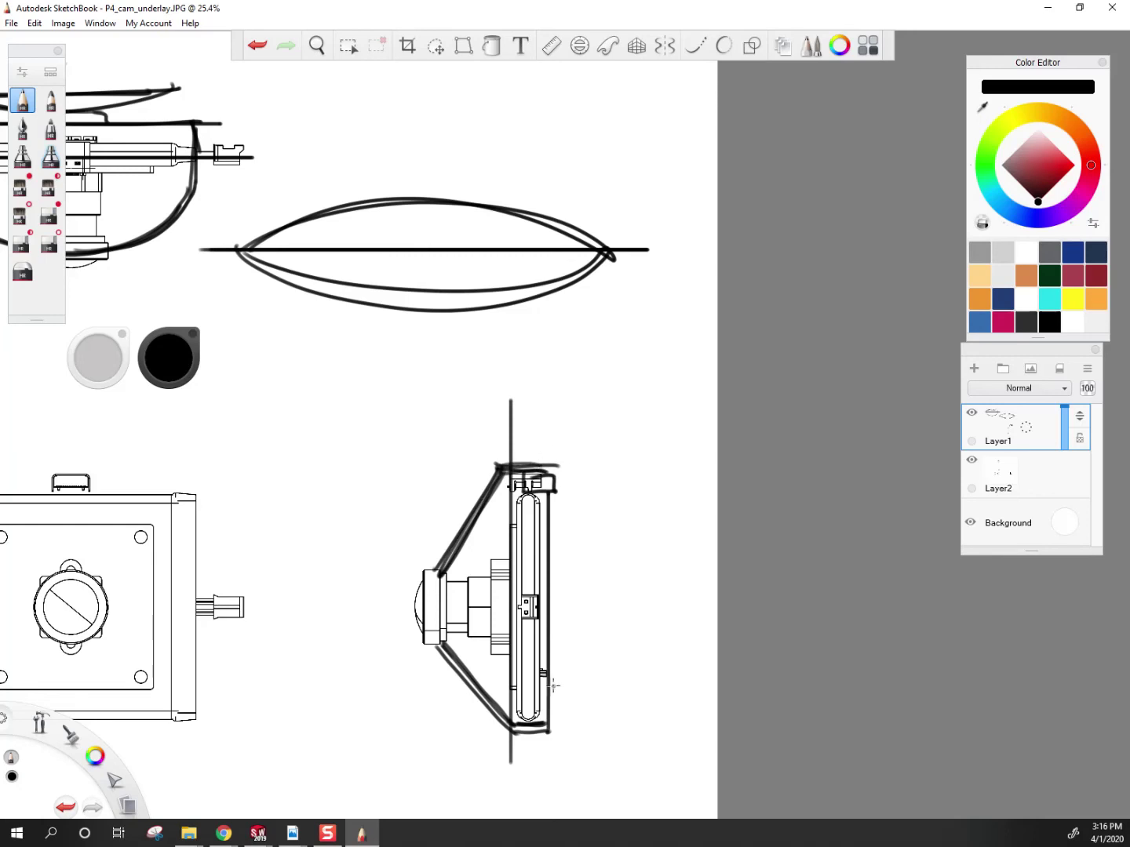
{"action": "mouse_move", "coordinate": [541, 716]}
{"action": "left_mouse_down"}
{"action": "mouse_move", "coordinate": [540, 608]}
{"action": "mouse_move", "coordinate": [555, 707]}
{"action": "mouse_move", "coordinate": [548, 486]}
{"action": "left_mouse_up"}
{"action": "key", "text": "space"}
{"action": "scroll", "coordinate": [581, 596], "scroll_direction": "down", "scroll_amount": 4}
{"action": "left_click_drag", "start_coordinate": [570, 659], "coordinate": [496, 592]}
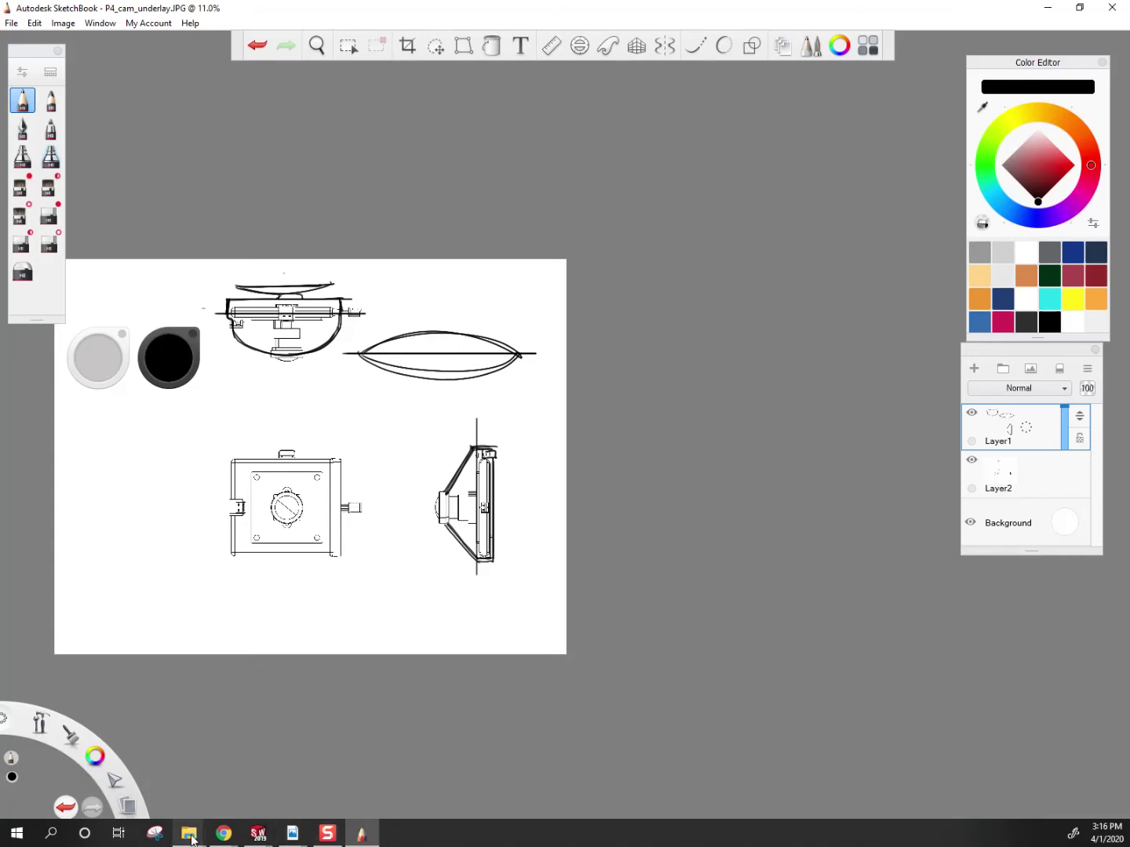
Step: Switch to SOLIDWORKS and bring up the P4_cam_underlay part model
{"action": "left_click", "coordinate": [257, 833]}
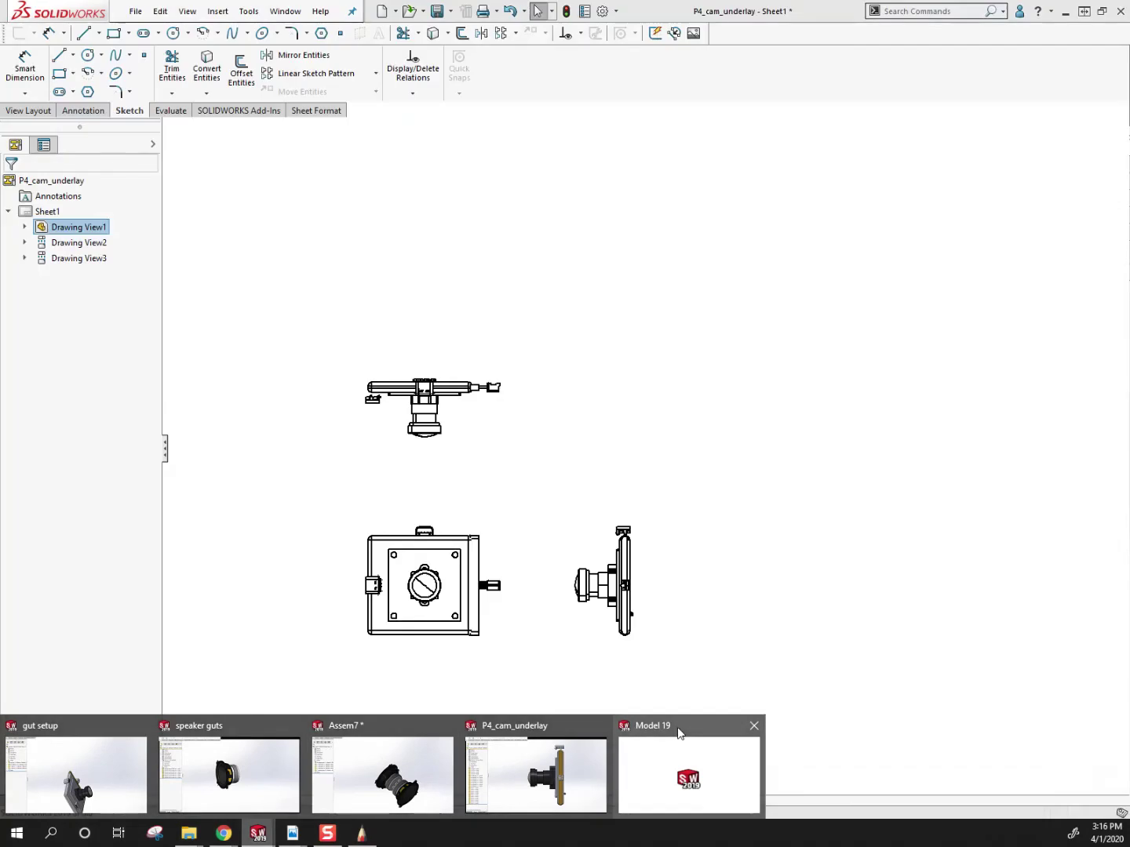
{"action": "left_click", "coordinate": [678, 734]}
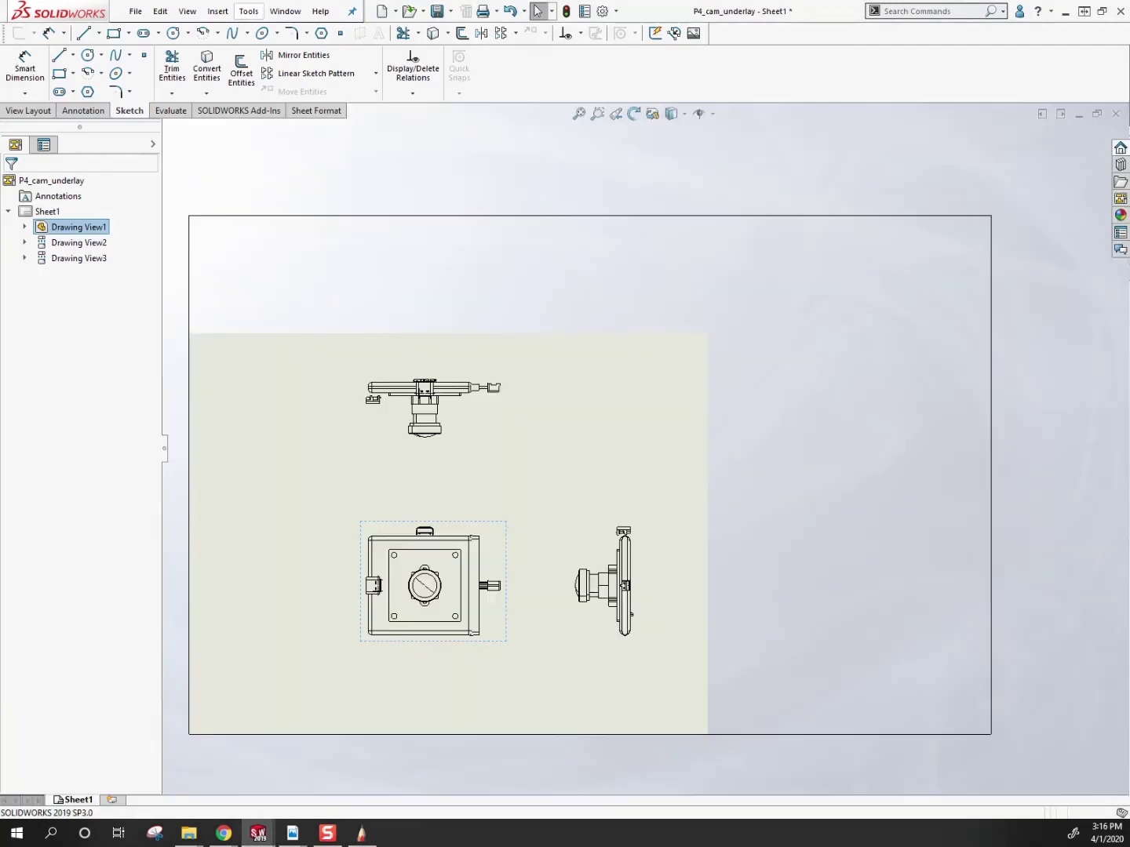
{"action": "left_click", "coordinate": [286, 11]}
{"action": "left_click", "coordinate": [343, 218]}
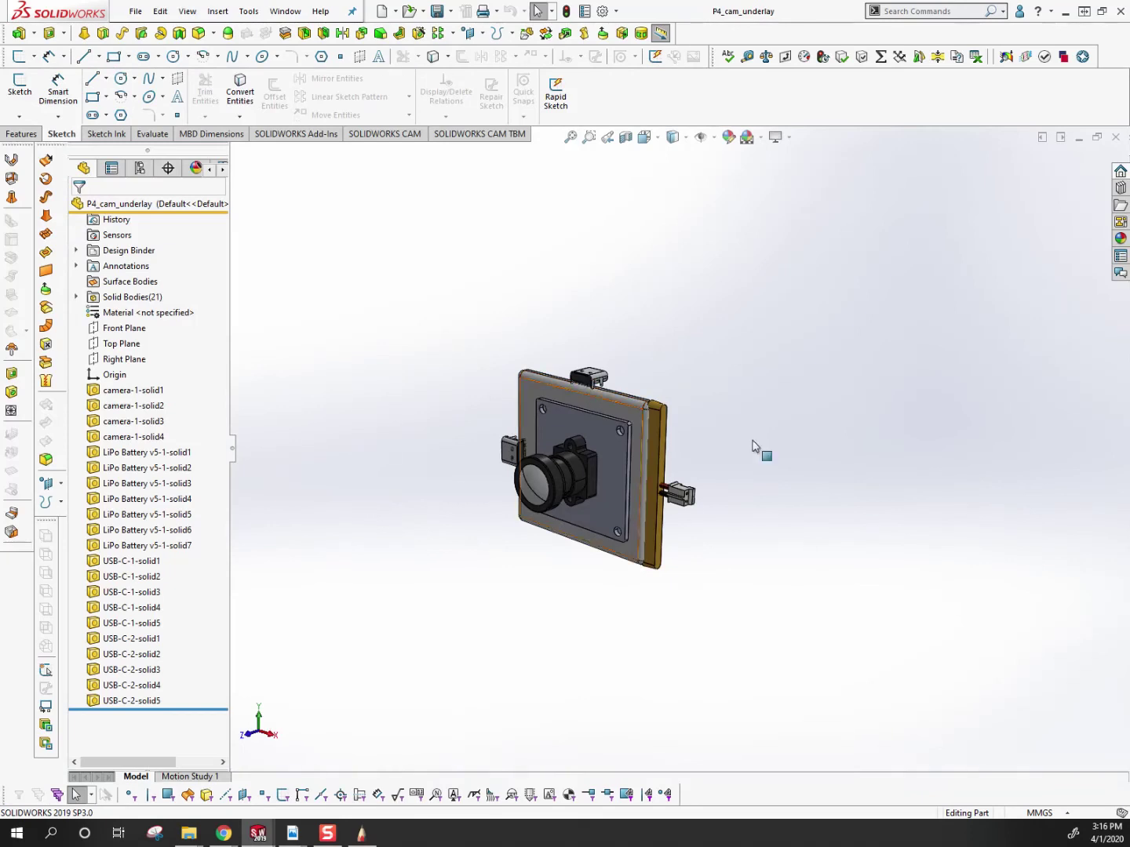
Step: Set up a three-quarter perspective view of the camera model from the lens side
{"action": "left_click", "coordinate": [788, 140]}
{"action": "left_click", "coordinate": [791, 189]}
{"action": "left_click_drag", "start_coordinate": [789, 315], "coordinate": [850, 462]}
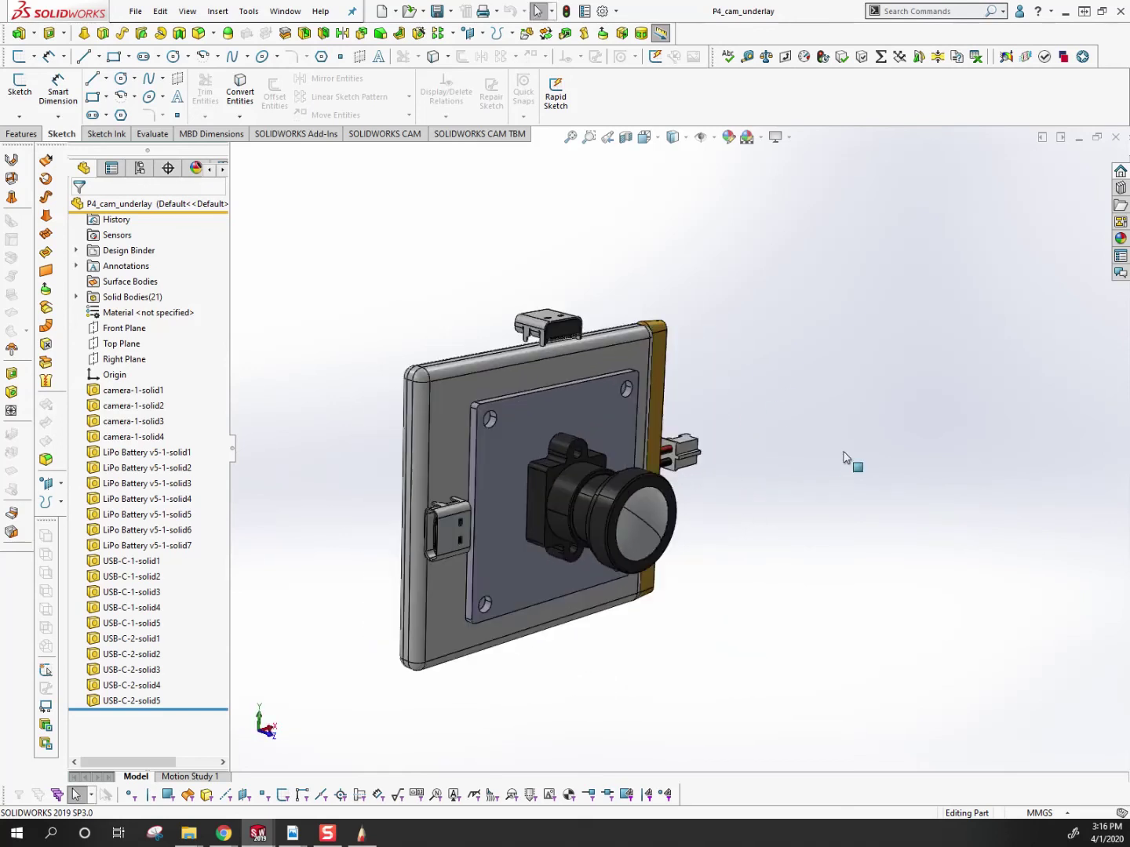
{"action": "left_click", "coordinate": [788, 137]}
{"action": "left_click", "coordinate": [794, 191]}
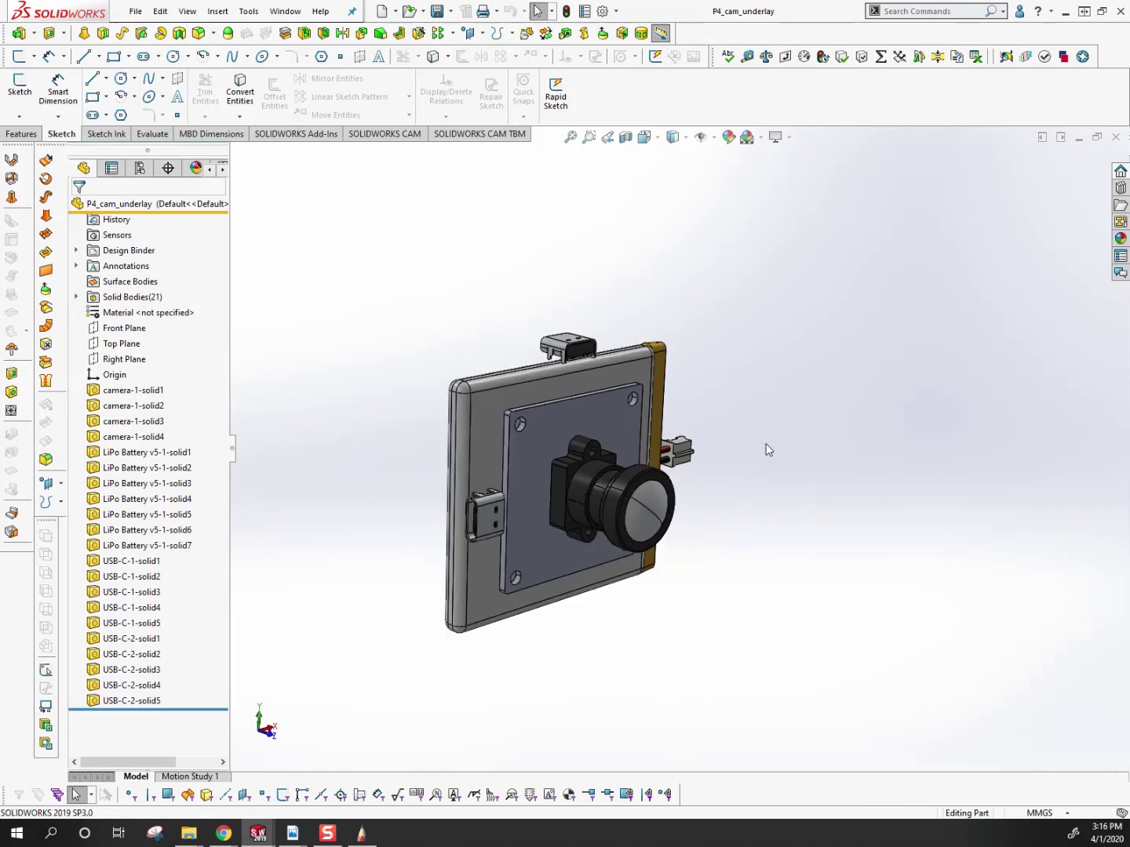
Step: Save the current three-quarter perspective orientation of the camera model as a named view called hero
{"action": "key", "text": "space"}
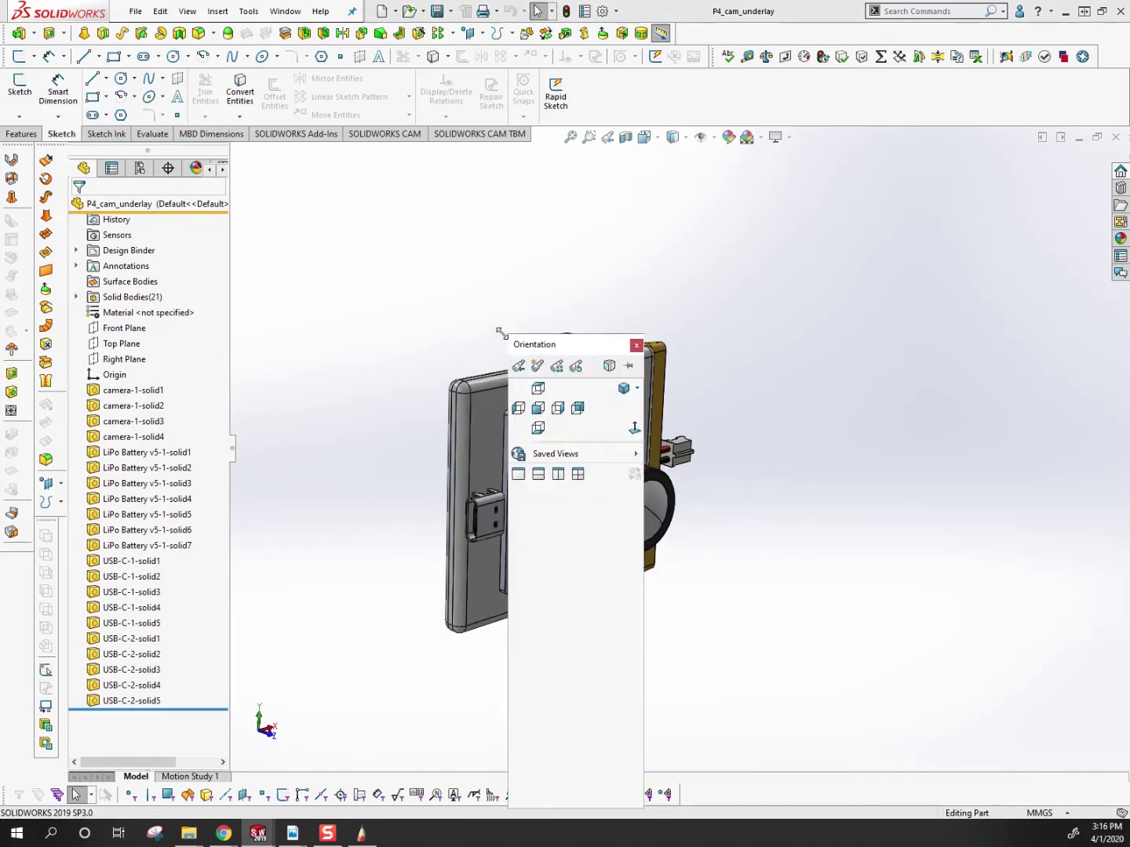
{"action": "left_click_drag", "start_coordinate": [567, 350], "coordinate": [829, 253]}
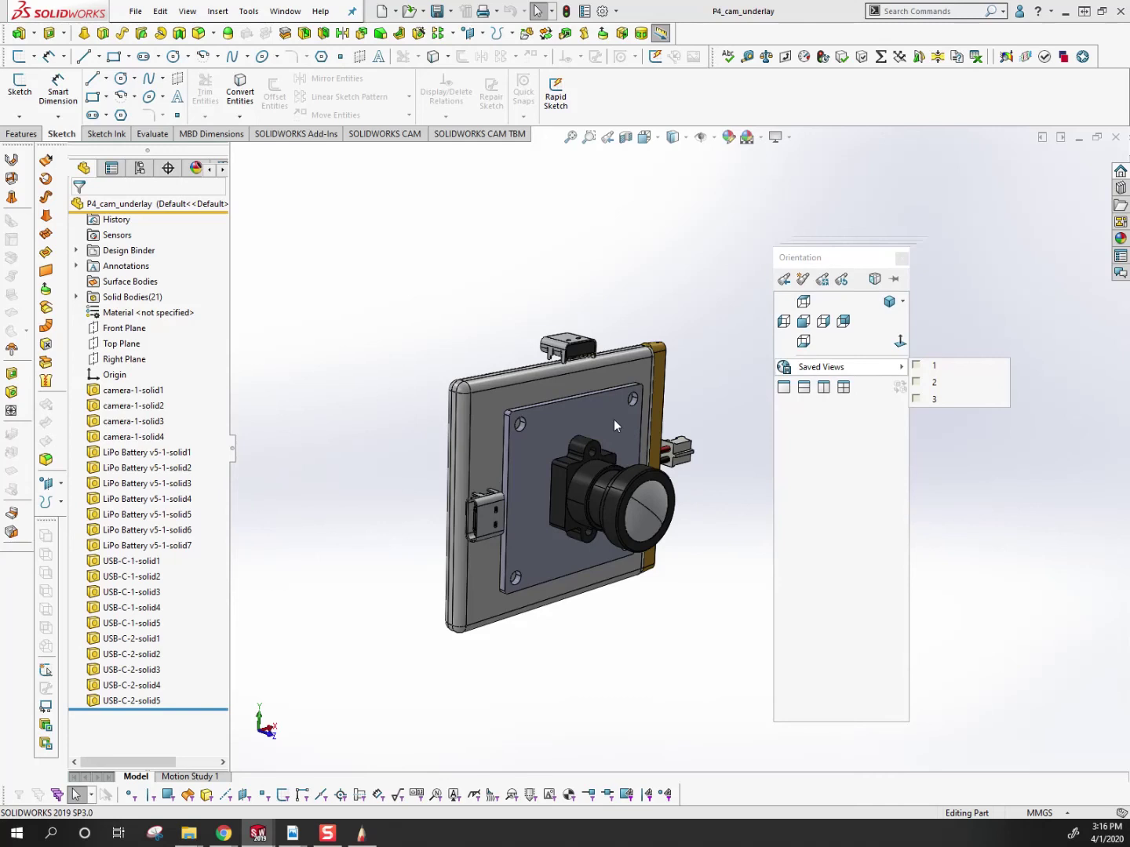
{"action": "mouse_move", "coordinate": [834, 371]}
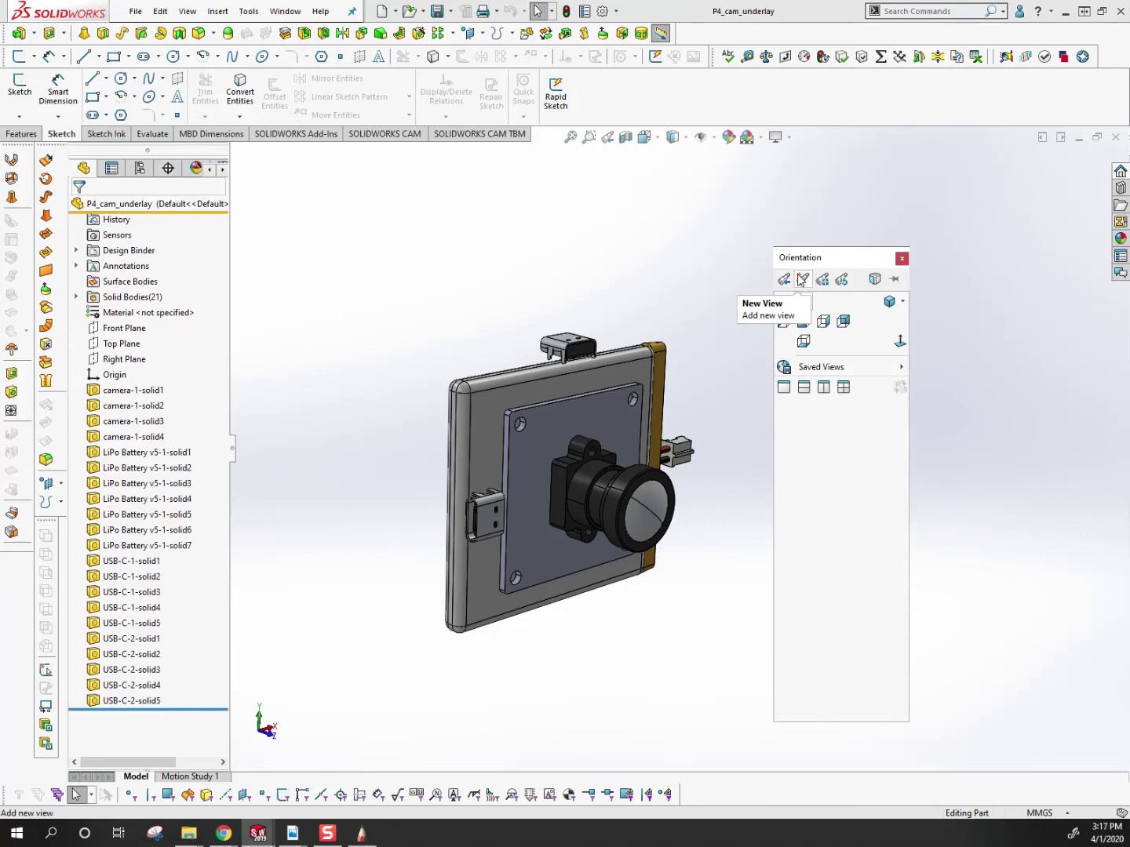
{"action": "left_click", "coordinate": [802, 281]}
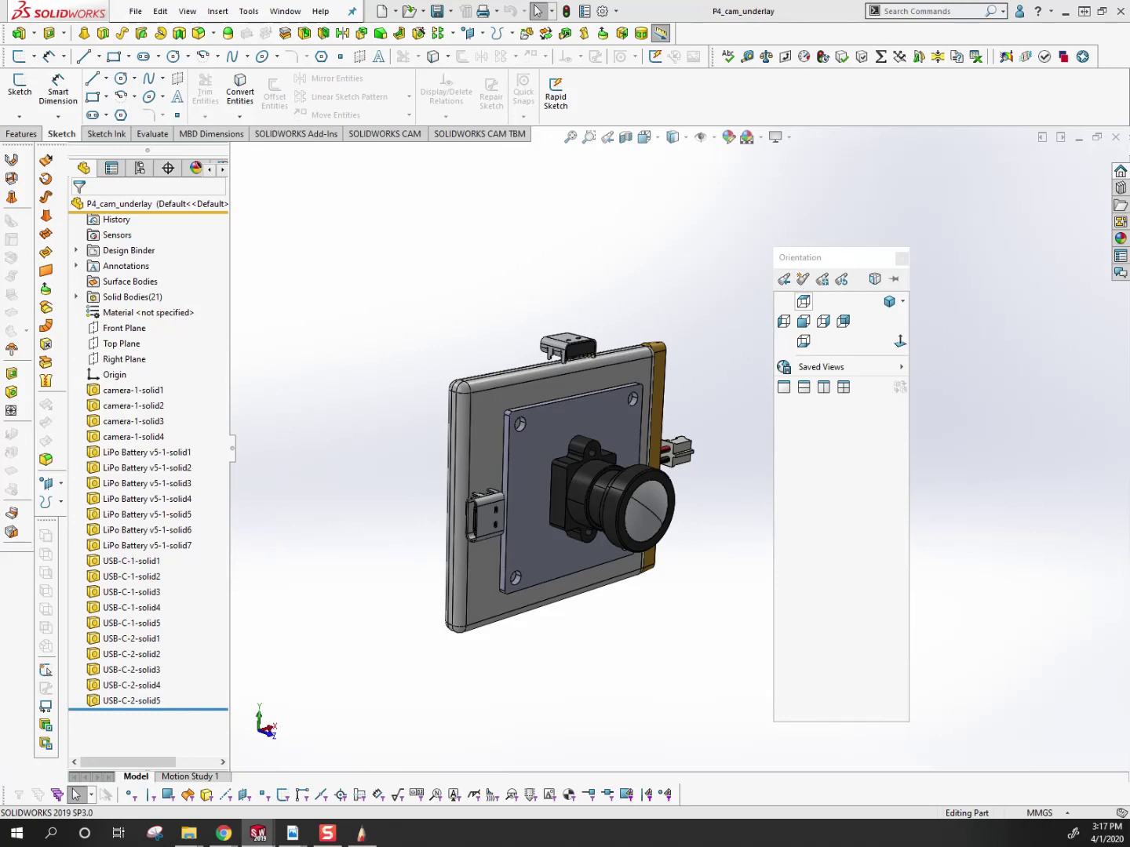
{"action": "left_click_drag", "start_coordinate": [396, 312], "coordinate": [807, 434]}
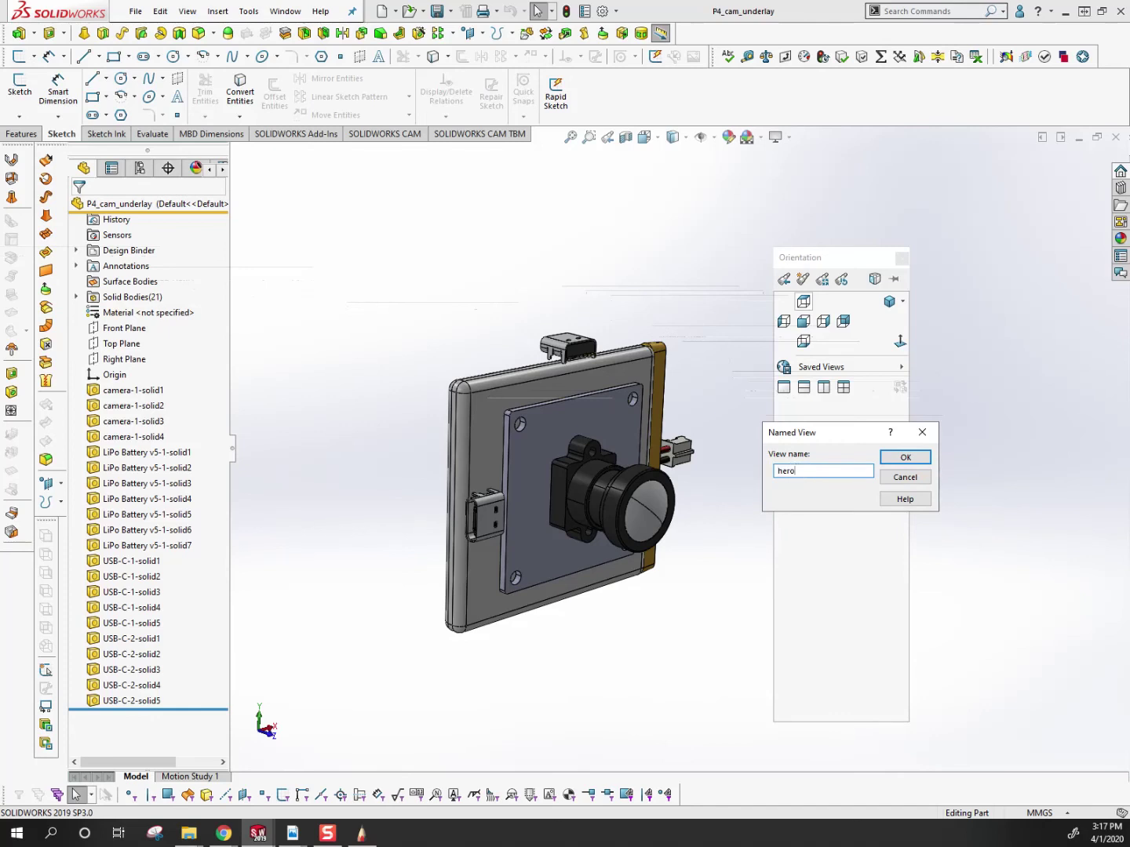
{"action": "left_click", "coordinate": [904, 457]}
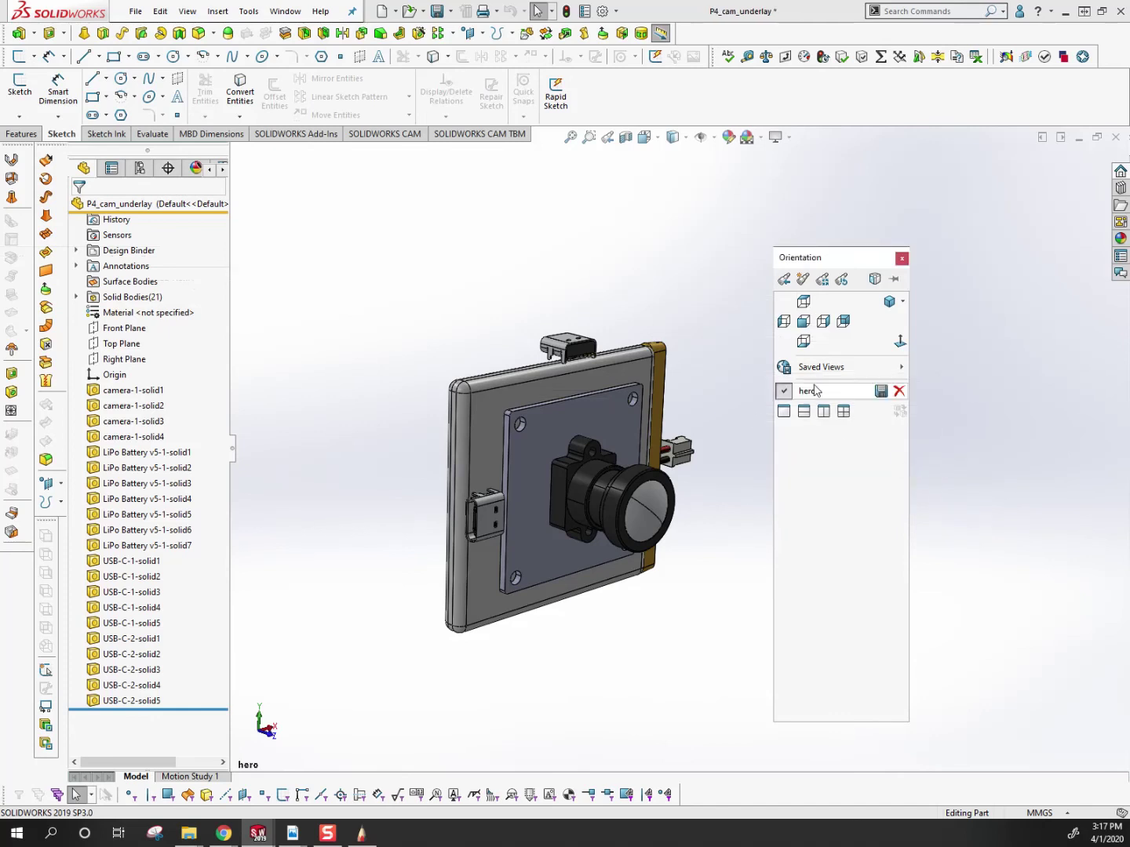
Step: Switch to the P4_cam_underlay drawing and delete the front, top and side views from Sheet1
{"action": "left_click", "coordinate": [284, 11]}
{"action": "left_click", "coordinate": [360, 252]}
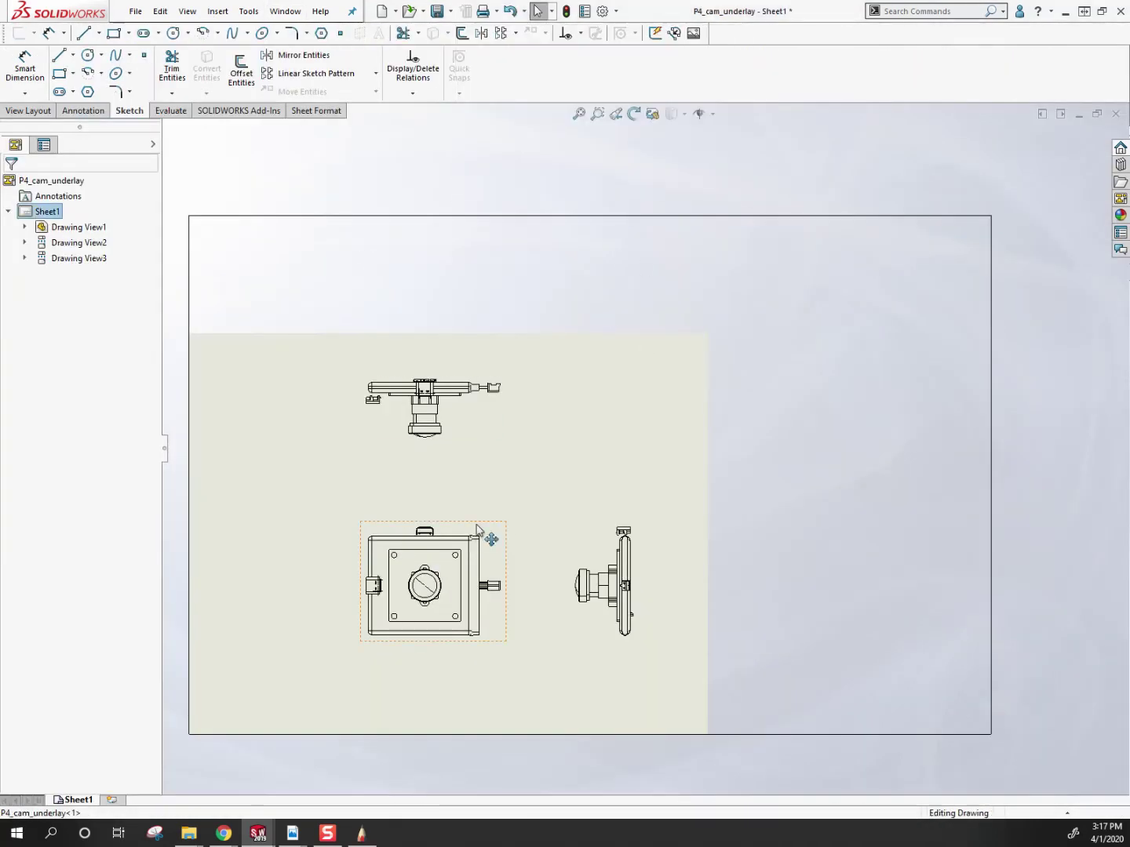
{"action": "left_click", "coordinate": [491, 537]}
{"action": "key", "text": "Delete"}
{"action": "left_click", "coordinate": [428, 233]}
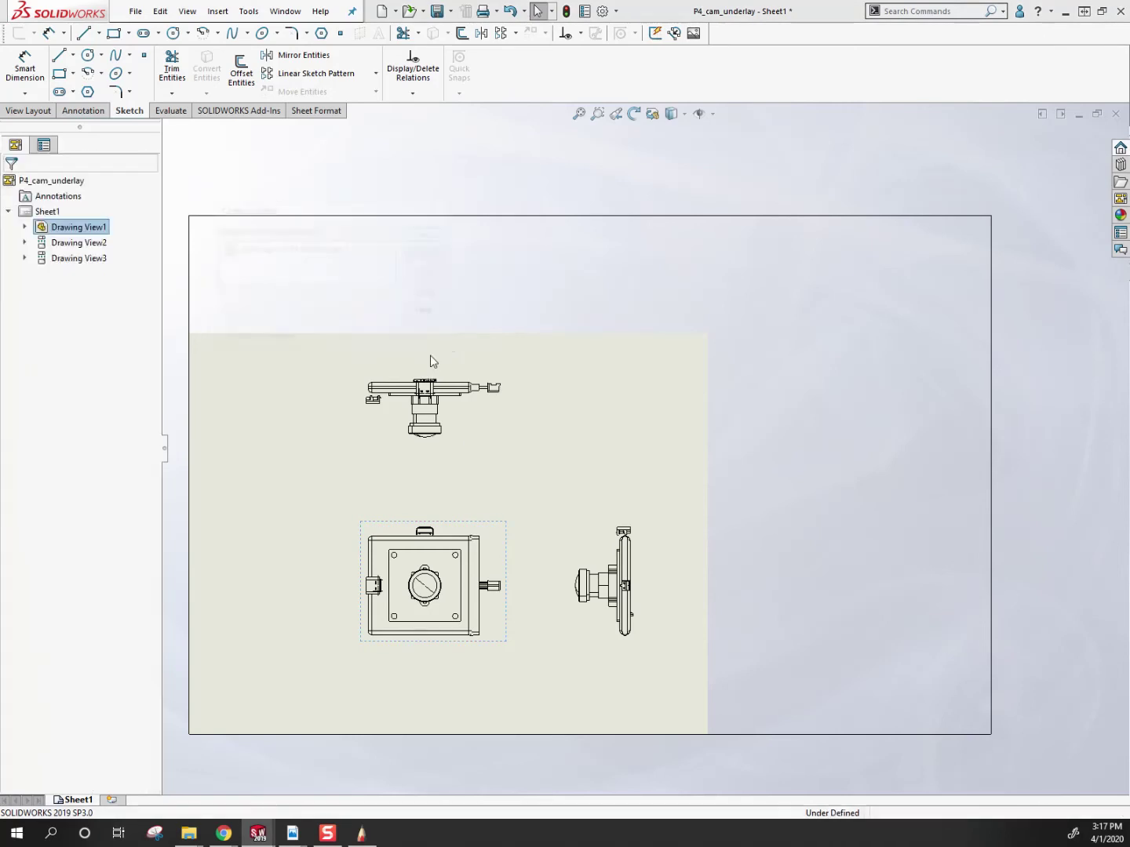
{"action": "left_click", "coordinate": [625, 542]}
{"action": "key", "text": "Delete"}
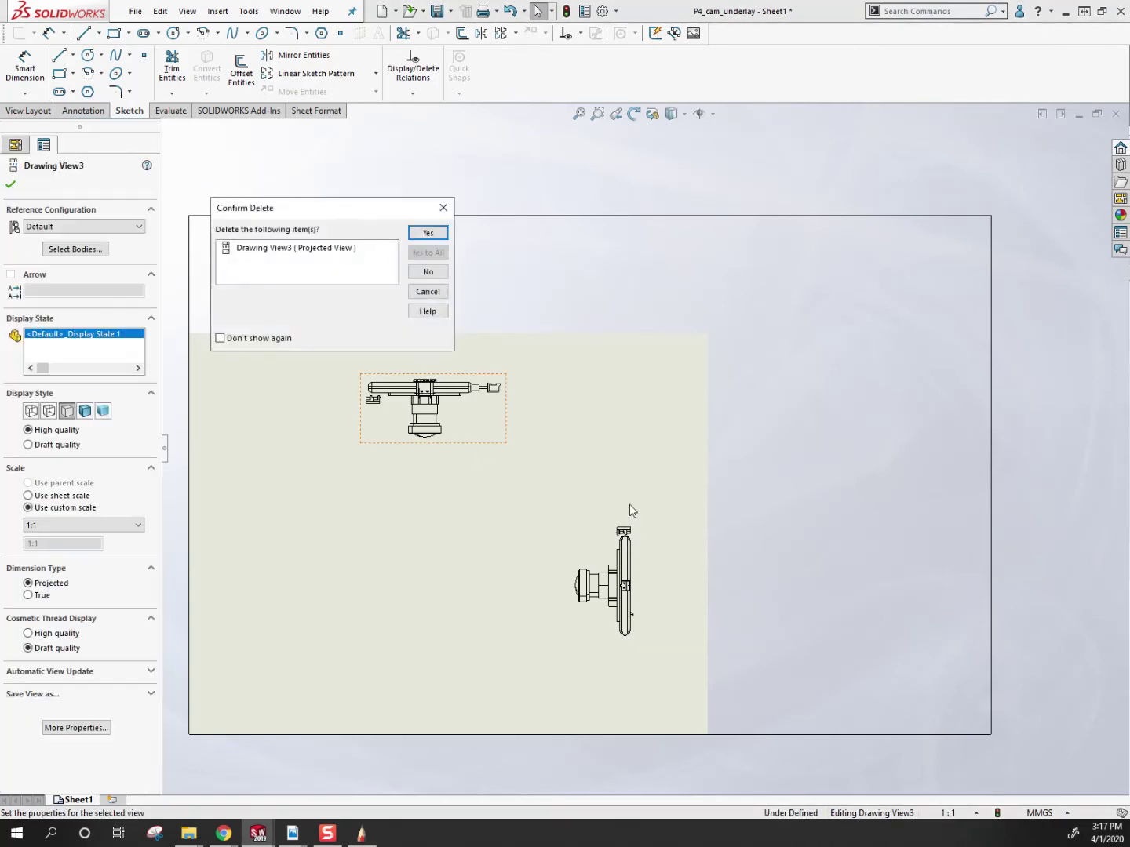
{"action": "left_click", "coordinate": [428, 232]}
{"action": "left_click", "coordinate": [638, 547]}
{"action": "key", "text": "Delete"}
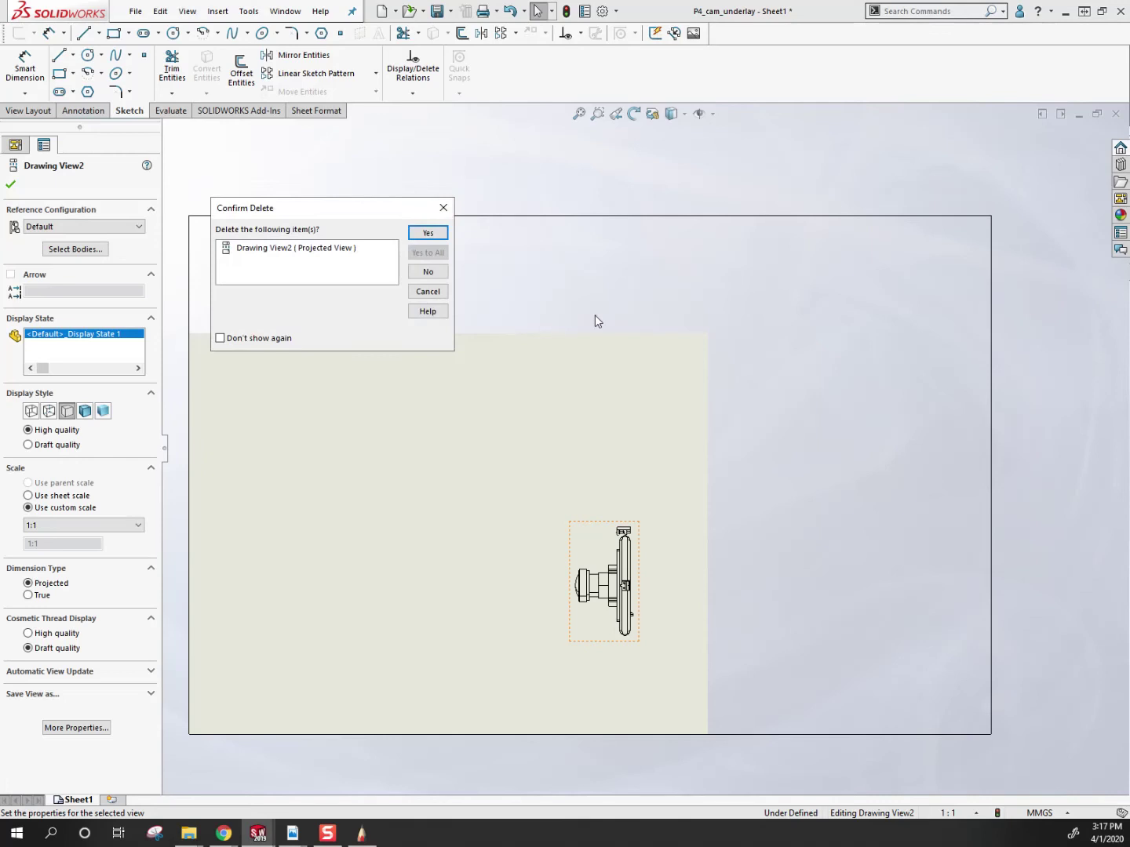
{"action": "left_click", "coordinate": [427, 232]}
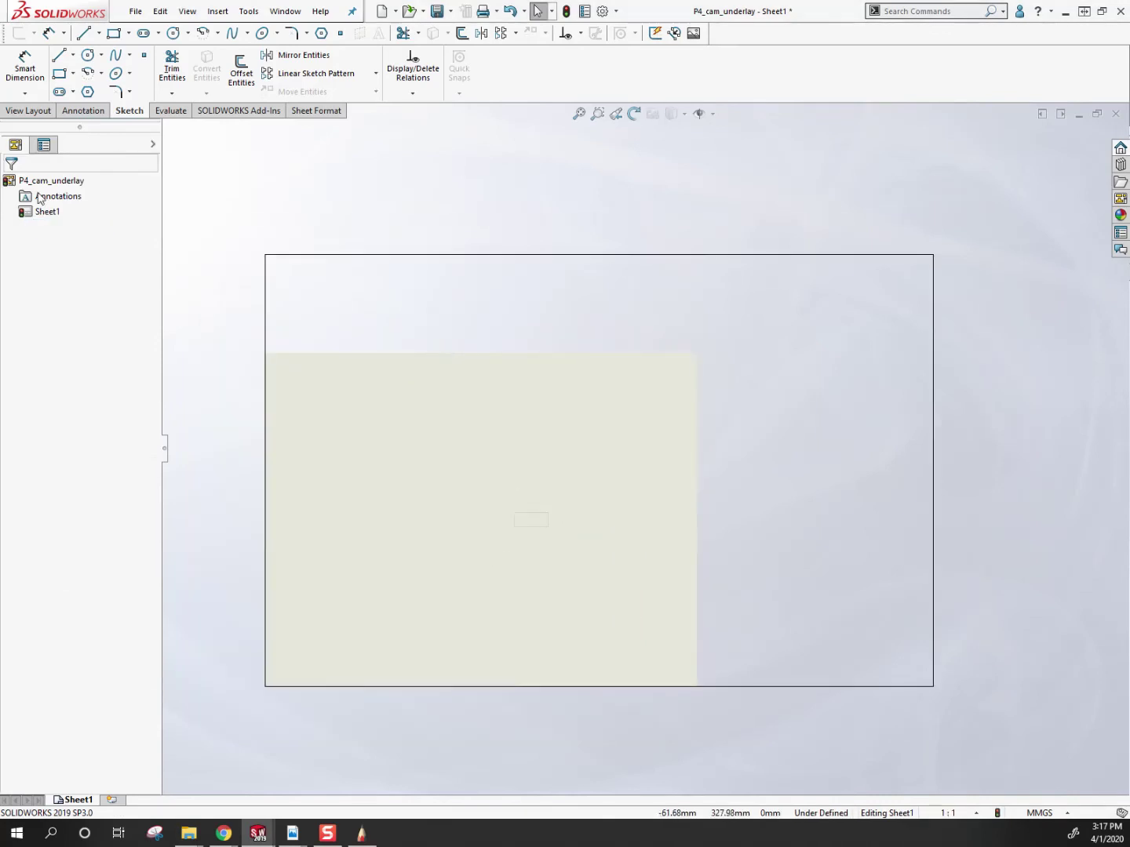
Step: Insert a left side view of the P4_cam_underlay model, lens facing right, and move it near the sheet's upper-left corner
{"action": "left_click", "coordinate": [217, 11]}
{"action": "mouse_move", "coordinate": [243, 55]}
{"action": "left_click", "coordinate": [383, 54]}
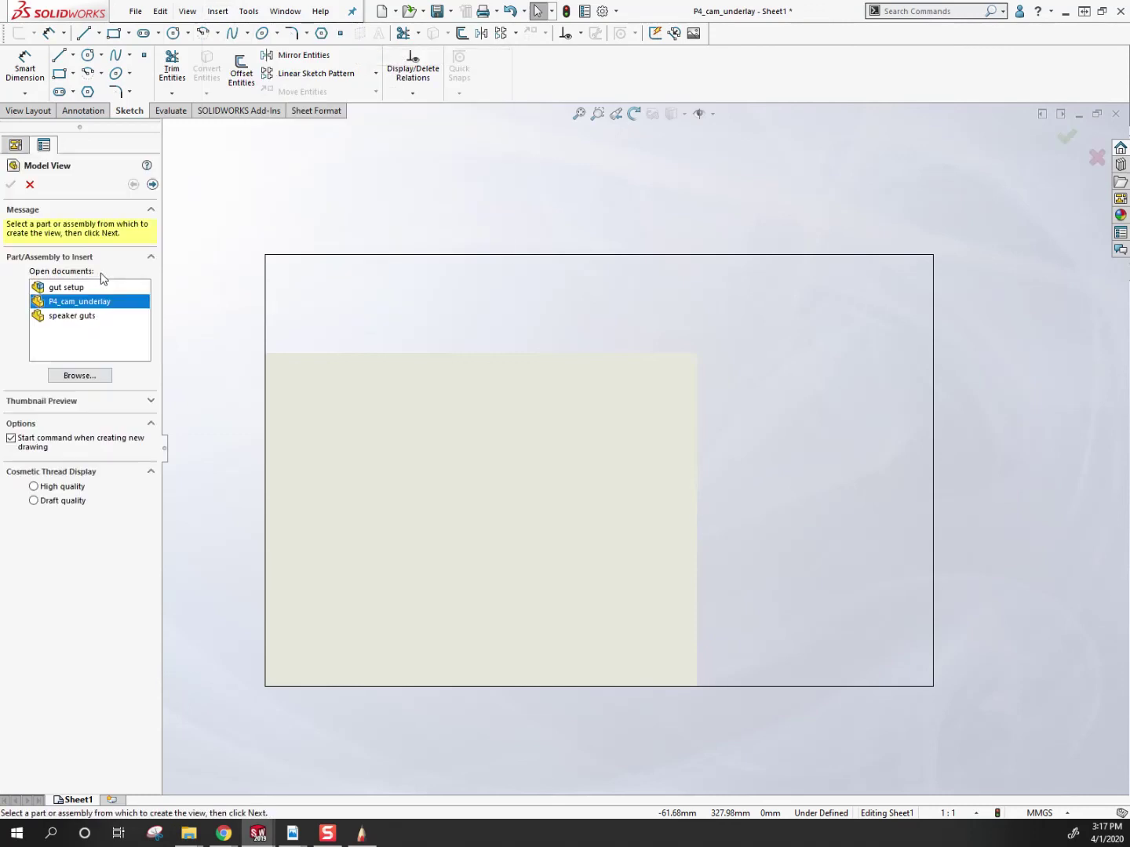
{"action": "double_click", "coordinate": [75, 306]}
{"action": "scroll", "coordinate": [154, 500], "scroll_direction": "down", "scroll_amount": 1}
{"action": "left_click", "coordinate": [60, 402]}
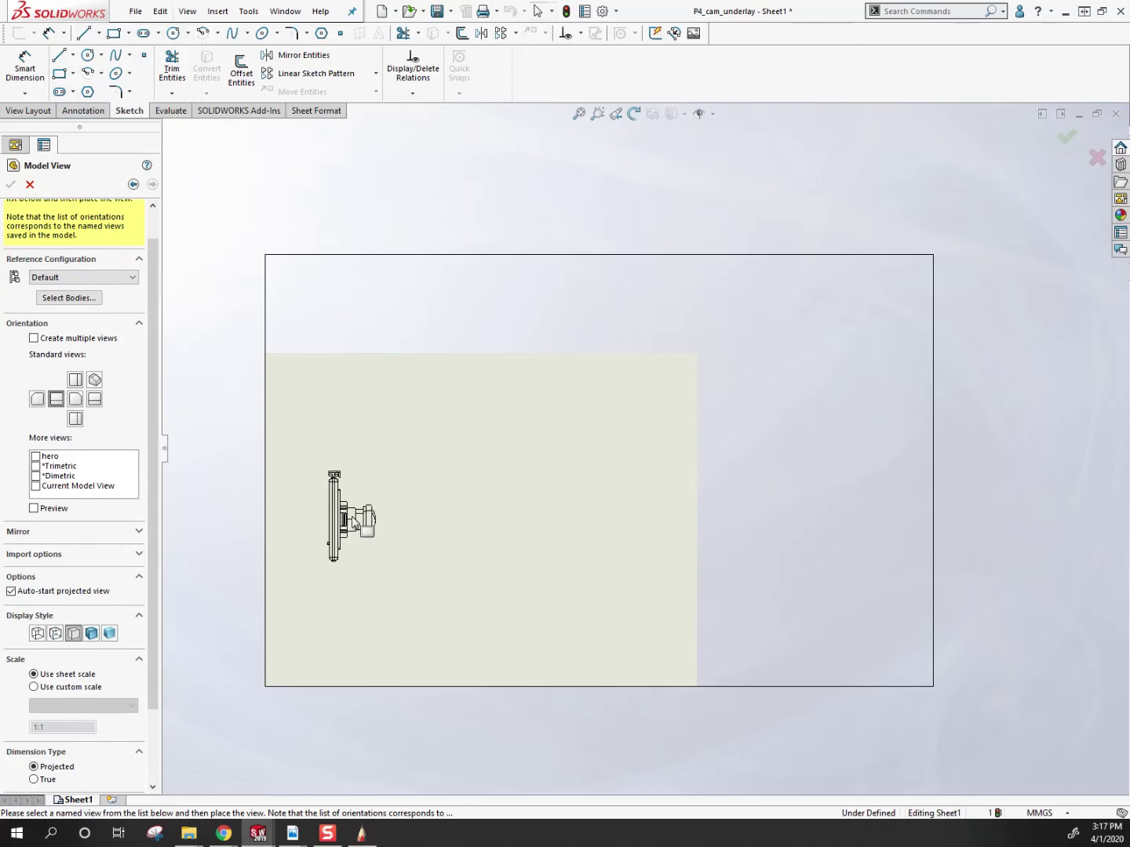
{"action": "left_click", "coordinate": [353, 522]}
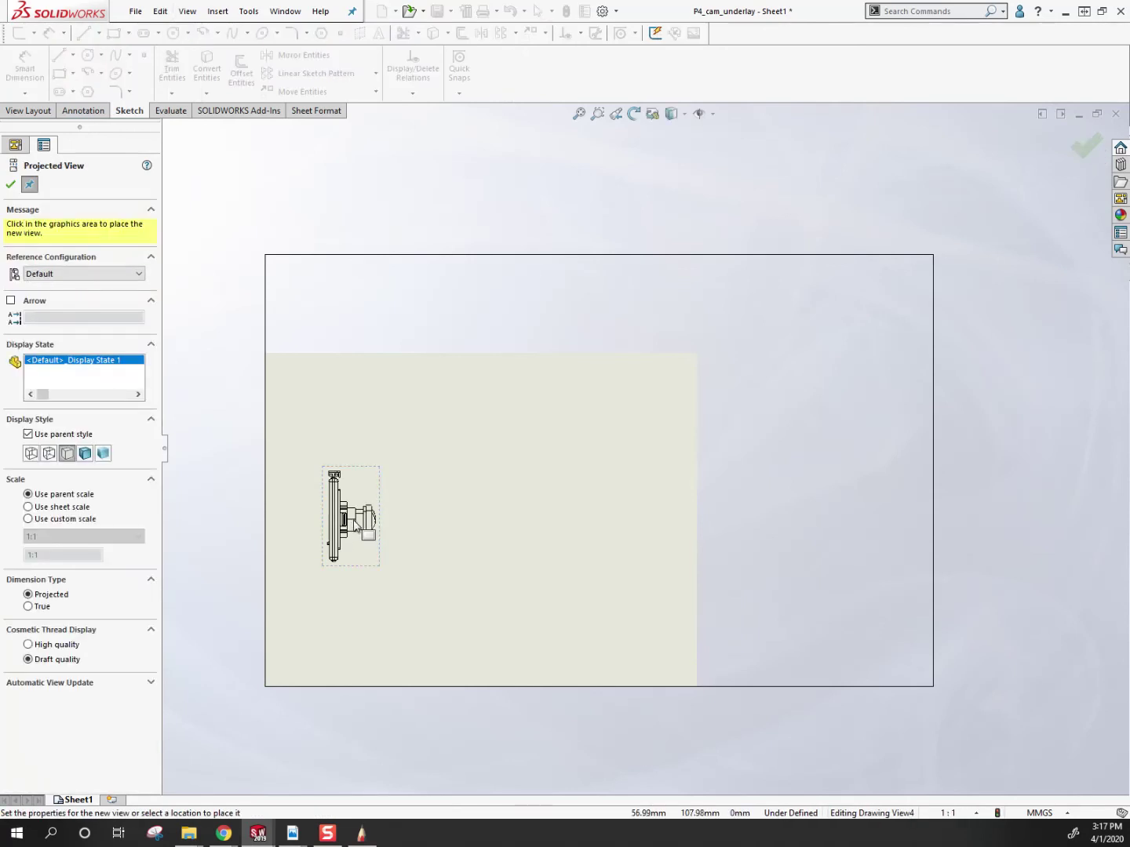
{"action": "key", "text": "Escape"}
{"action": "mouse_move", "coordinate": [373, 575]}
{"action": "left_mouse_down"}
{"action": "mouse_move", "coordinate": [365, 587]}
{"action": "mouse_move", "coordinate": [354, 468]}
{"action": "mouse_move", "coordinate": [350, 477]}
{"action": "left_mouse_up"}
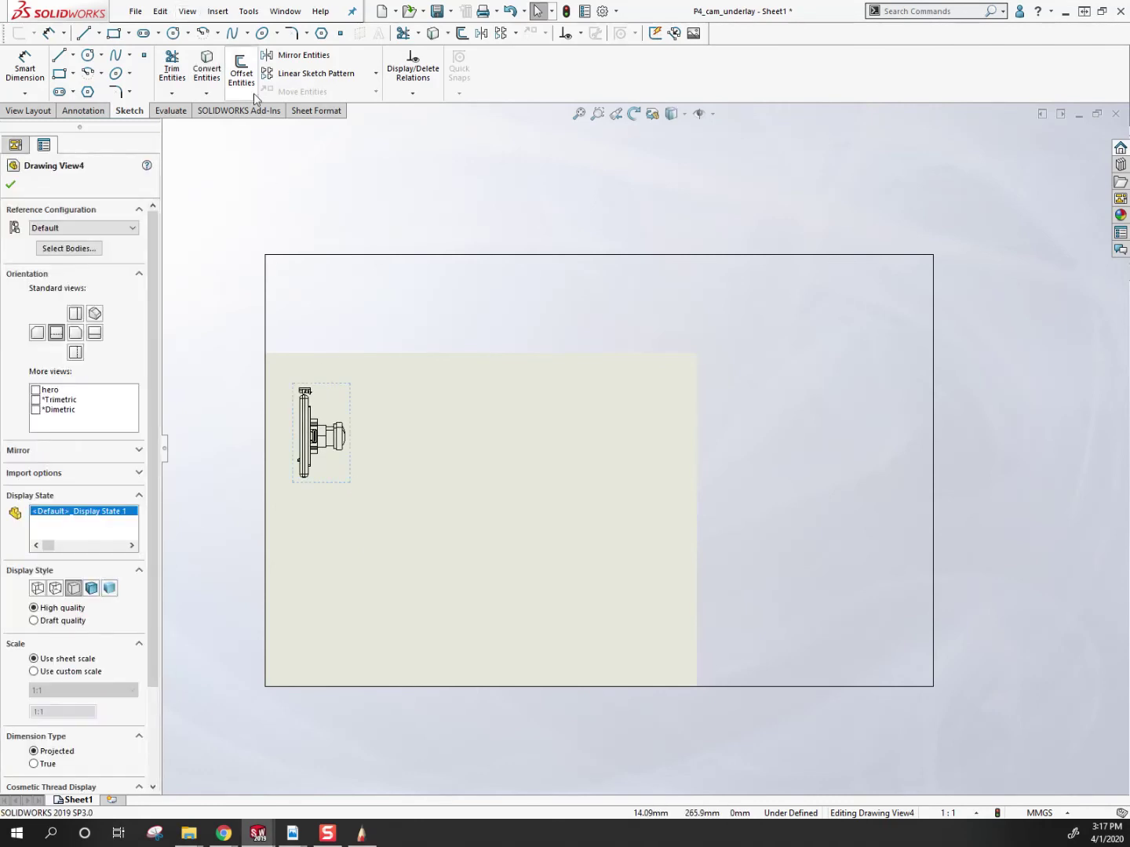
Step: Project a front view from the side view and place it directly to its right
{"action": "left_click", "coordinate": [212, 14]}
{"action": "mouse_move", "coordinate": [244, 60]}
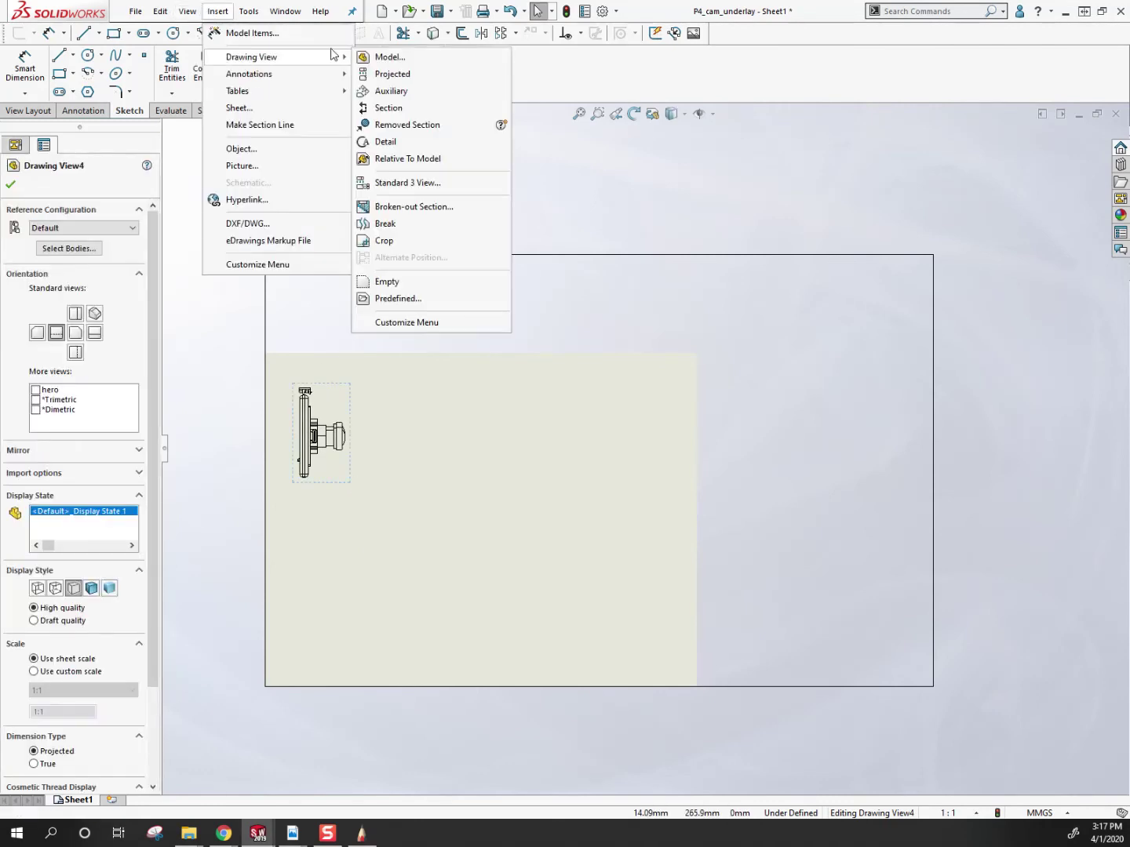
{"action": "left_click", "coordinate": [392, 76]}
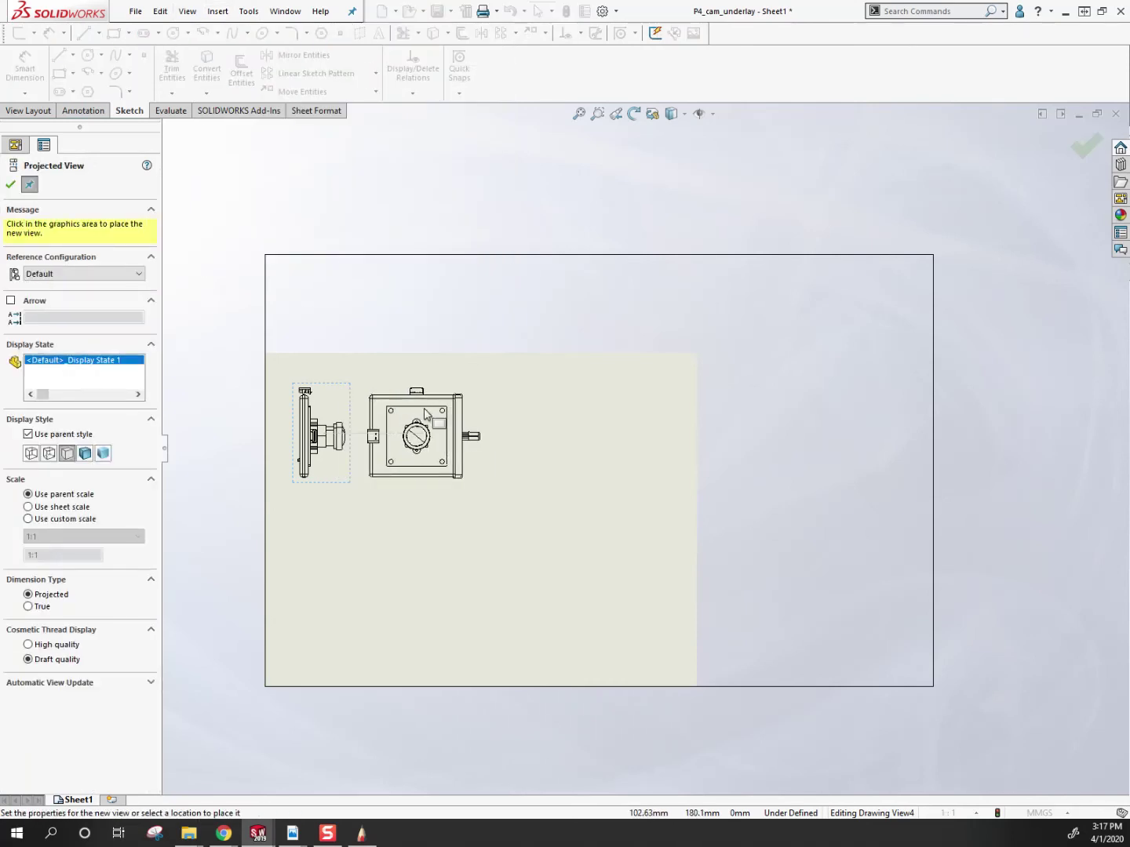
{"action": "left_click", "coordinate": [425, 414]}
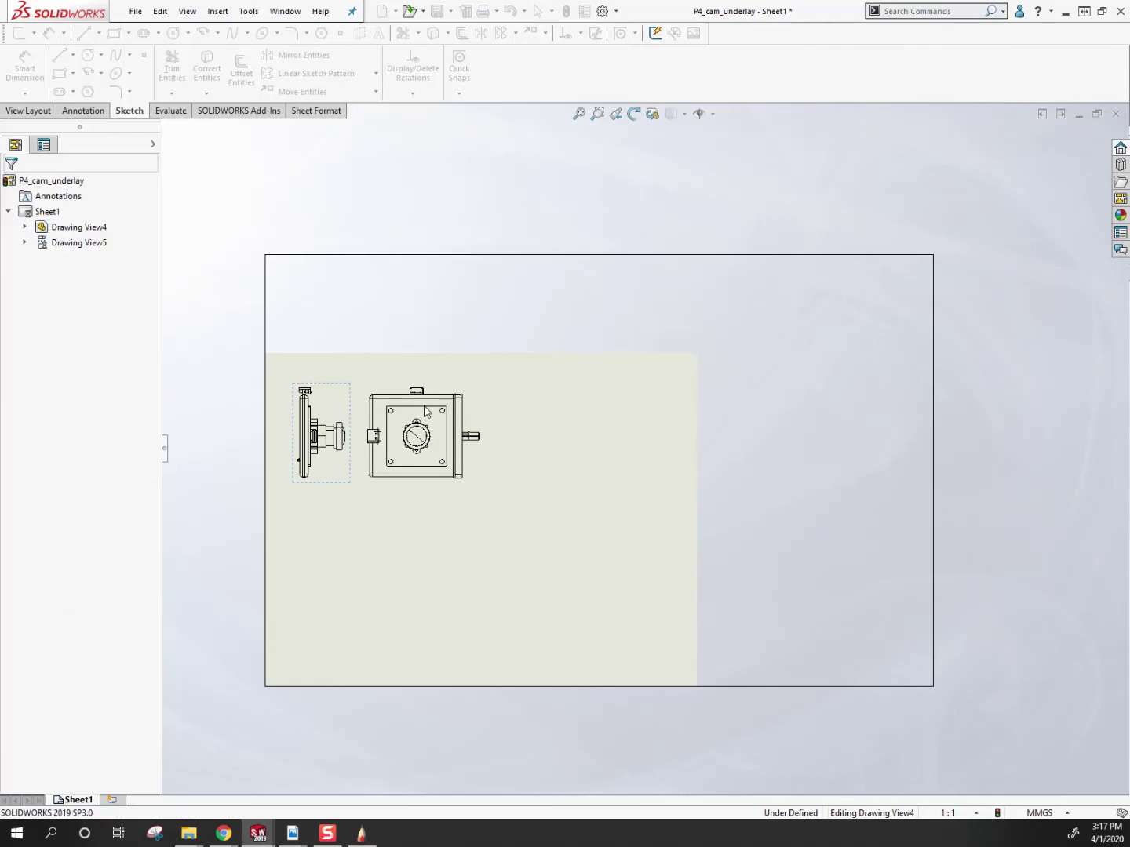
Step: Insert the hero view of the P4_cam_underlay model in the lower-right area of the sheet
{"action": "left_click", "coordinate": [218, 10]}
{"action": "mouse_move", "coordinate": [244, 56]}
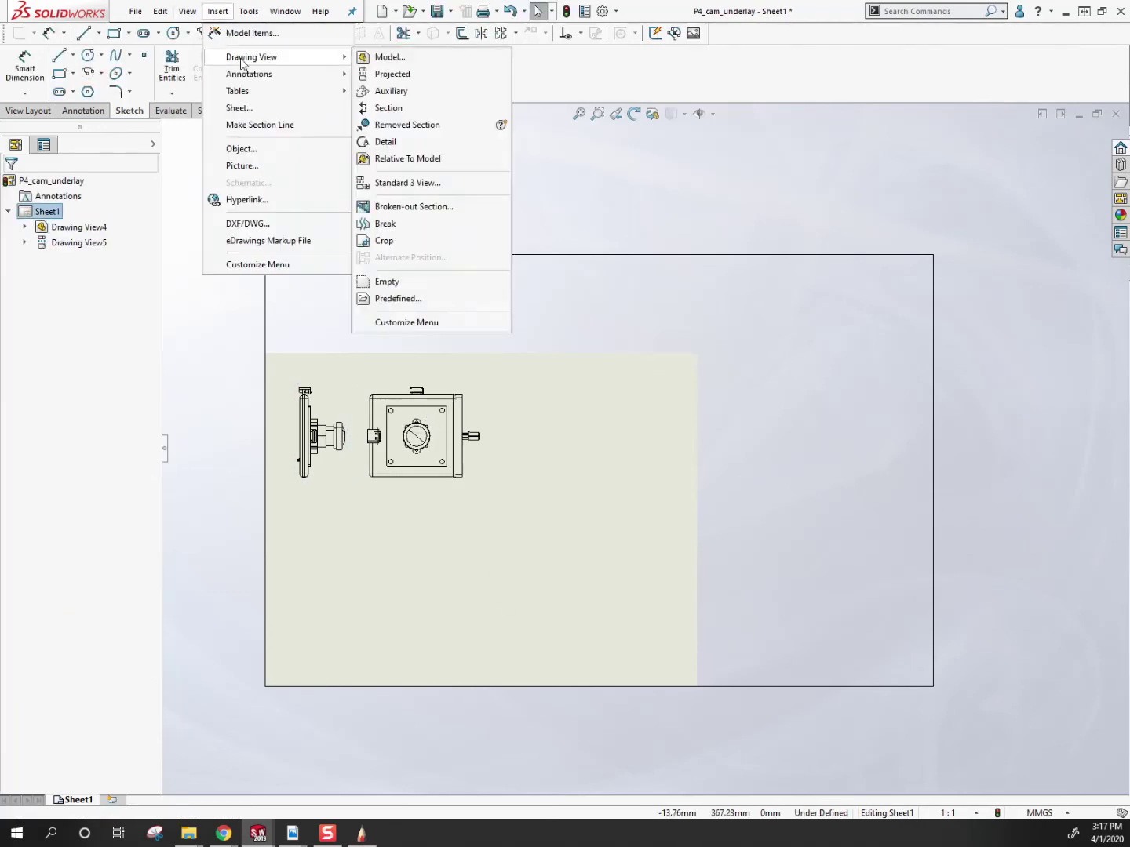
{"action": "left_click", "coordinate": [387, 63]}
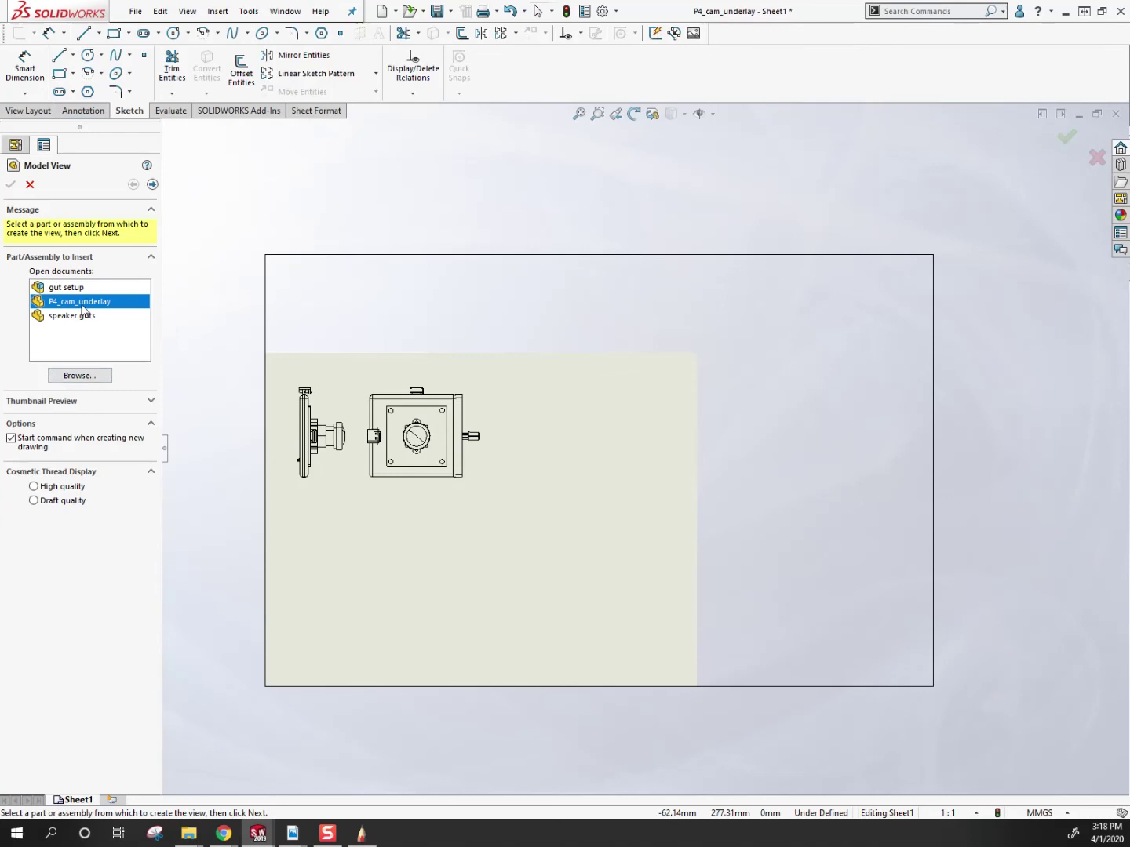
{"action": "double_click", "coordinate": [82, 308]}
{"action": "scroll", "coordinate": [38, 385], "scroll_direction": "down", "scroll_amount": 1}
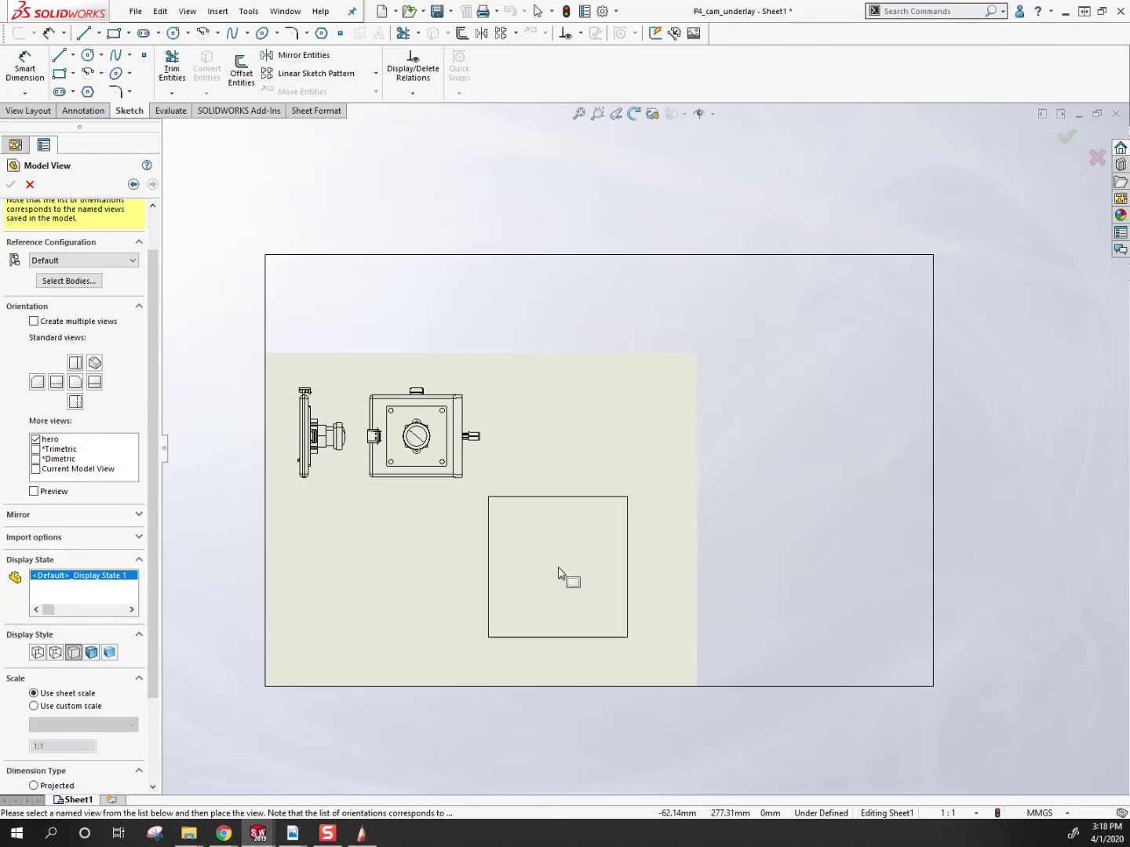
{"action": "left_click", "coordinate": [558, 575]}
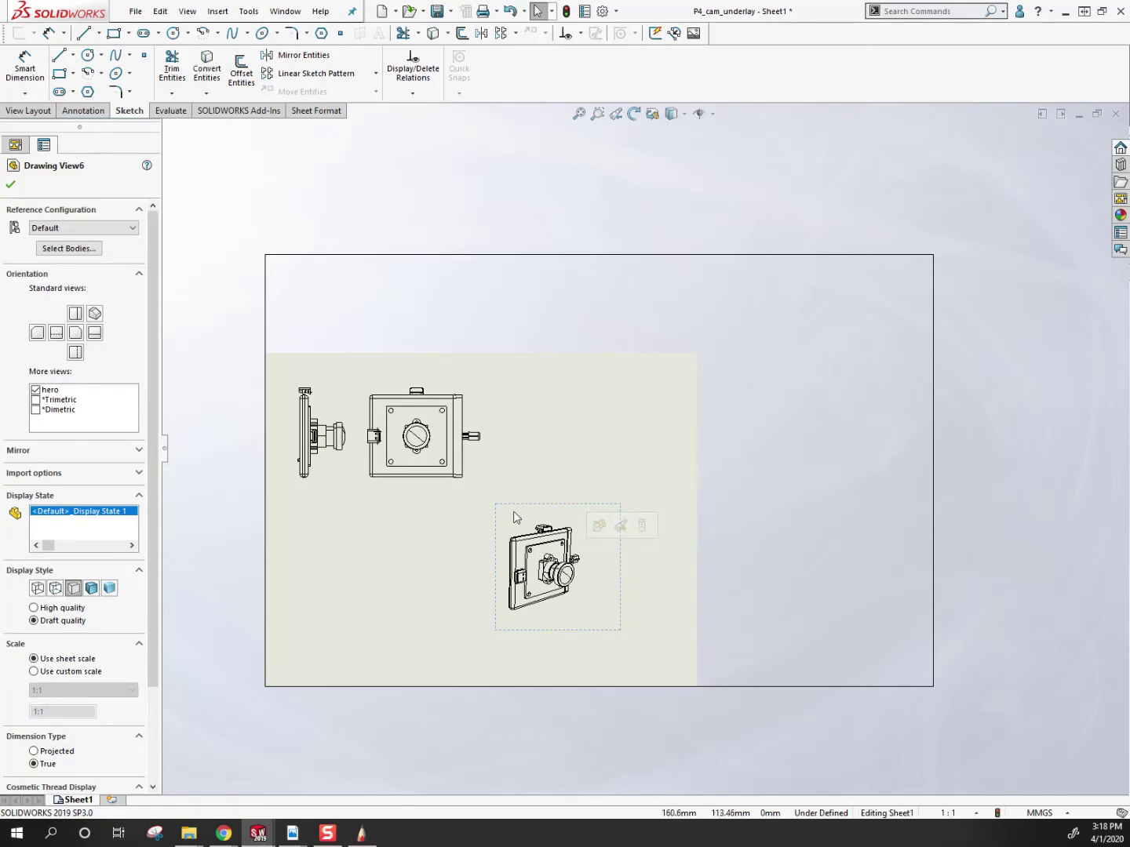
Step: Set the hero view to high quality with a user-defined scale of 2:1 and reposition it on the sheet
{"action": "left_click", "coordinate": [83, 607]}
{"action": "left_click", "coordinate": [45, 690]}
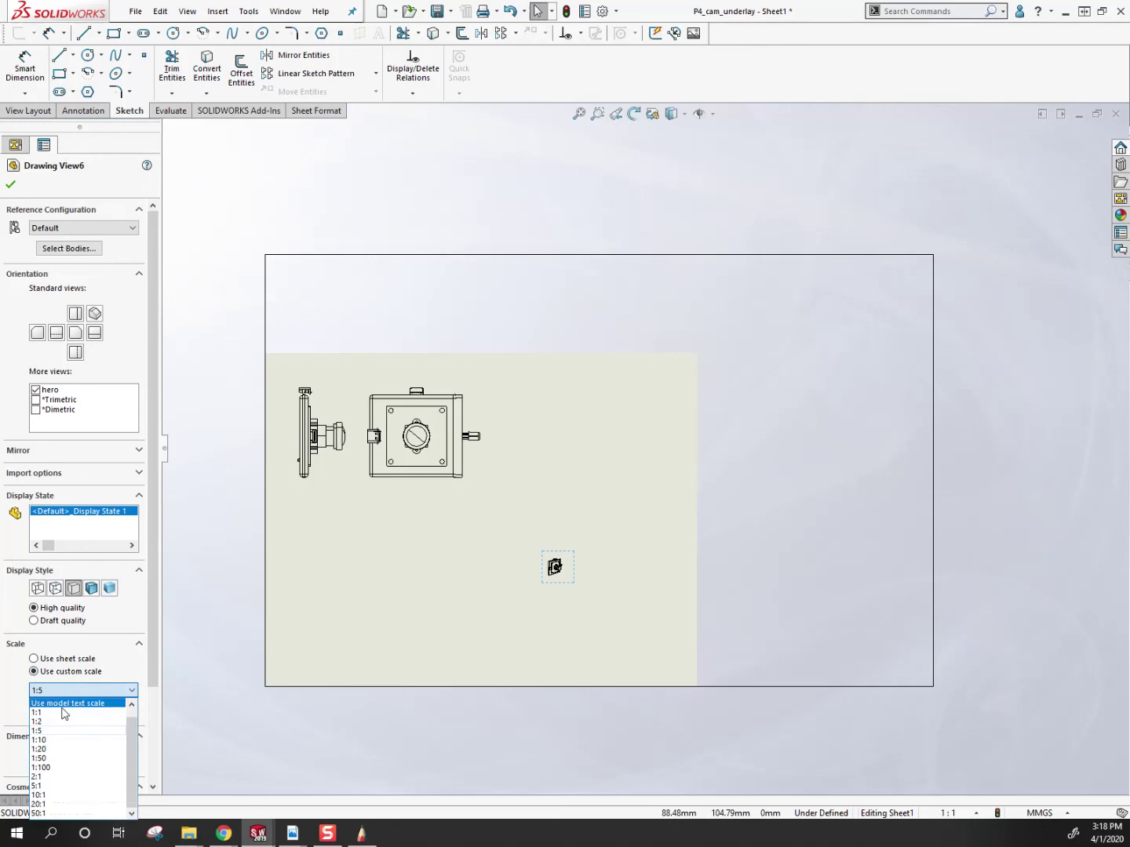
{"action": "scroll", "coordinate": [50, 710], "scroll_direction": "up", "scroll_amount": 1}
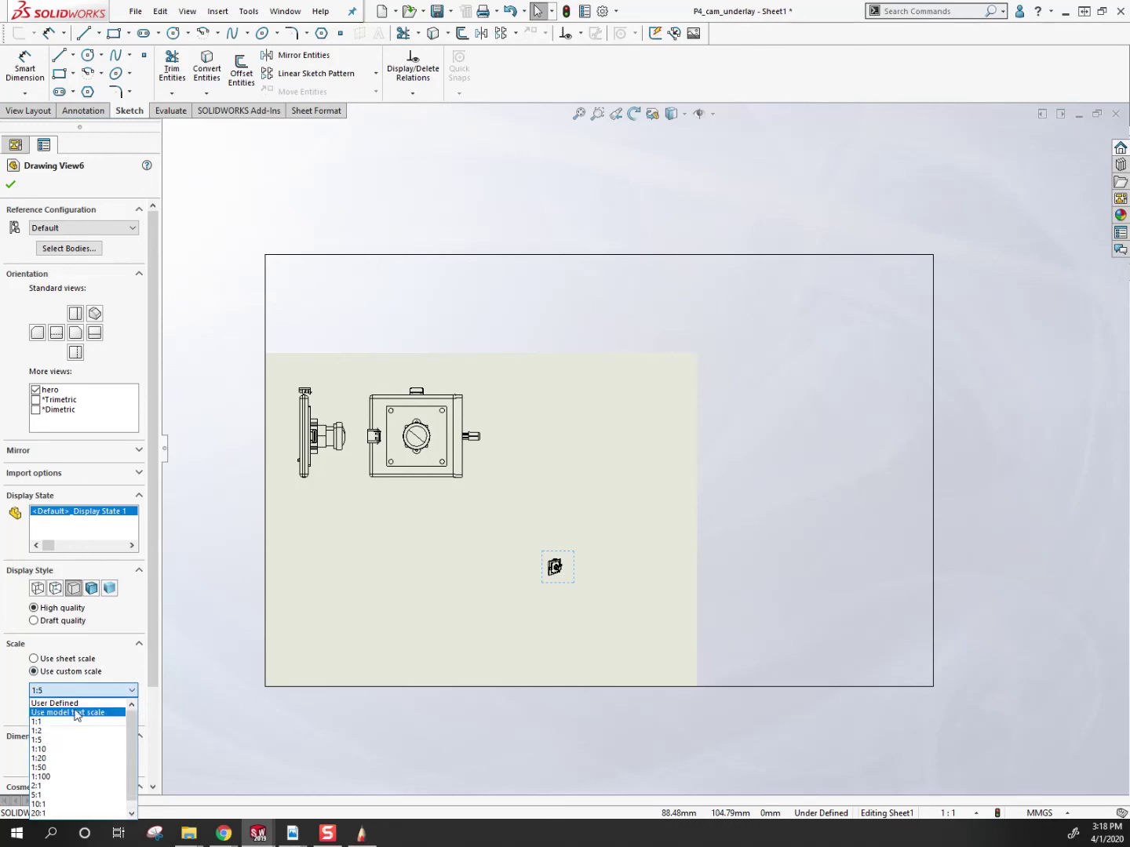
{"action": "scroll", "coordinate": [132, 723], "scroll_direction": "down", "scroll_amount": 1}
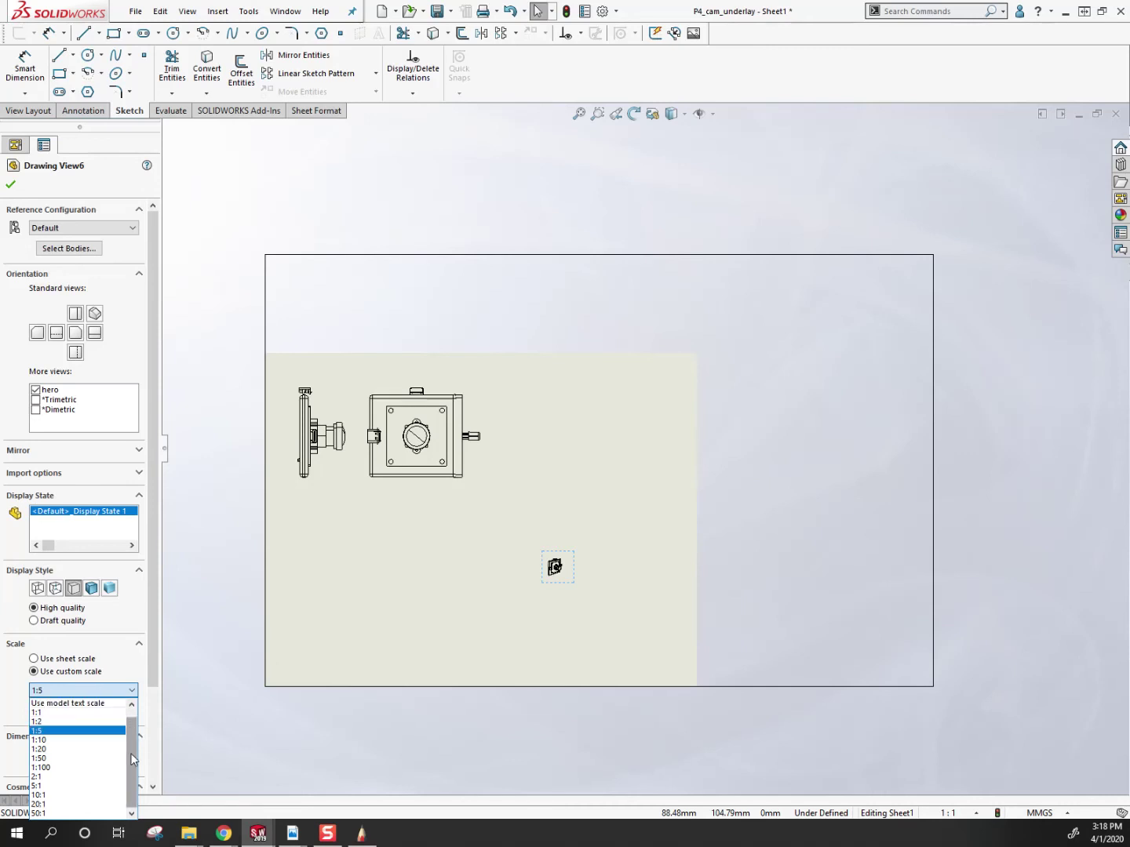
{"action": "scroll", "coordinate": [131, 759], "scroll_direction": "up", "scroll_amount": 1}
{"action": "left_click", "coordinate": [48, 704]}
{"action": "double_click", "coordinate": [49, 713]}
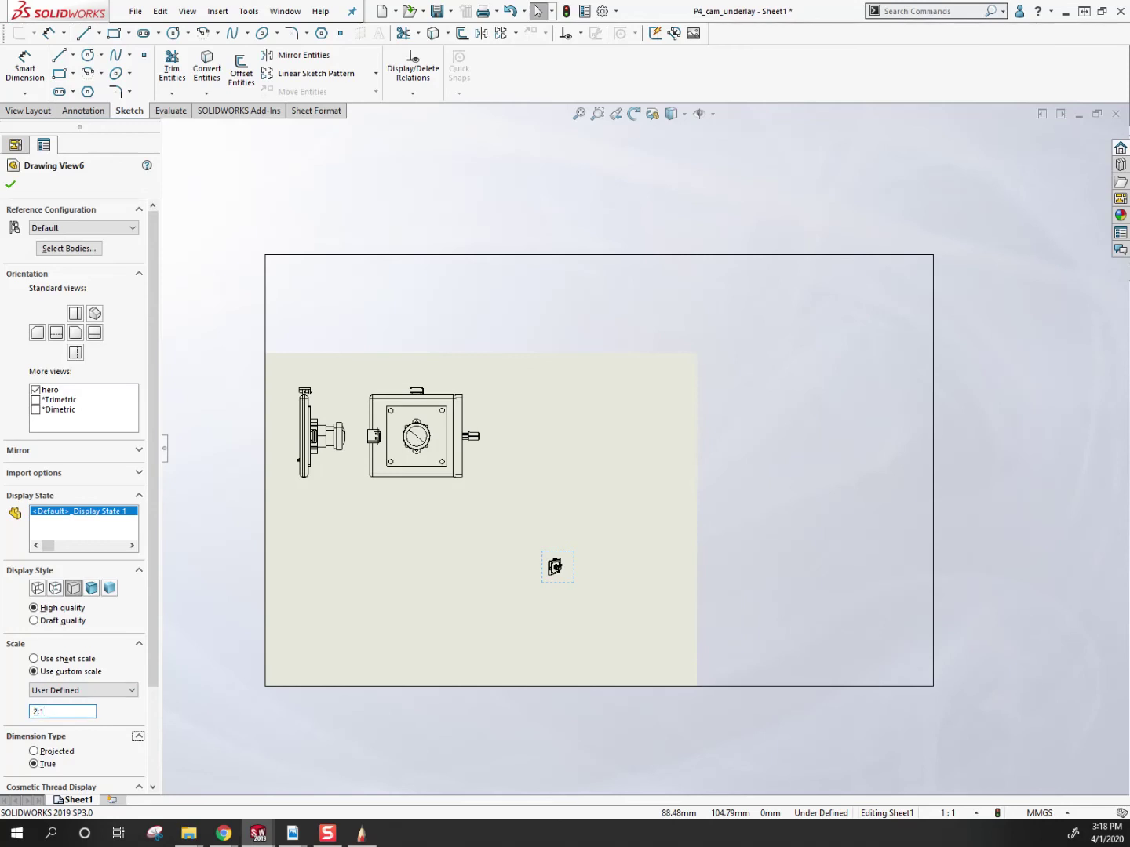
{"action": "key", "text": "Return"}
{"action": "left_click_drag", "start_coordinate": [567, 441], "coordinate": [539, 439]}
{"action": "left_click", "coordinate": [11, 186]}
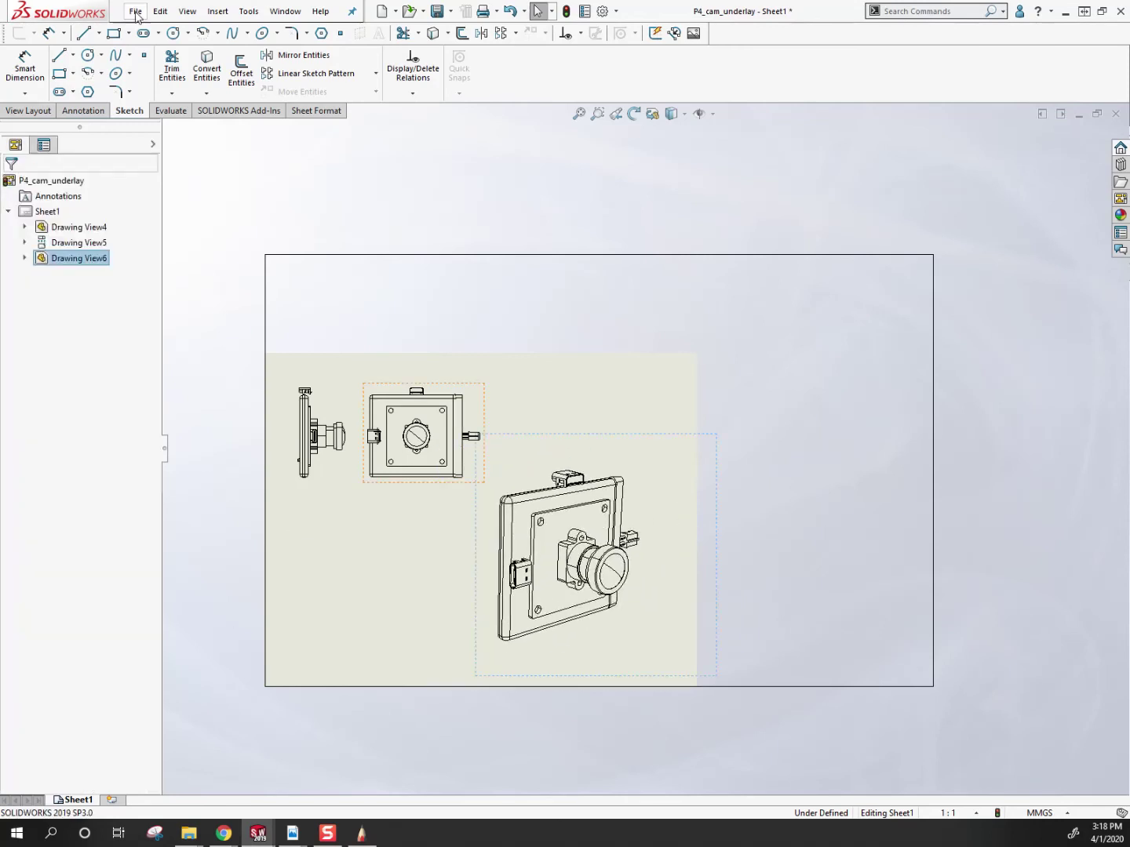
Step: Prepare to save the drawing as a JPEG, setting the print capture resolution to 300 DPI
{"action": "left_click", "coordinate": [135, 11]}
{"action": "left_click", "coordinate": [152, 121]}
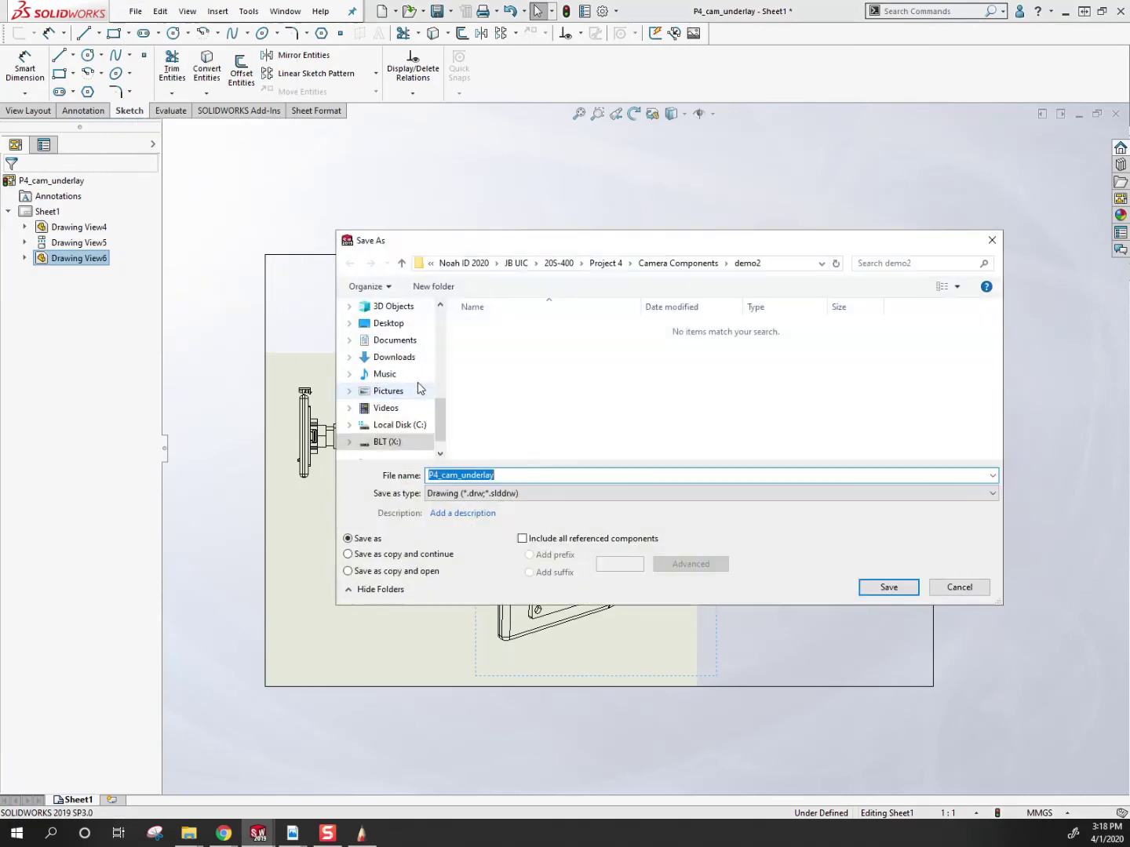
{"action": "left_click", "coordinate": [469, 493]}
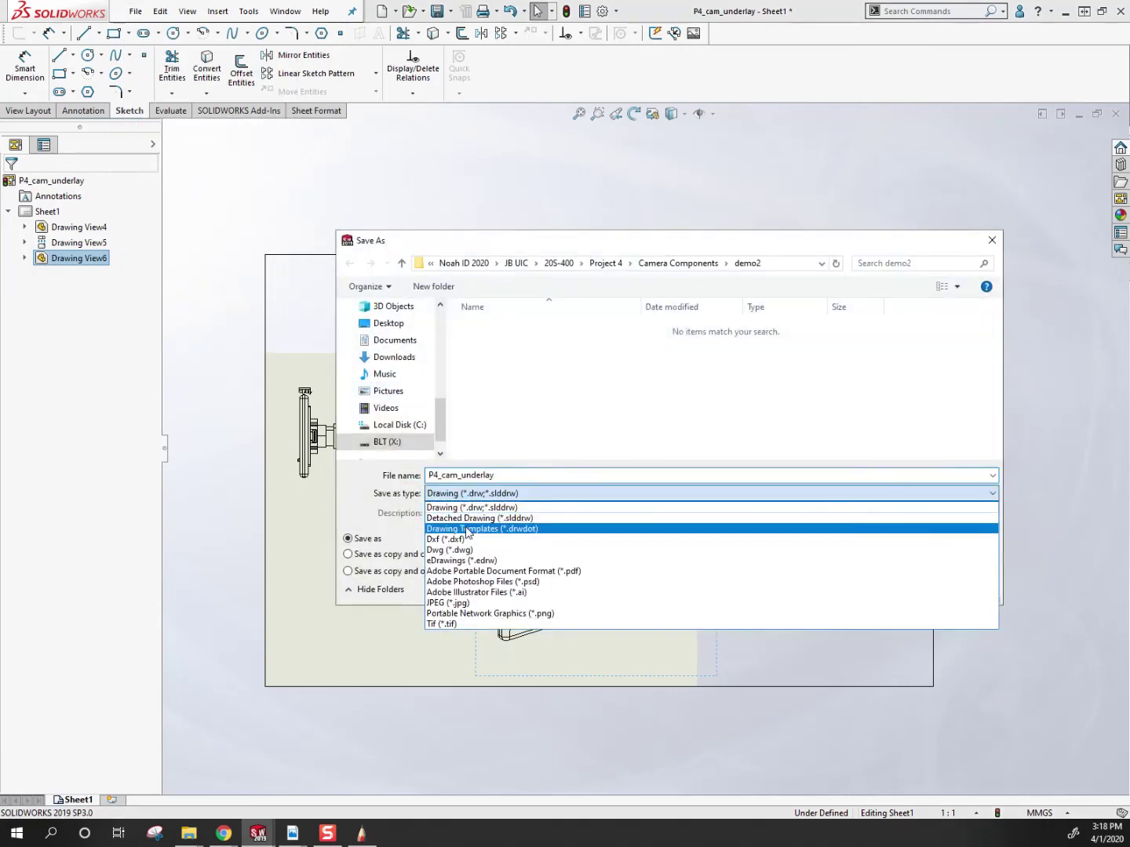
{"action": "left_click", "coordinate": [452, 603]}
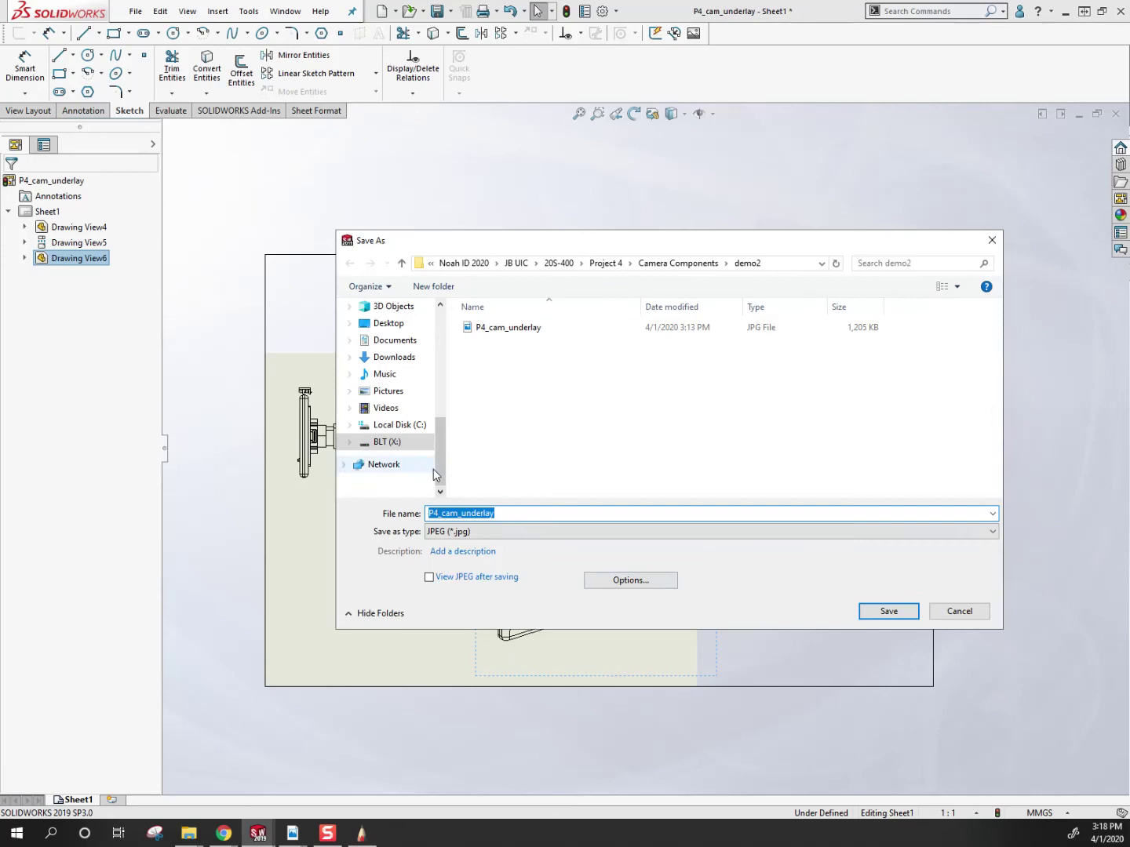
{"action": "left_click", "coordinate": [611, 582]}
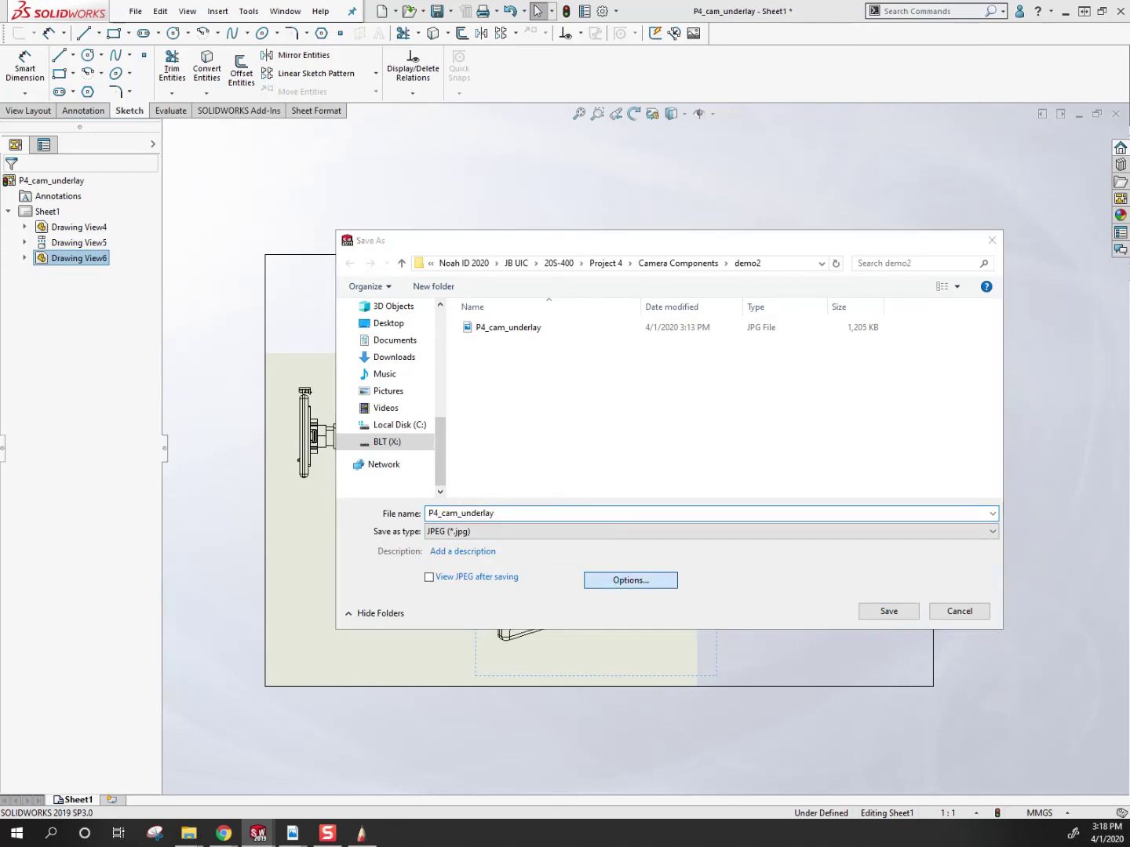
{"action": "left_click_drag", "start_coordinate": [455, 172], "coordinate": [600, 139]}
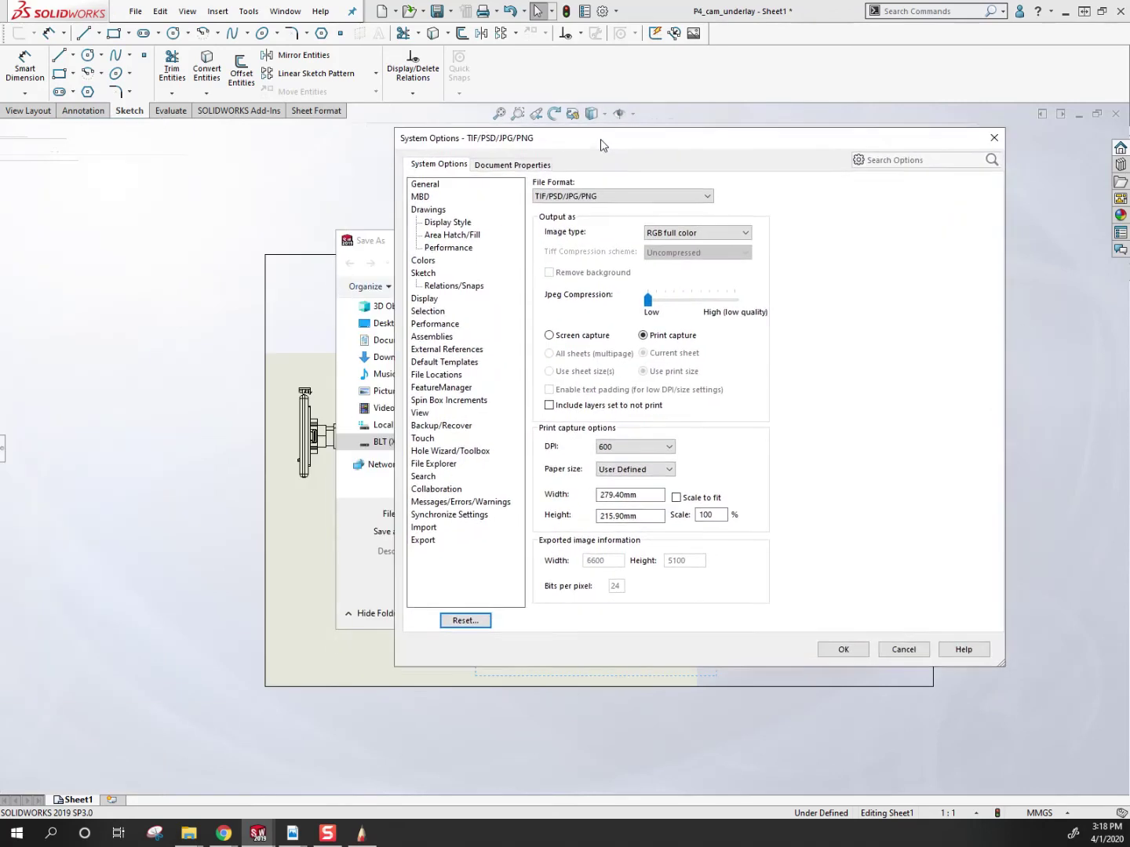
{"action": "left_click", "coordinate": [656, 447]}
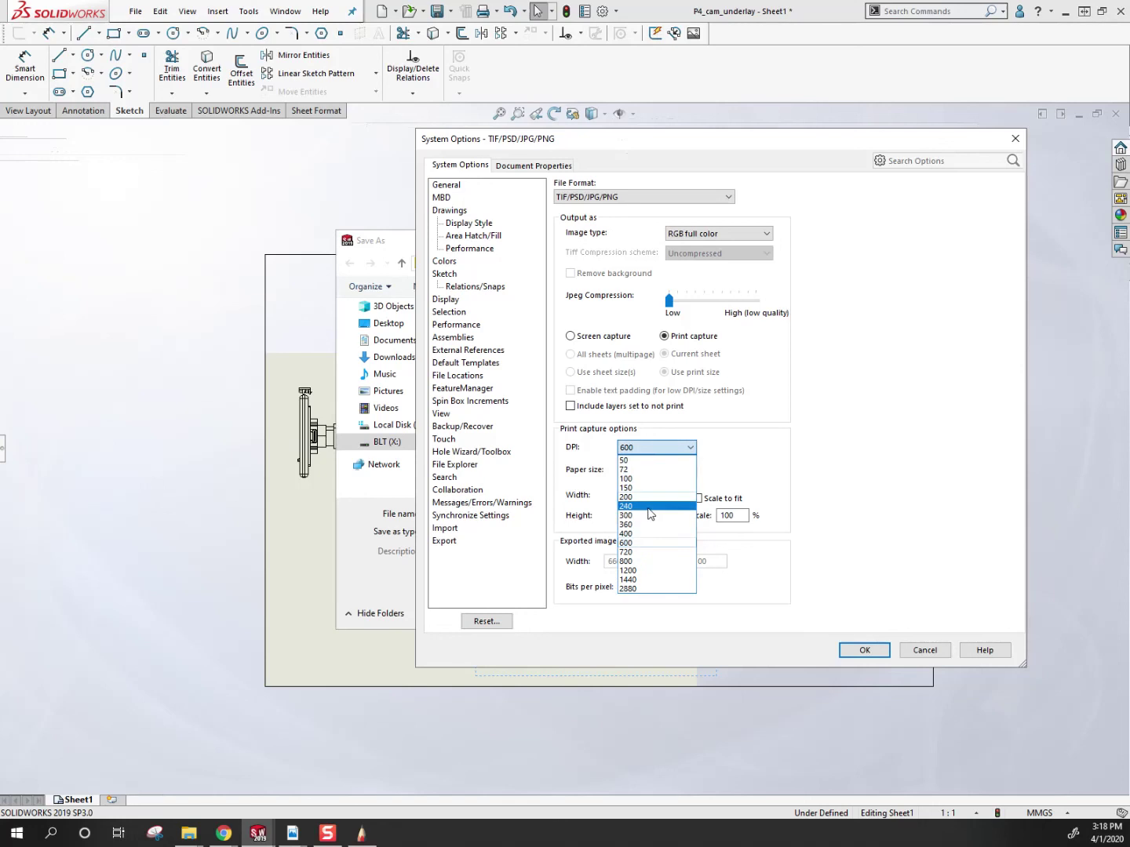
{"action": "left_click", "coordinate": [634, 516]}
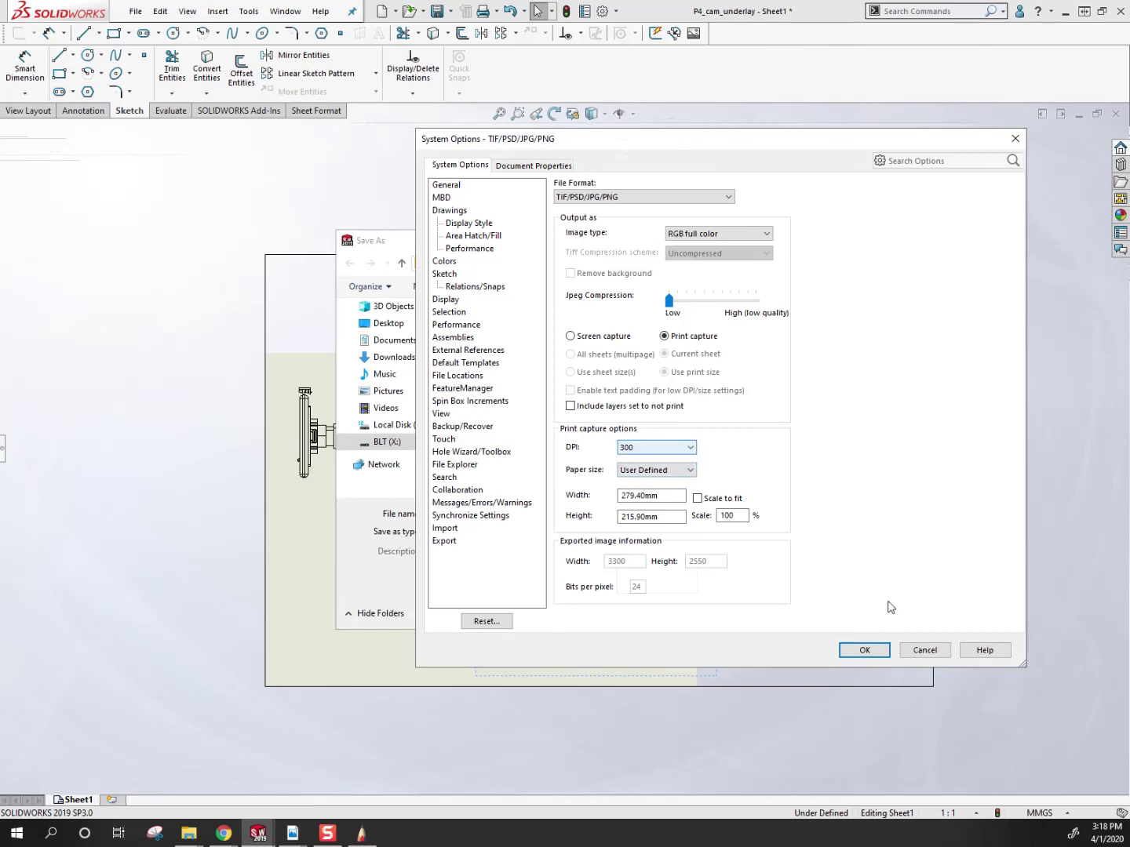
{"action": "left_click", "coordinate": [864, 650]}
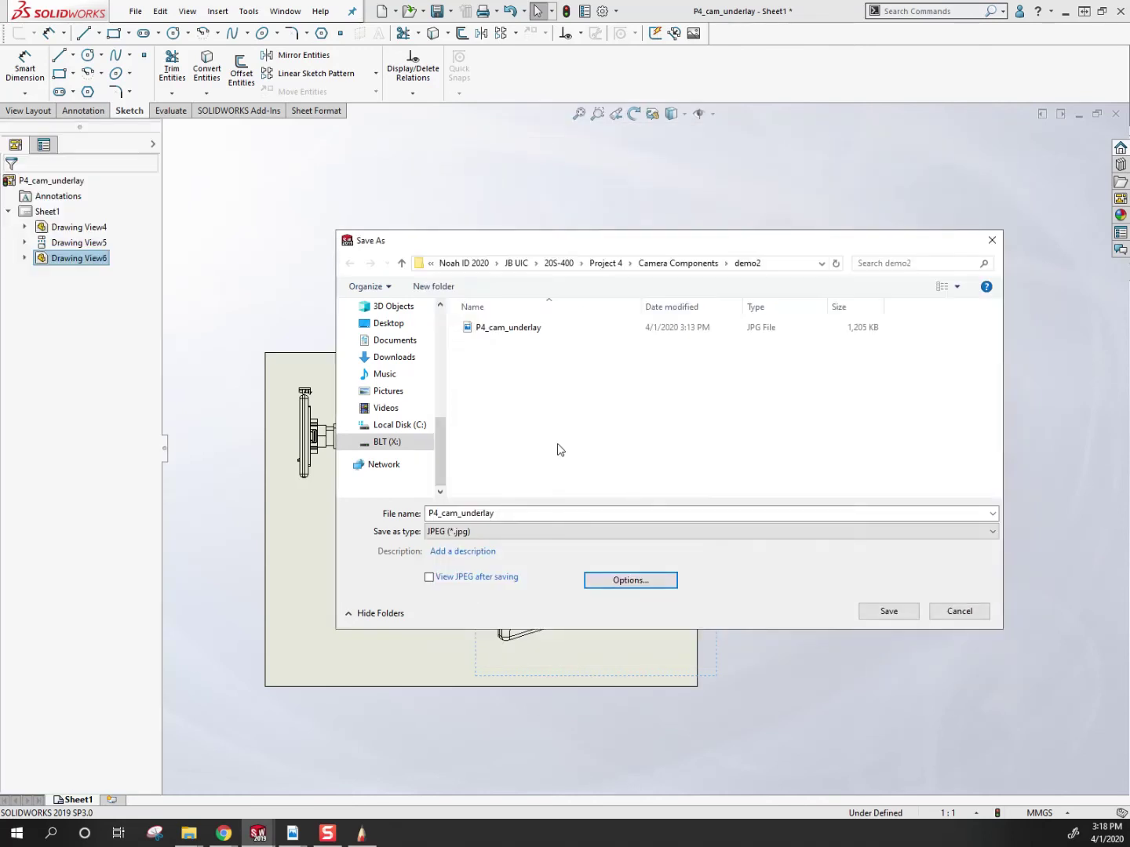
Step: Name the JPEG export P4_cam_underlay2 and save it in the demo2 folder
{"action": "left_click", "coordinate": [507, 518]}
{"action": "left_click", "coordinate": [507, 518]}
{"action": "type", "text": "2"}
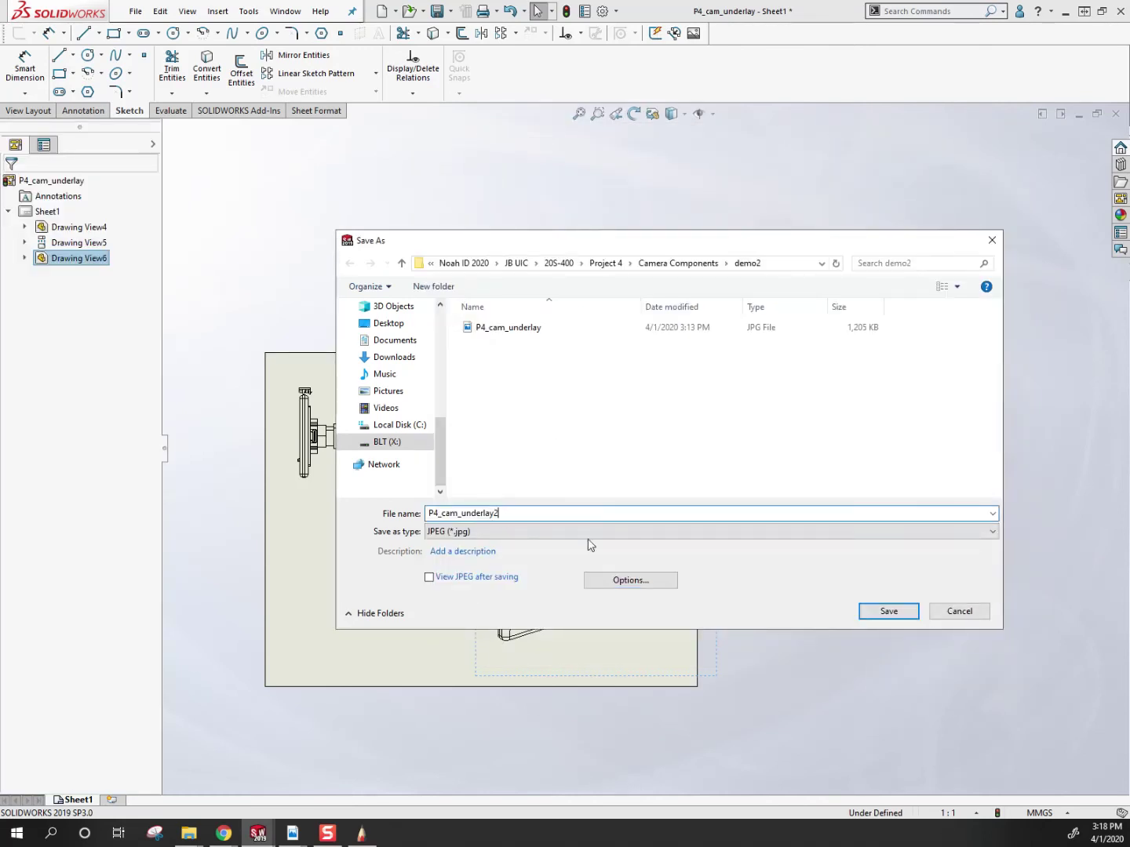
{"action": "left_click", "coordinate": [889, 612]}
Step: Switch to the demo2 folder window and open the P4_cam_underlay2 image in SketchBook Pro 7
{"action": "mouse_move", "coordinate": [190, 833]}
{"action": "mouse_move", "coordinate": [349, 706]}
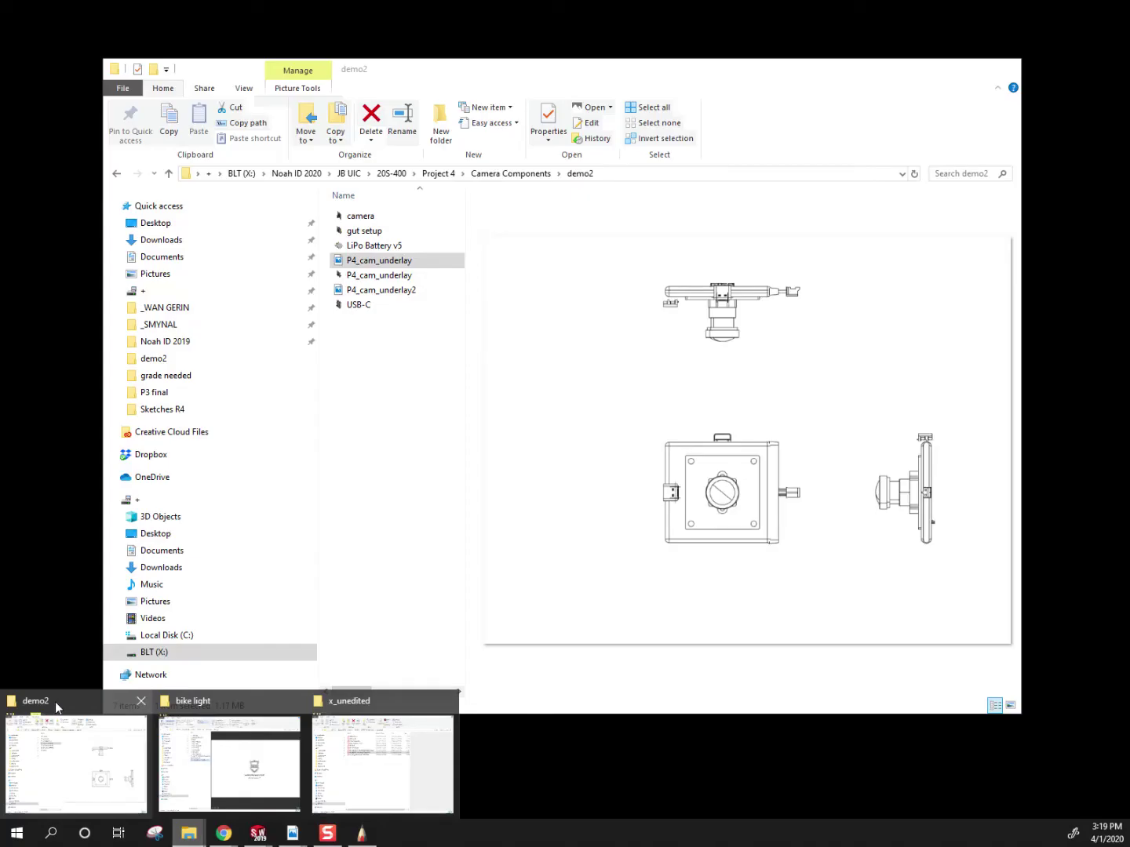
{"action": "left_click", "coordinate": [55, 701]}
{"action": "right_click", "coordinate": [381, 291]}
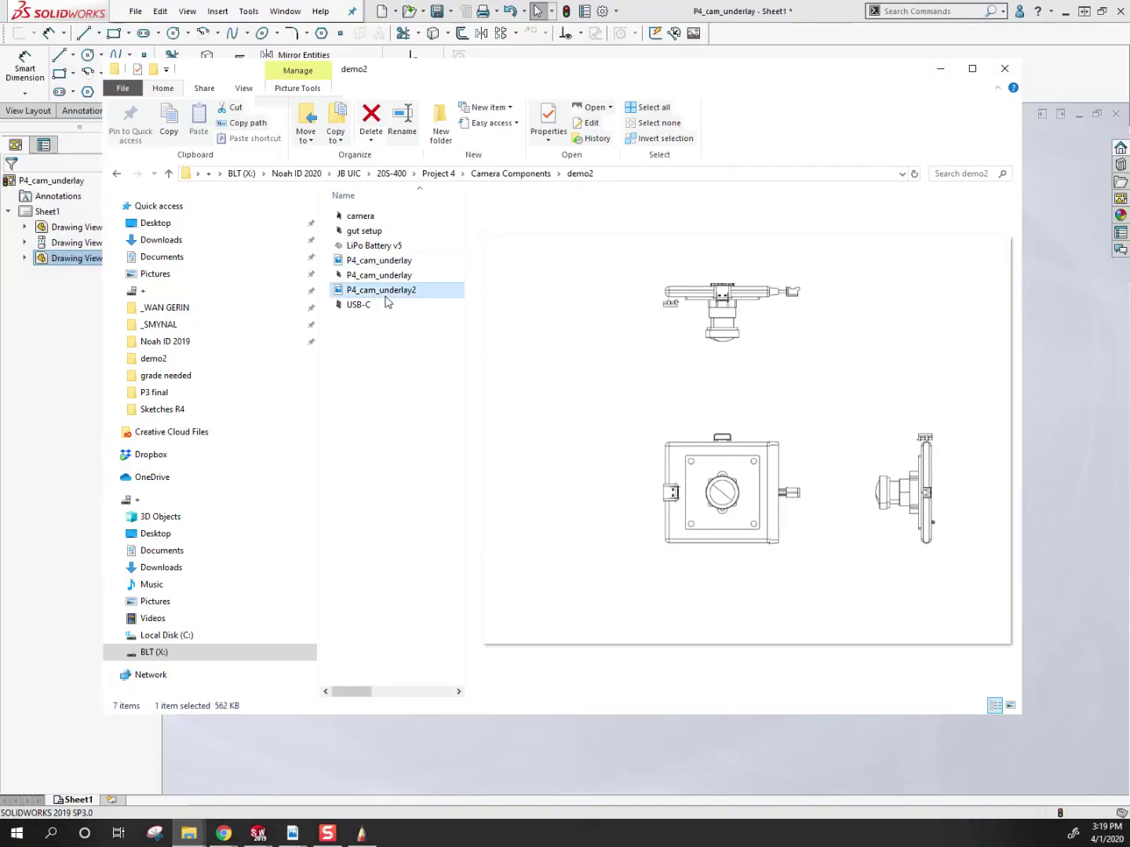
{"action": "mouse_move", "coordinate": [331, 548]}
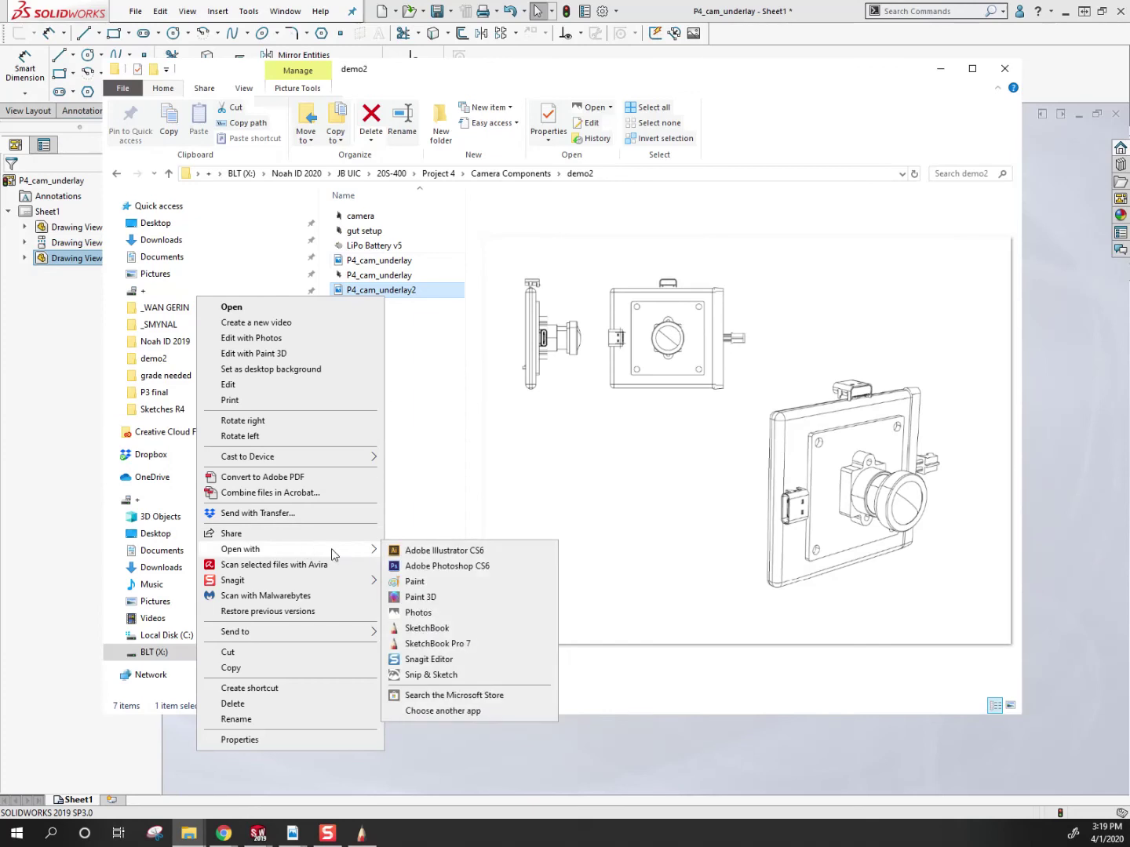
{"action": "left_click", "coordinate": [431, 643]}
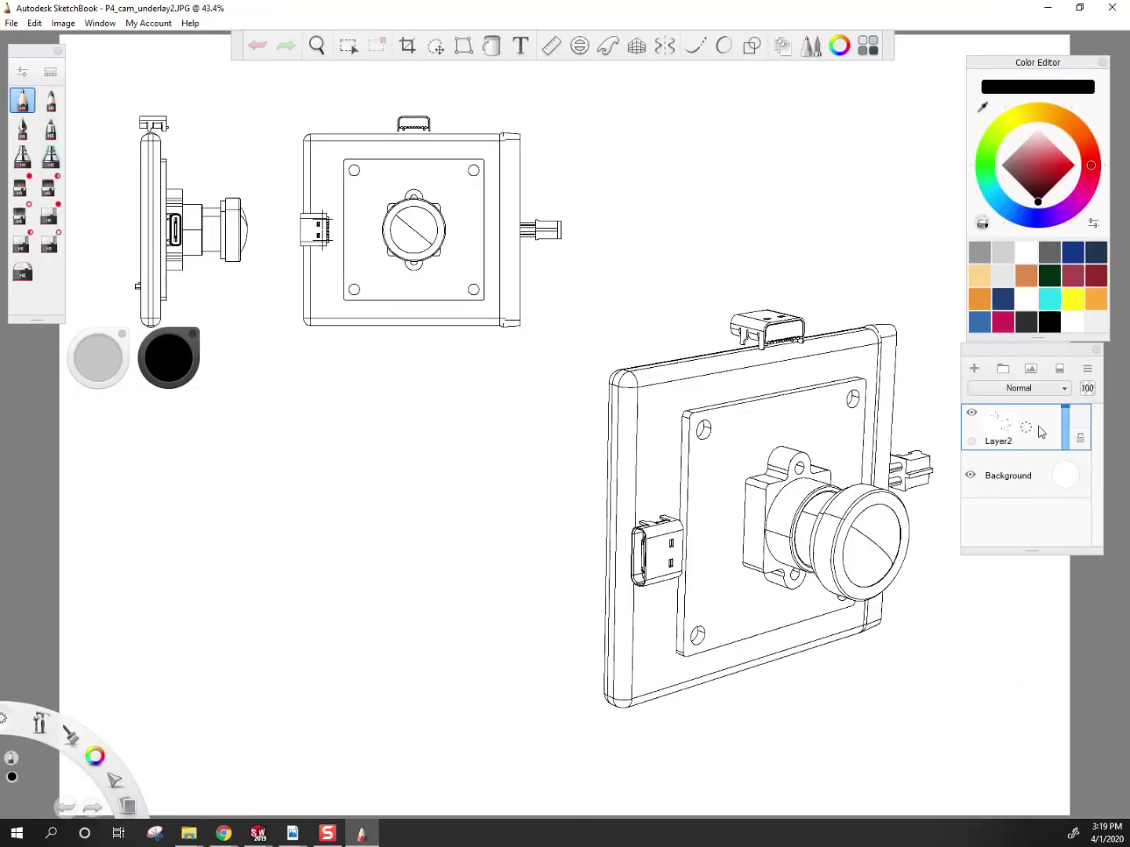
Step: Add a layer above the underlay and sketch an angular housing outline tapering to the lens around the side view, with a vertical parting line
{"action": "key", "text": "space"}
{"action": "left_click_drag", "start_coordinate": [603, 371], "coordinate": [454, 416]}
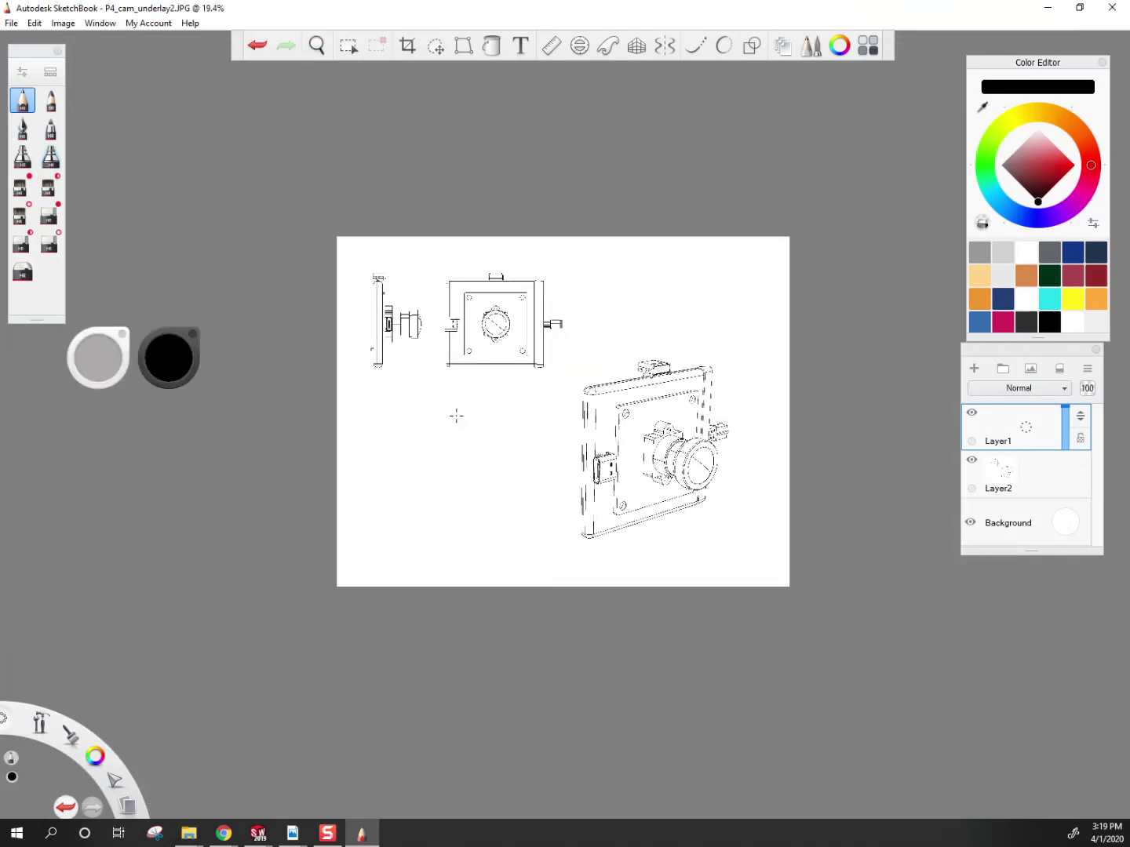
{"action": "key", "text": "space"}
{"action": "mouse_move", "coordinate": [450, 316]}
{"action": "left_mouse_down"}
{"action": "mouse_move", "coordinate": [284, 241]}
{"action": "mouse_move", "coordinate": [289, 506]}
{"action": "left_mouse_up"}
{"action": "key", "text": "ctrl+z"}
{"action": "left_click_drag", "start_coordinate": [404, 522], "coordinate": [384, 527]}
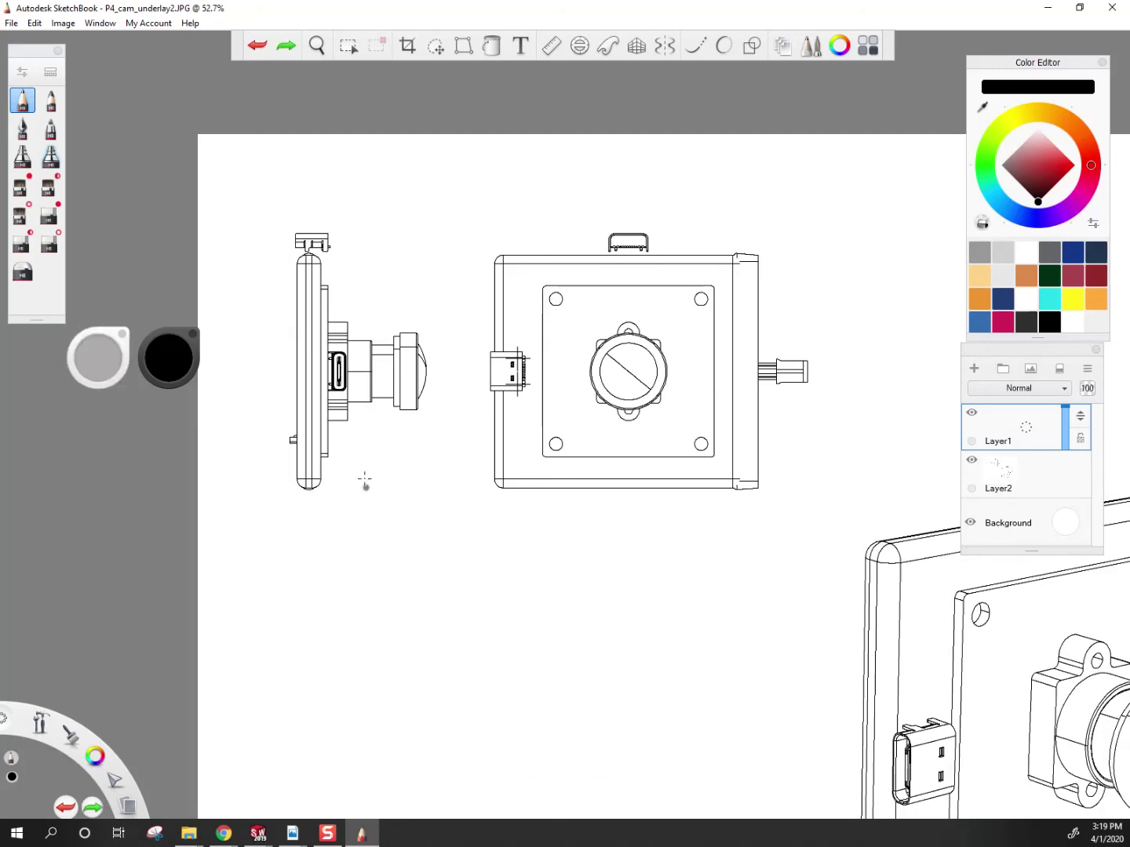
{"action": "mouse_move", "coordinate": [284, 226]}
{"action": "left_mouse_down"}
{"action": "mouse_move", "coordinate": [280, 520]}
{"action": "mouse_move", "coordinate": [364, 469]}
{"action": "mouse_move", "coordinate": [413, 337]}
{"action": "mouse_move", "coordinate": [330, 230]}
{"action": "mouse_move", "coordinate": [292, 218]}
{"action": "mouse_move", "coordinate": [334, 210]}
{"action": "left_mouse_up"}
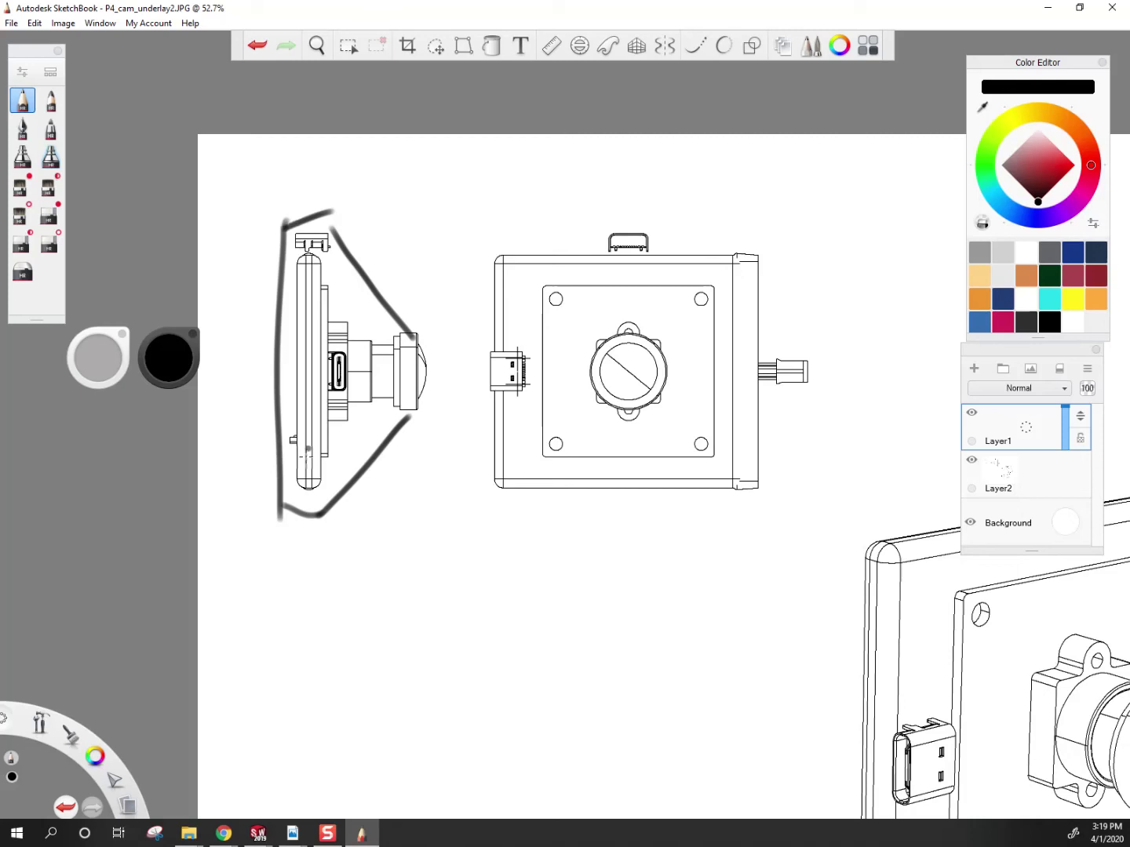
{"action": "mouse_move", "coordinate": [289, 496]}
{"action": "left_mouse_down"}
{"action": "mouse_move", "coordinate": [276, 491]}
{"action": "mouse_move", "coordinate": [280, 229]}
{"action": "mouse_move", "coordinate": [264, 542]}
{"action": "left_mouse_up"}
{"action": "mouse_move", "coordinate": [279, 231]}
{"action": "left_mouse_down"}
{"action": "mouse_move", "coordinate": [332, 222]}
{"action": "mouse_move", "coordinate": [422, 357]}
{"action": "left_mouse_up"}
{"action": "left_click_drag", "start_coordinate": [321, 517], "coordinate": [423, 404]}
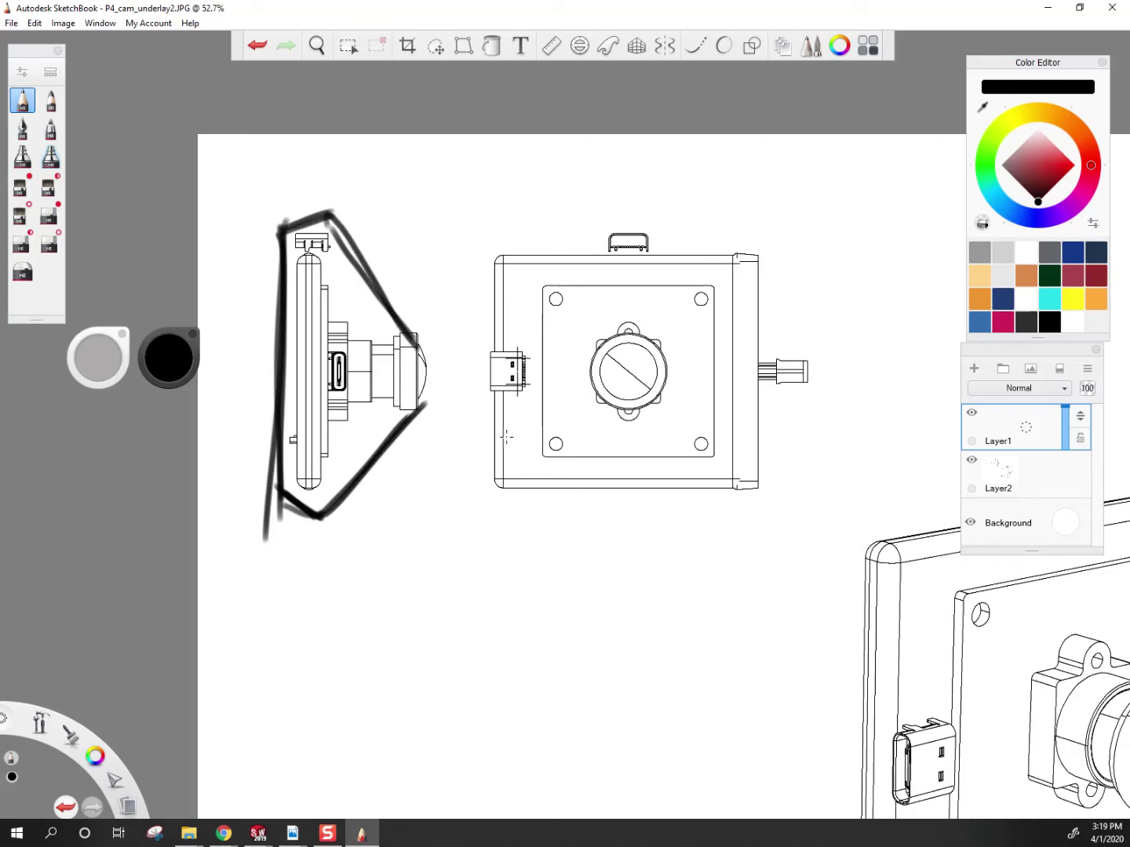
{"action": "left_click_drag", "start_coordinate": [320, 517], "coordinate": [320, 178]}
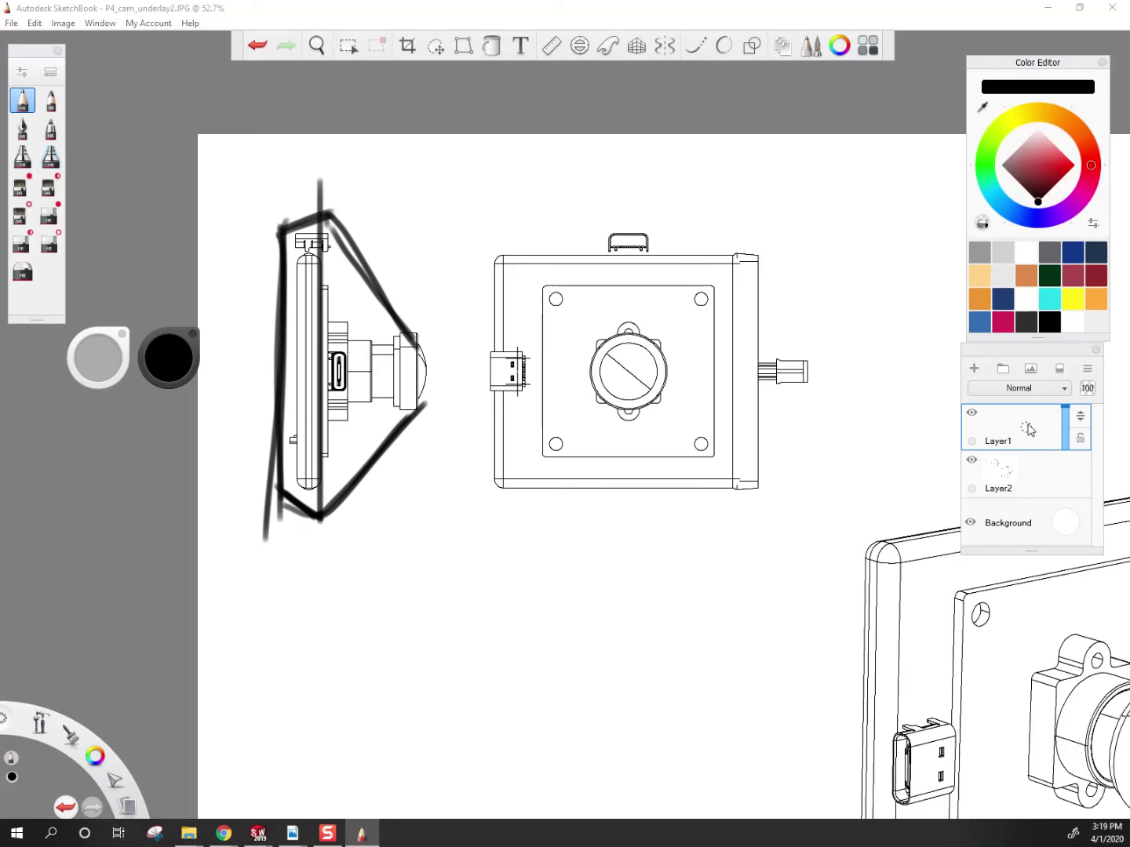
Step: Add another layer, hide the angular concept on Layer1, and sketch a rounded housing profile with a flat back around the side view
{"action": "key", "text": "ctrl+shift+n"}
{"action": "left_click", "coordinate": [972, 460]}
{"action": "mouse_move", "coordinate": [321, 208]}
{"action": "left_mouse_down"}
{"action": "mouse_move", "coordinate": [404, 413]}
{"action": "mouse_move", "coordinate": [337, 523]}
{"action": "mouse_move", "coordinate": [301, 525]}
{"action": "mouse_move", "coordinate": [398, 426]}
{"action": "mouse_move", "coordinate": [326, 211]}
{"action": "left_mouse_up"}
{"action": "left_click_drag", "start_coordinate": [281, 533], "coordinate": [281, 202]}
{"action": "mouse_move", "coordinate": [296, 508]}
{"action": "left_mouse_down"}
{"action": "mouse_move", "coordinate": [316, 520]}
{"action": "mouse_move", "coordinate": [291, 486]}
{"action": "mouse_move", "coordinate": [308, 522]}
{"action": "mouse_move", "coordinate": [372, 494]}
{"action": "mouse_move", "coordinate": [281, 506]}
{"action": "left_mouse_up"}
{"action": "mouse_move", "coordinate": [296, 239]}
{"action": "left_mouse_down"}
{"action": "mouse_move", "coordinate": [293, 222]}
{"action": "mouse_move", "coordinate": [284, 272]}
{"action": "left_mouse_up"}
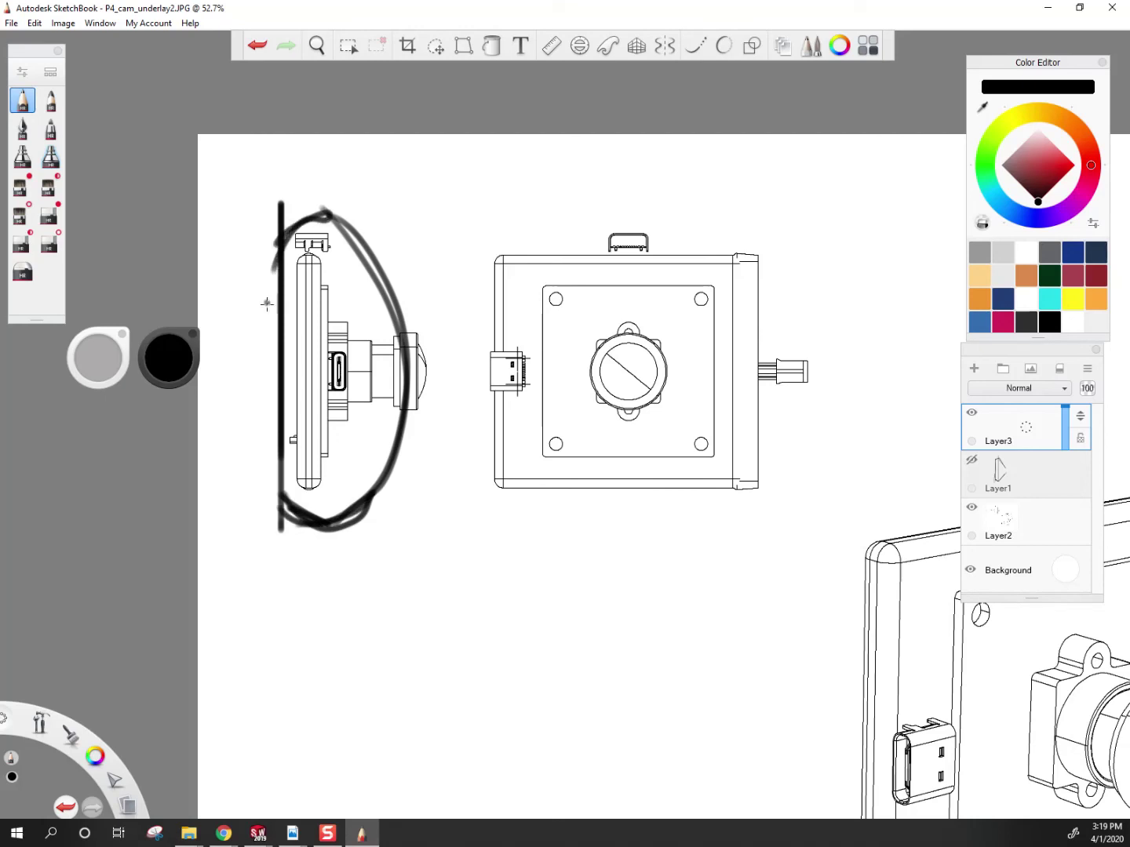
{"action": "mouse_move", "coordinate": [259, 190]}
{"action": "left_mouse_down"}
{"action": "mouse_move", "coordinate": [204, 268]}
{"action": "mouse_move", "coordinate": [302, 139]}
{"action": "mouse_move", "coordinate": [407, 239]}
{"action": "mouse_move", "coordinate": [321, 152]}
{"action": "mouse_move", "coordinate": [334, 189]}
{"action": "mouse_move", "coordinate": [420, 247]}
{"action": "left_mouse_up"}
{"action": "key", "text": "ctrl+z"}
{"action": "mouse_move", "coordinate": [334, 193]}
{"action": "left_mouse_down"}
{"action": "mouse_move", "coordinate": [272, 266]}
{"action": "mouse_move", "coordinate": [274, 301]}
{"action": "mouse_move", "coordinate": [267, 290]}
{"action": "mouse_move", "coordinate": [285, 255]}
{"action": "left_mouse_up"}
Step: Hide the rounded concept on Layer3, show Layer1 again and make it the active layer
{"action": "key", "text": "space"}
{"action": "mouse_move", "coordinate": [518, 313]}
{"action": "left_mouse_down"}
{"action": "mouse_move", "coordinate": [391, 403]}
{"action": "mouse_move", "coordinate": [480, 507]}
{"action": "left_mouse_up"}
{"action": "left_click", "coordinate": [972, 414]}
{"action": "left_click", "coordinate": [972, 461]}
{"action": "left_click", "coordinate": [1010, 483]}
Step: Sketch a curved four-sided housing outline around the perspective view and a ring around its lens
{"action": "key", "text": "space"}
{"action": "left_click_drag", "start_coordinate": [668, 467], "coordinate": [706, 491]}
{"action": "mouse_move", "coordinate": [526, 320]}
{"action": "left_mouse_down"}
{"action": "mouse_move", "coordinate": [540, 637]}
{"action": "mouse_move", "coordinate": [536, 315]}
{"action": "mouse_move", "coordinate": [718, 299]}
{"action": "mouse_move", "coordinate": [753, 312]}
{"action": "left_mouse_up"}
{"action": "left_click_drag", "start_coordinate": [511, 616], "coordinate": [667, 615]}
{"action": "left_click_drag", "start_coordinate": [763, 561], "coordinate": [555, 611]}
{"action": "left_click_drag", "start_coordinate": [752, 301], "coordinate": [759, 573]}
{"action": "mouse_move", "coordinate": [734, 436]}
{"action": "left_mouse_down"}
{"action": "mouse_move", "coordinate": [682, 518]}
{"action": "mouse_move", "coordinate": [731, 436]}
{"action": "left_mouse_up"}
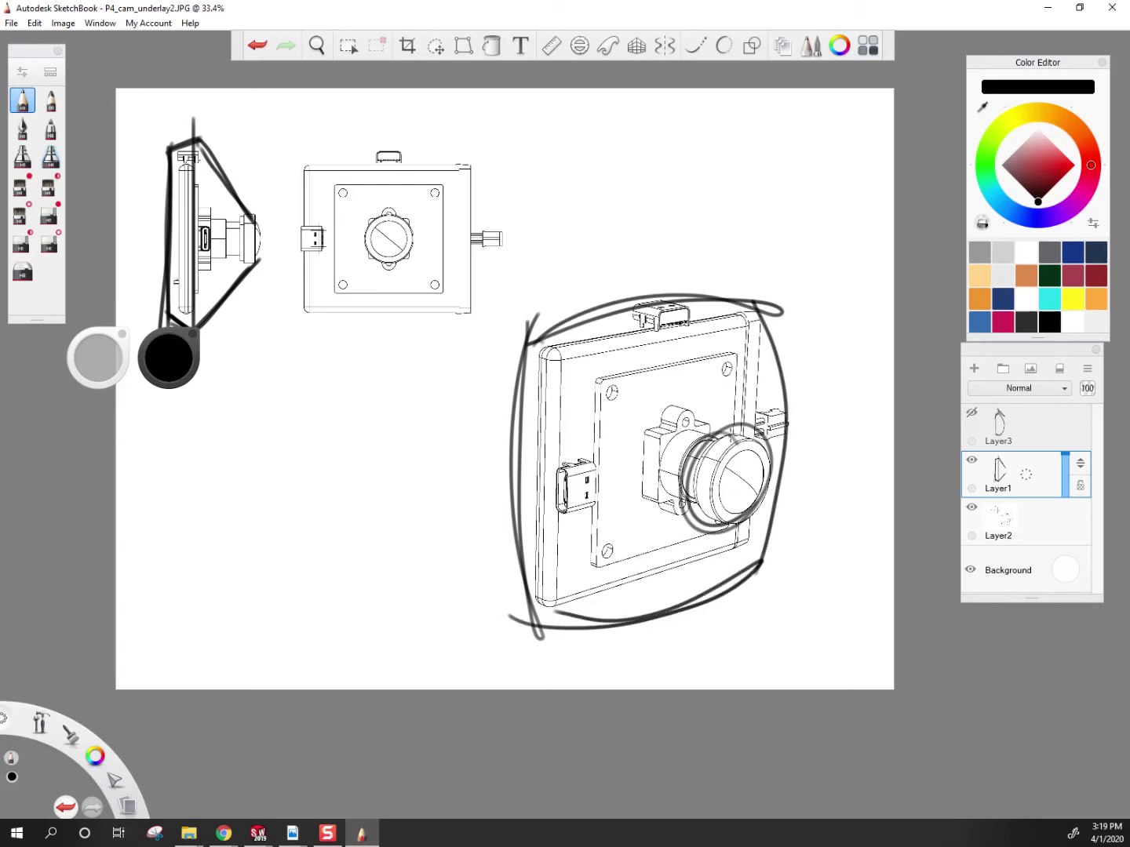
Step: Sketch curved edge lines from the corners of the perspective housing outline in to the lens ring
{"action": "left_click_drag", "start_coordinate": [535, 347], "coordinate": [707, 451]}
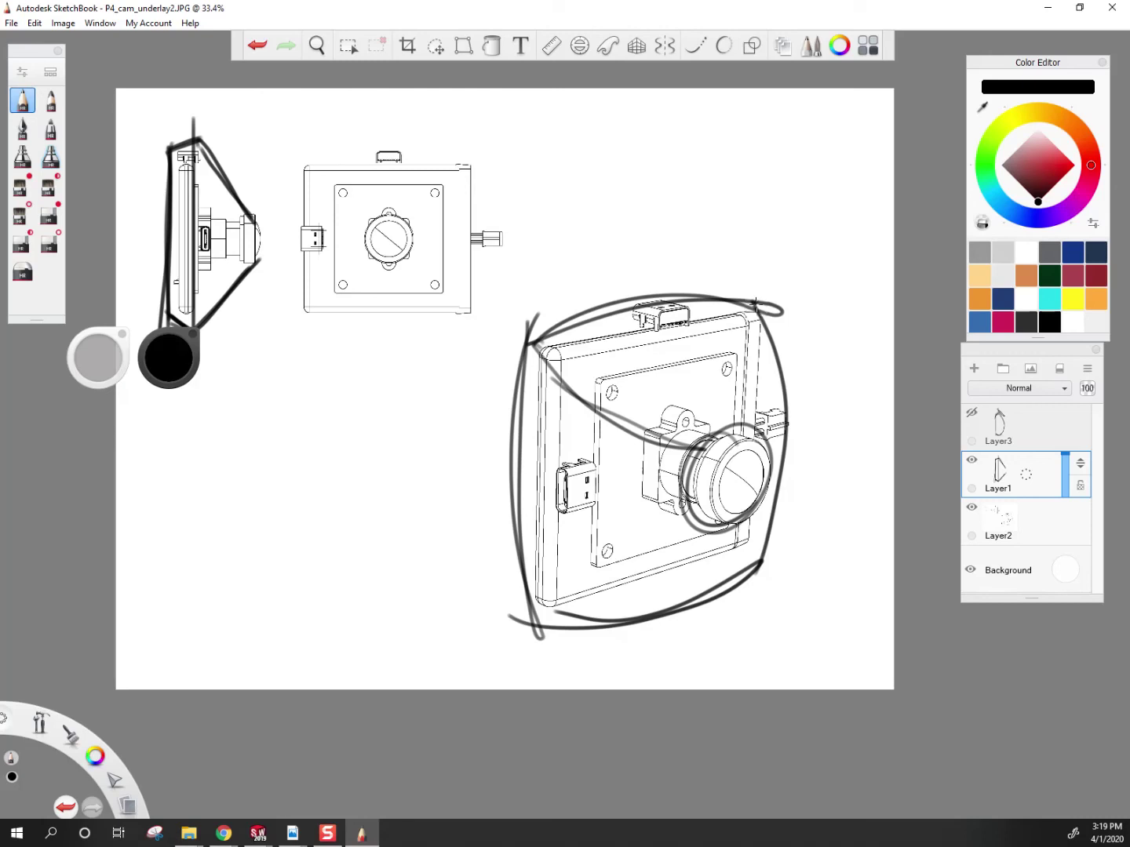
{"action": "left_click_drag", "start_coordinate": [755, 305], "coordinate": [723, 437]}
{"action": "left_click_drag", "start_coordinate": [560, 615], "coordinate": [705, 527]}
{"action": "mouse_move", "coordinate": [561, 632]}
{"action": "left_mouse_down"}
{"action": "mouse_move", "coordinate": [657, 558]}
{"action": "mouse_move", "coordinate": [756, 561]}
{"action": "mouse_move", "coordinate": [679, 519]}
{"action": "left_mouse_up"}
{"action": "mouse_move", "coordinate": [519, 333]}
{"action": "left_mouse_down"}
{"action": "mouse_move", "coordinate": [667, 471]}
{"action": "mouse_move", "coordinate": [555, 605]}
{"action": "mouse_move", "coordinate": [663, 463]}
{"action": "left_mouse_up"}
{"action": "mouse_move", "coordinate": [776, 410]}
{"action": "left_mouse_down"}
{"action": "mouse_move", "coordinate": [758, 465]}
{"action": "mouse_move", "coordinate": [765, 386]}
{"action": "left_mouse_up"}
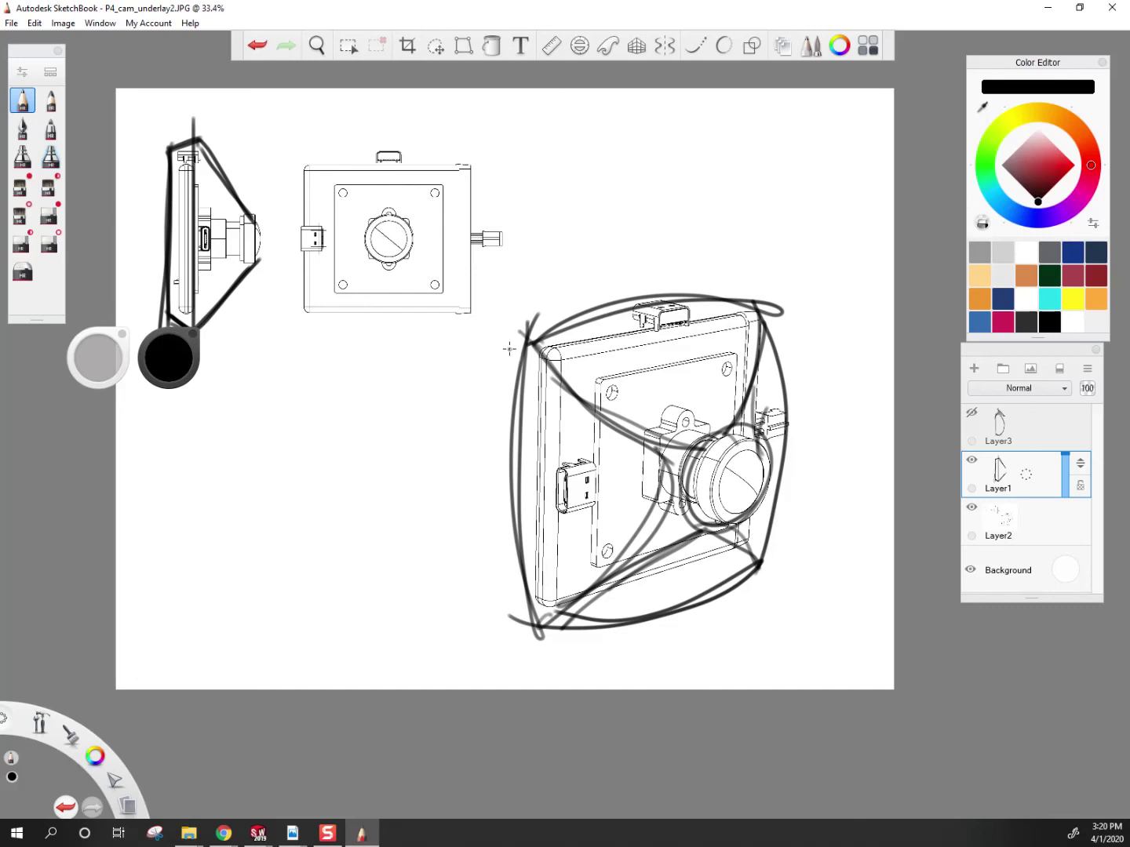
Step: Add an outer rear contour to the perspective housing and sketch large circular forms with a small central hub above it
{"action": "mouse_move", "coordinate": [517, 603]}
{"action": "left_mouse_down"}
{"action": "mouse_move", "coordinate": [492, 547]}
{"action": "mouse_move", "coordinate": [498, 333]}
{"action": "mouse_move", "coordinate": [513, 340]}
{"action": "mouse_move", "coordinate": [499, 355]}
{"action": "mouse_move", "coordinate": [705, 282]}
{"action": "left_mouse_up"}
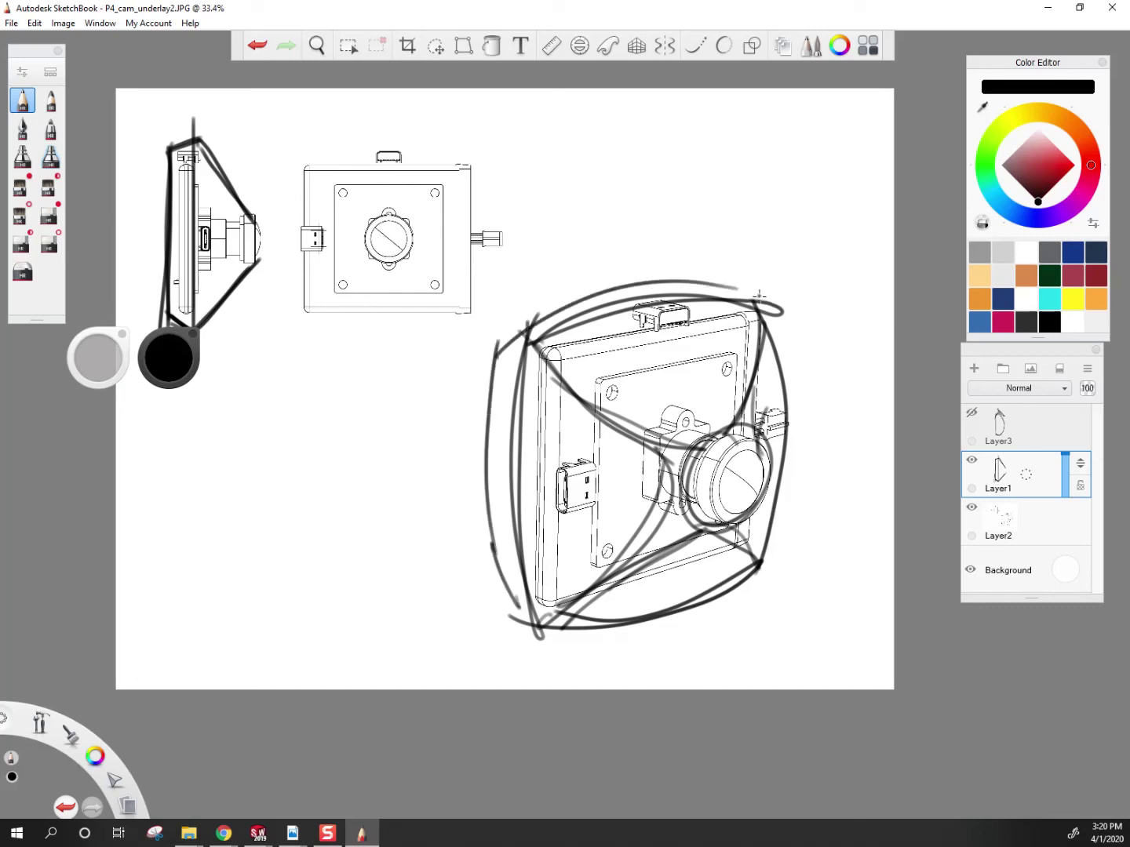
{"action": "mouse_move", "coordinate": [674, 159]}
{"action": "left_mouse_down"}
{"action": "mouse_move", "coordinate": [660, 251]}
{"action": "mouse_move", "coordinate": [660, 168]}
{"action": "mouse_move", "coordinate": [656, 225]}
{"action": "left_mouse_up"}
{"action": "left_click_drag", "start_coordinate": [737, 200], "coordinate": [710, 205]}
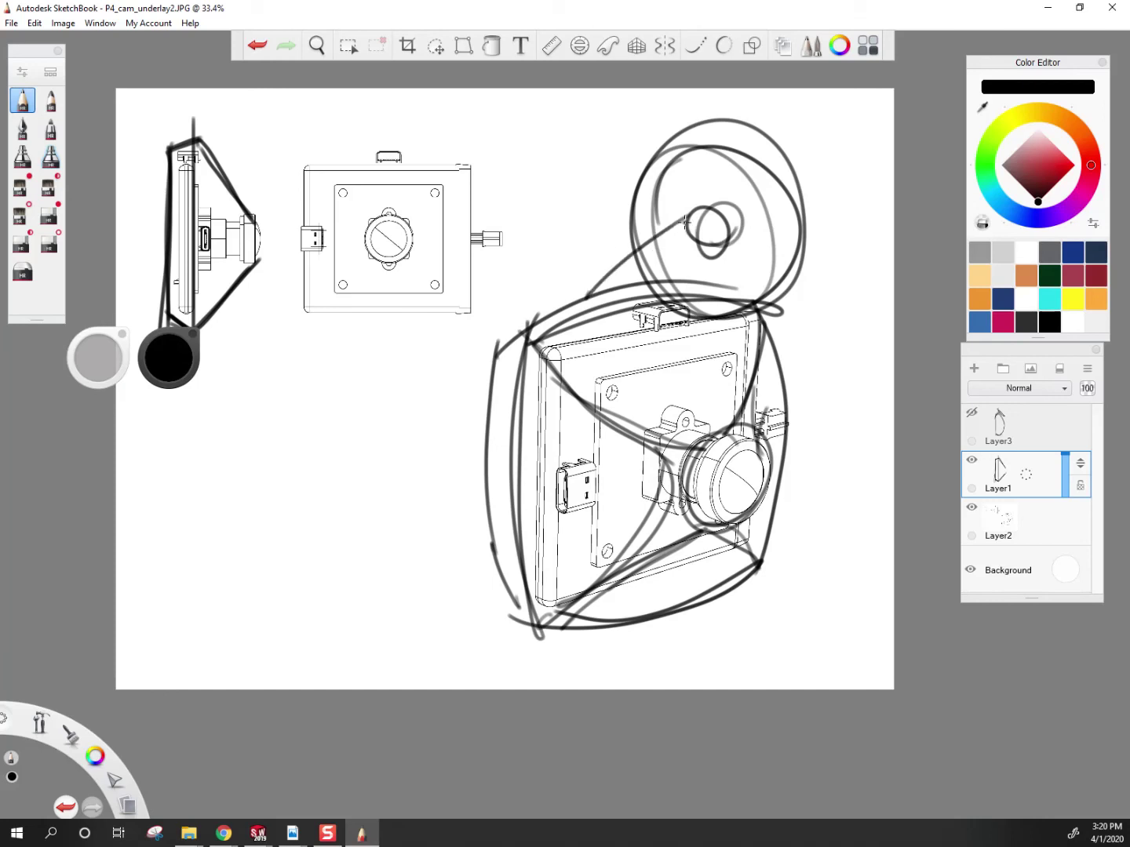
Step: Examine the angular side-view concept up close and the overall sheet of sketches
{"action": "scroll", "coordinate": [729, 418], "scroll_direction": "down", "scroll_amount": 2}
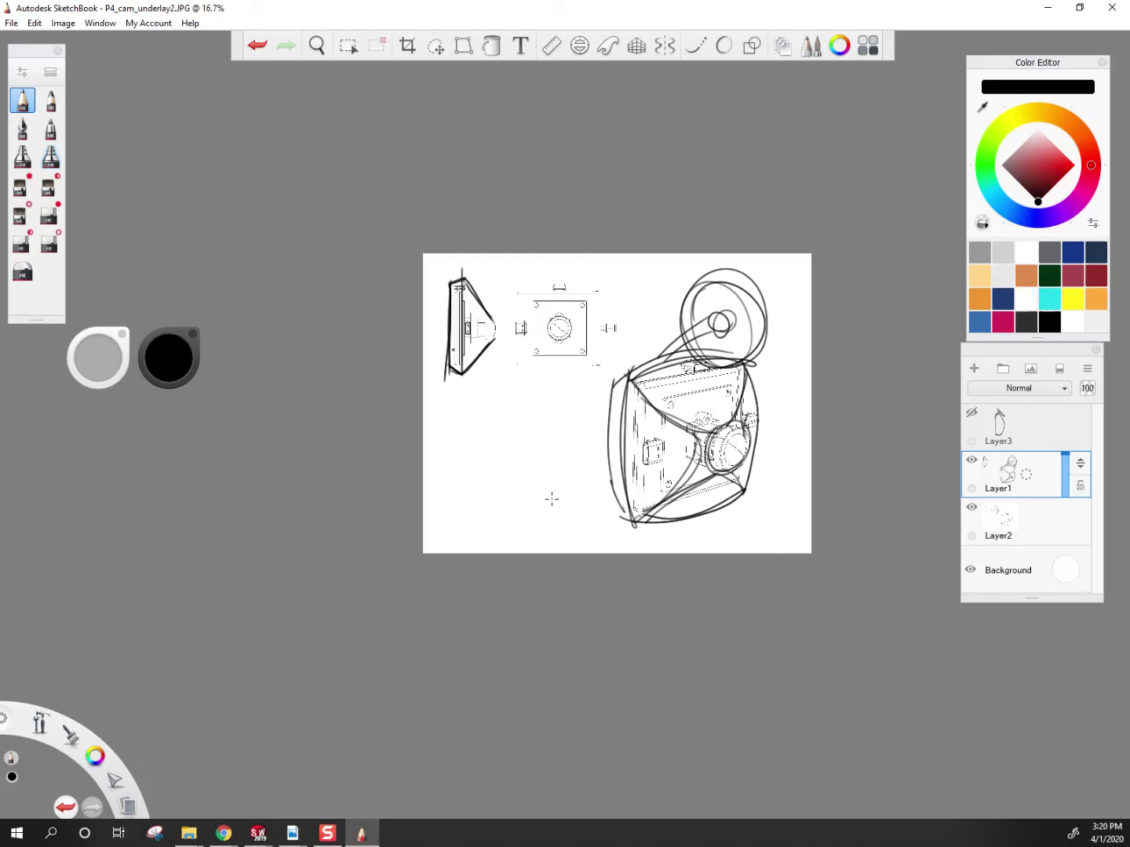
{"action": "scroll", "coordinate": [540, 339], "scroll_direction": "up", "scroll_amount": 1}
{"action": "scroll", "coordinate": [540, 339], "scroll_direction": "up", "scroll_amount": 10}
{"action": "left_click_drag", "start_coordinate": [709, 384], "coordinate": [878, 544]}
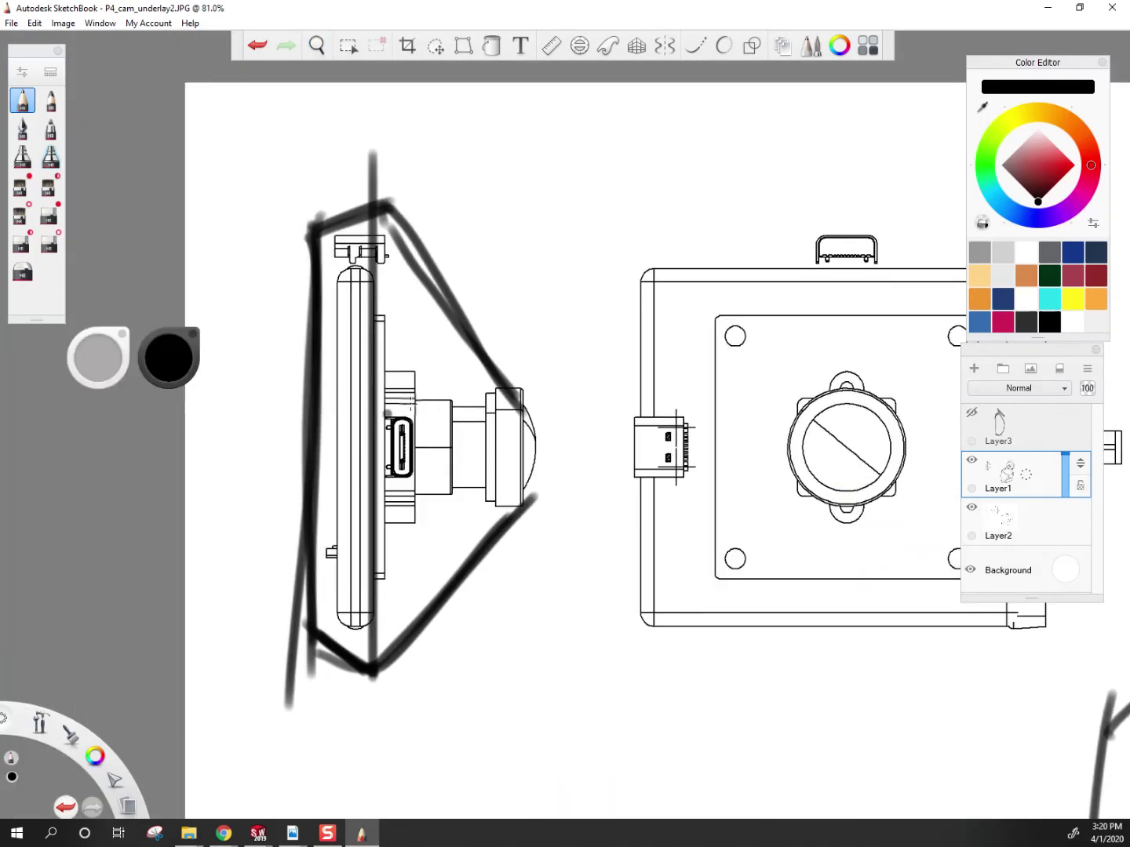
{"action": "scroll", "coordinate": [612, 346], "scroll_direction": "down", "scroll_amount": 5}
{"action": "left_click_drag", "start_coordinate": [393, 301], "coordinate": [491, 360]}
{"action": "scroll", "coordinate": [491, 362], "scroll_direction": "down", "scroll_amount": 1}
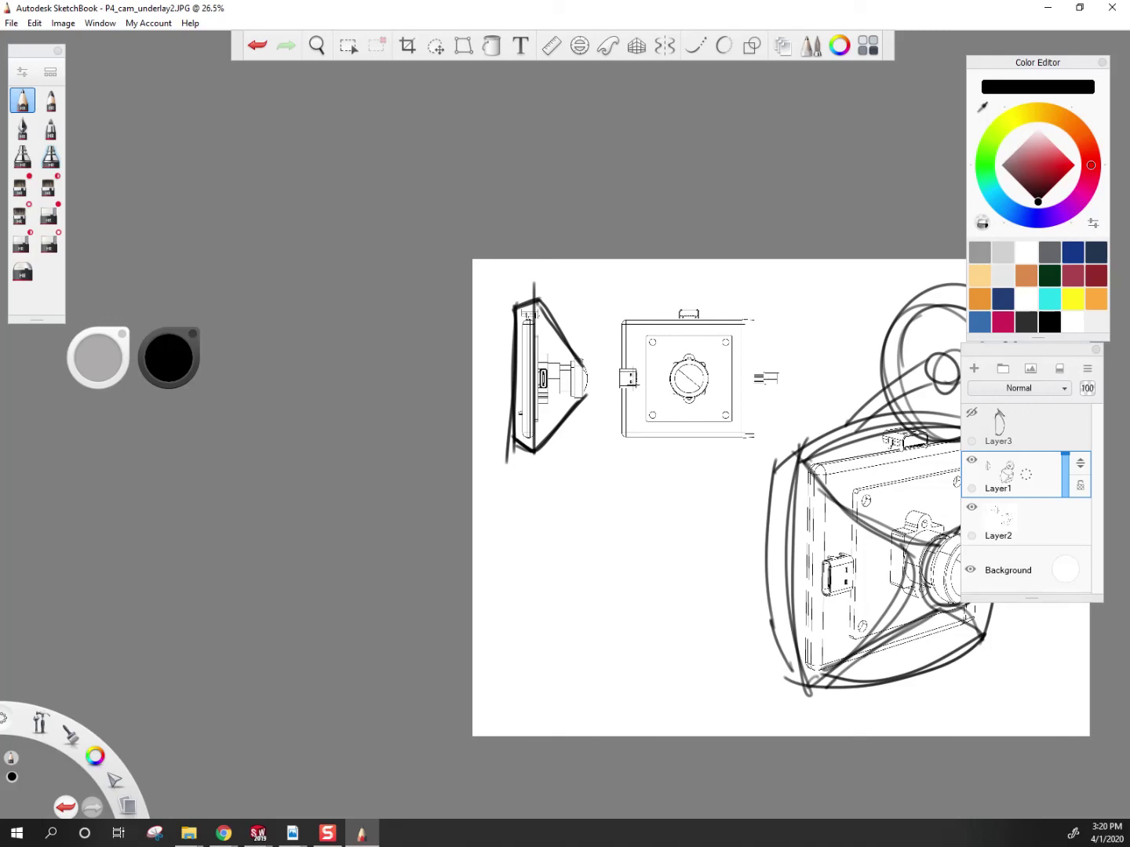
Step: Switch to the Assem7 speaker assembly in SOLIDWORKS and set its display style to Hidden Lines Removed
{"action": "mouse_move", "coordinate": [257, 833]}
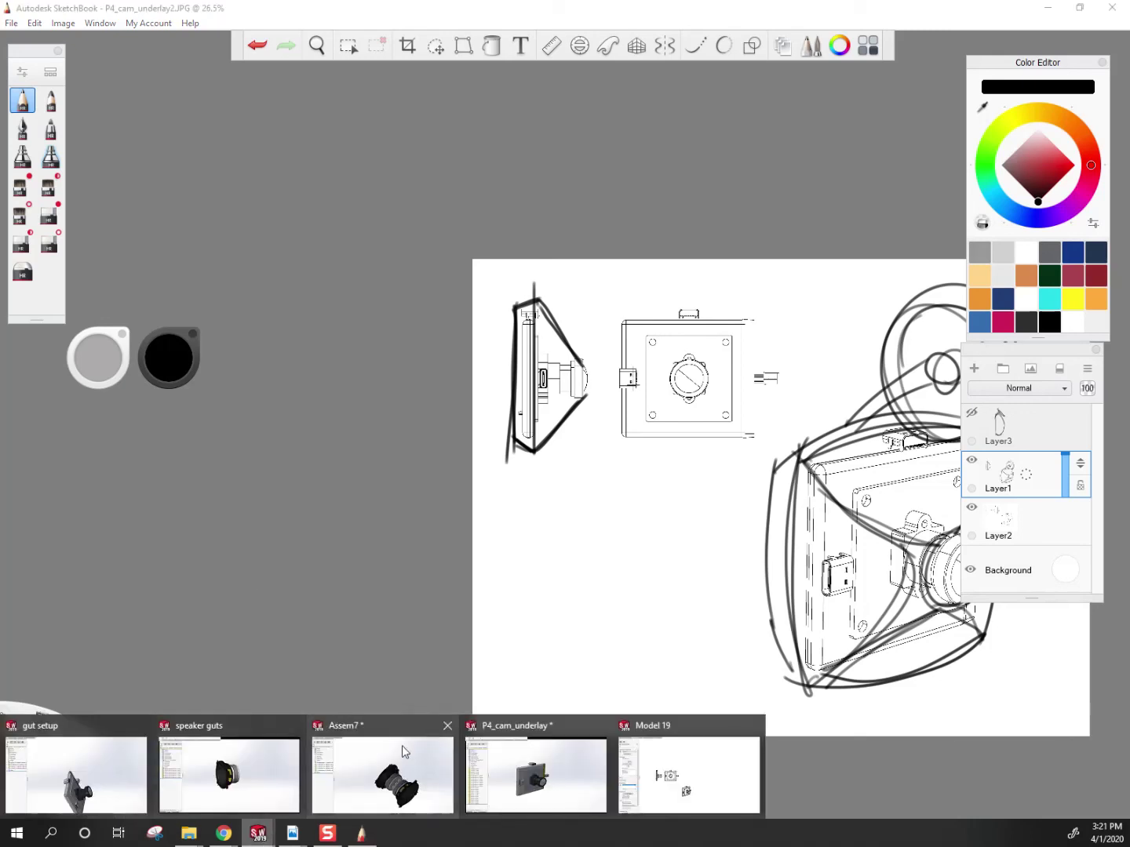
{"action": "left_click", "coordinate": [405, 754]}
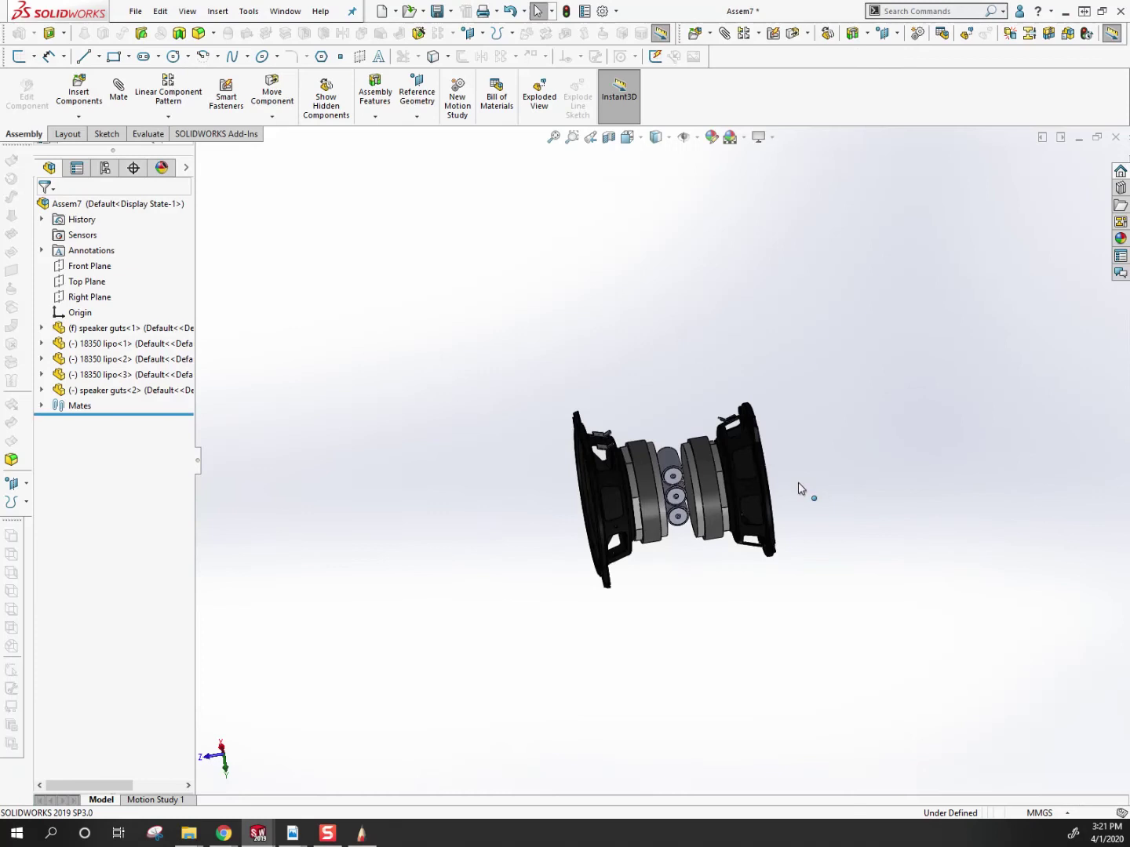
{"action": "left_click_drag", "start_coordinate": [775, 472], "coordinate": [403, 725]}
{"action": "left_click", "coordinate": [670, 140]}
{"action": "left_click", "coordinate": [651, 202]}
{"action": "scroll", "coordinate": [855, 464], "scroll_direction": "down", "scroll_amount": 2}
{"action": "left_click_drag", "start_coordinate": [652, 408], "coordinate": [655, 621]}
{"action": "key", "text": "Escape"}
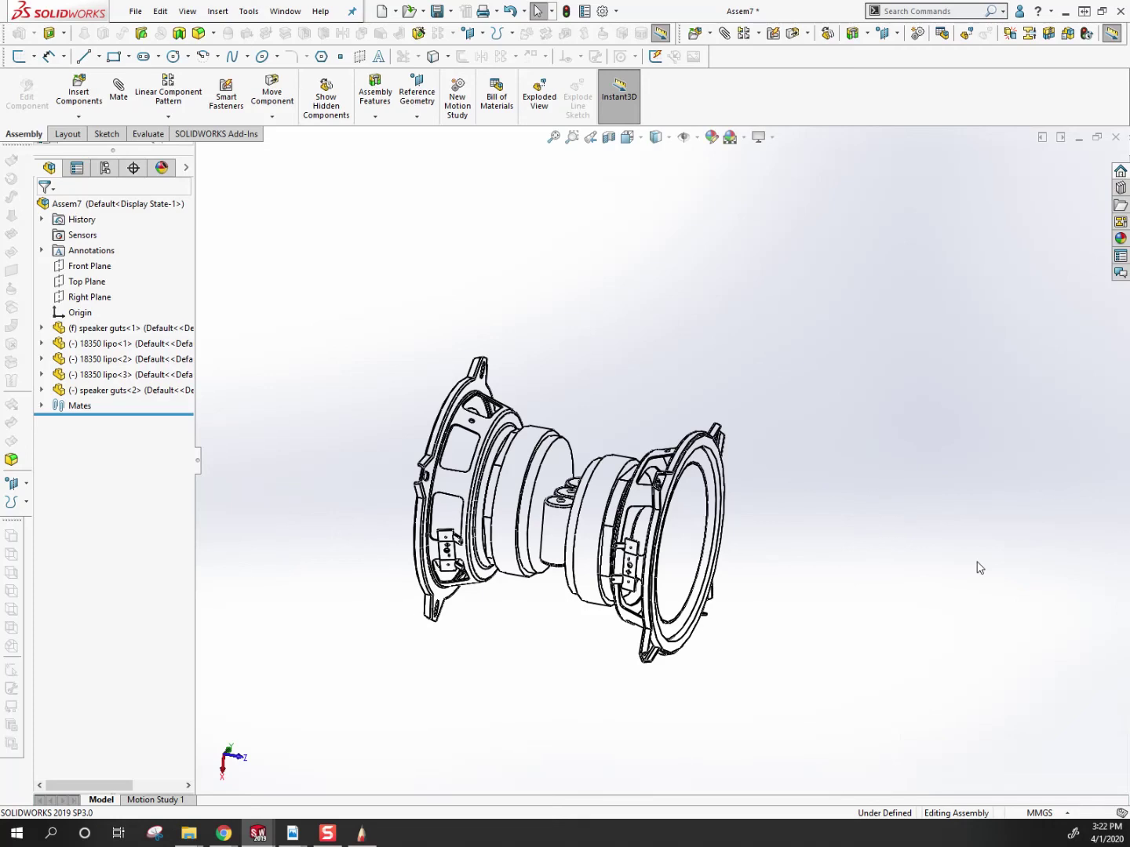
{"action": "mouse_move", "coordinate": [532, 357]}
{"action": "left_mouse_down"}
{"action": "mouse_move", "coordinate": [571, 434]}
{"action": "mouse_move", "coordinate": [554, 554]}
{"action": "mouse_move", "coordinate": [526, 332]}
{"action": "left_mouse_up"}
{"action": "key", "text": "Escape"}
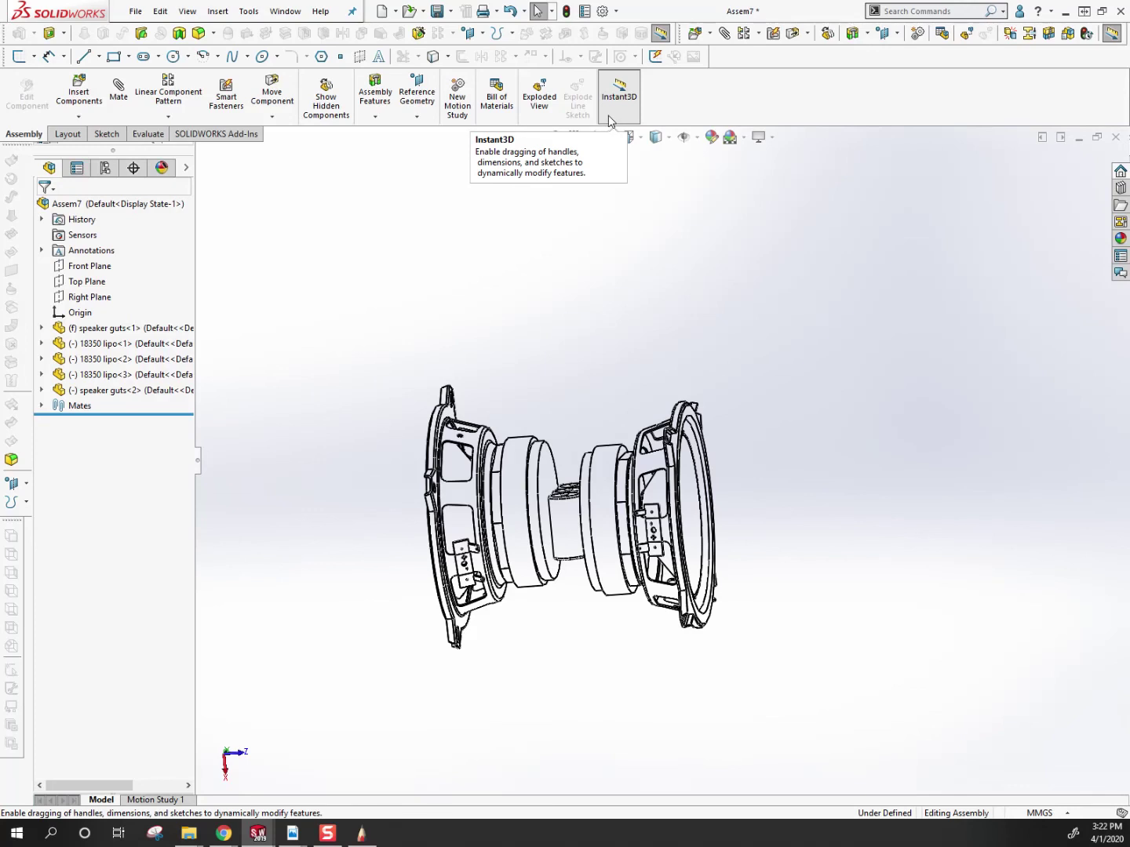
Step: Open the P4_speaker part from the Project 4 folder and decline feature recognition
{"action": "left_click", "coordinate": [141, 18]}
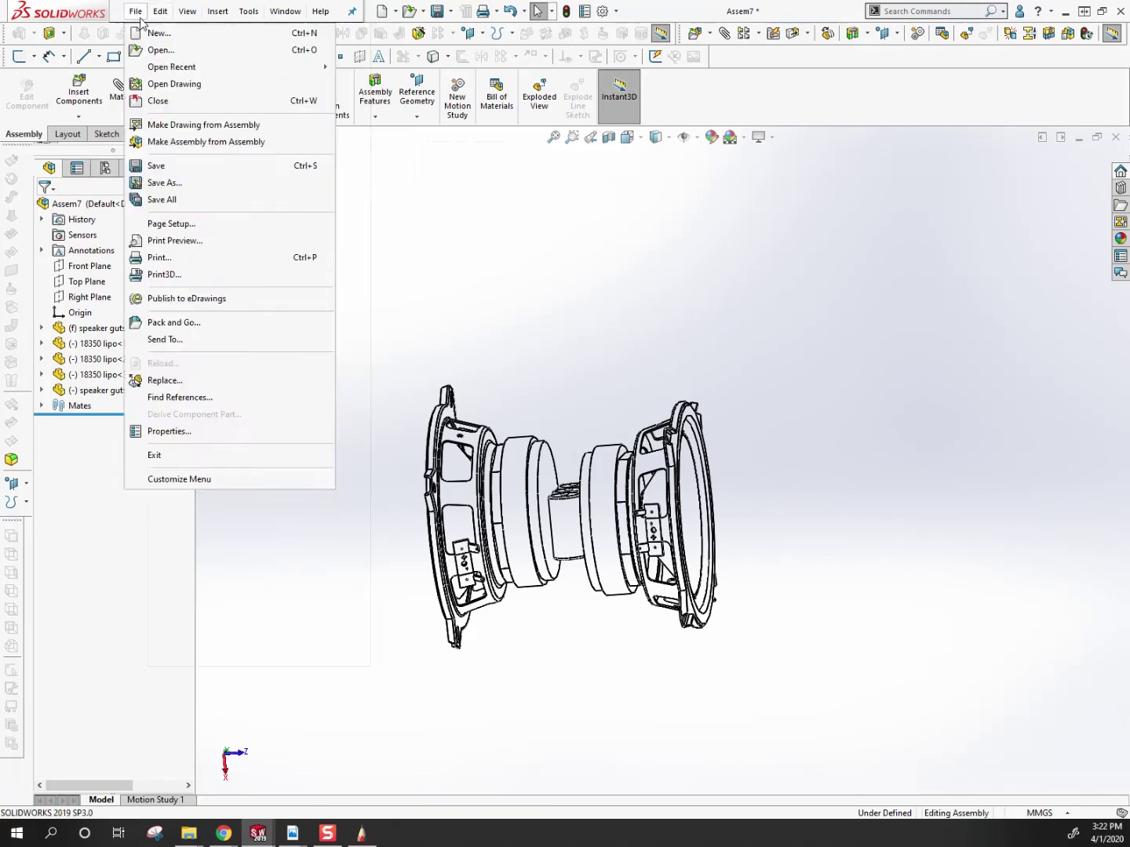
{"action": "left_click", "coordinate": [153, 48]}
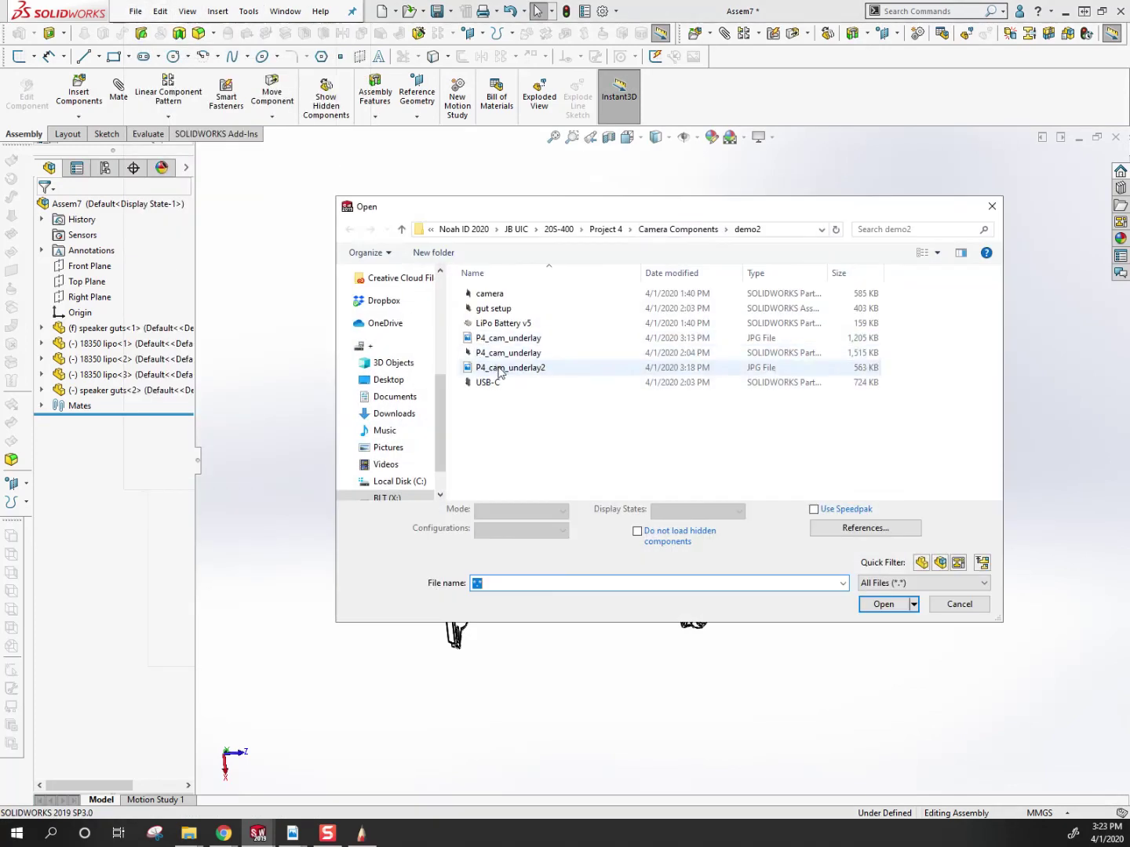
{"action": "left_click", "coordinate": [668, 230]}
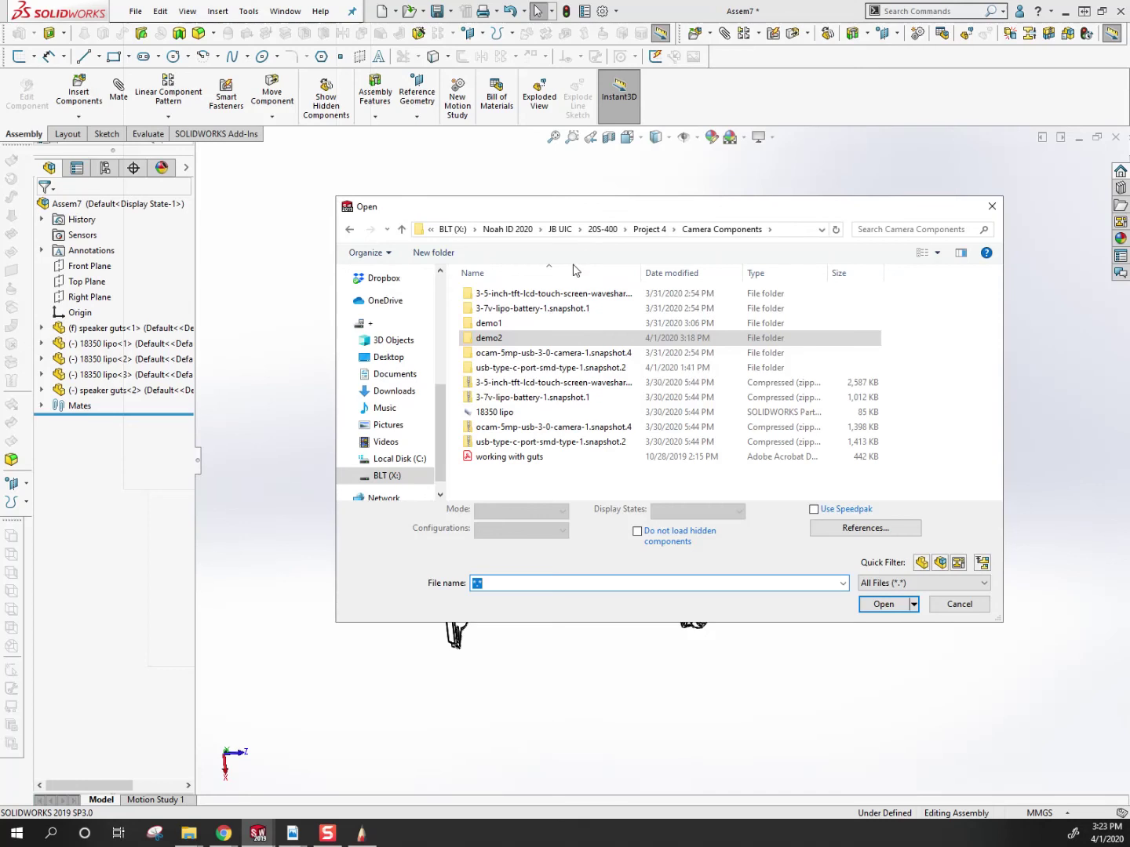
{"action": "left_click", "coordinate": [654, 229]}
{"action": "left_click", "coordinate": [509, 321]}
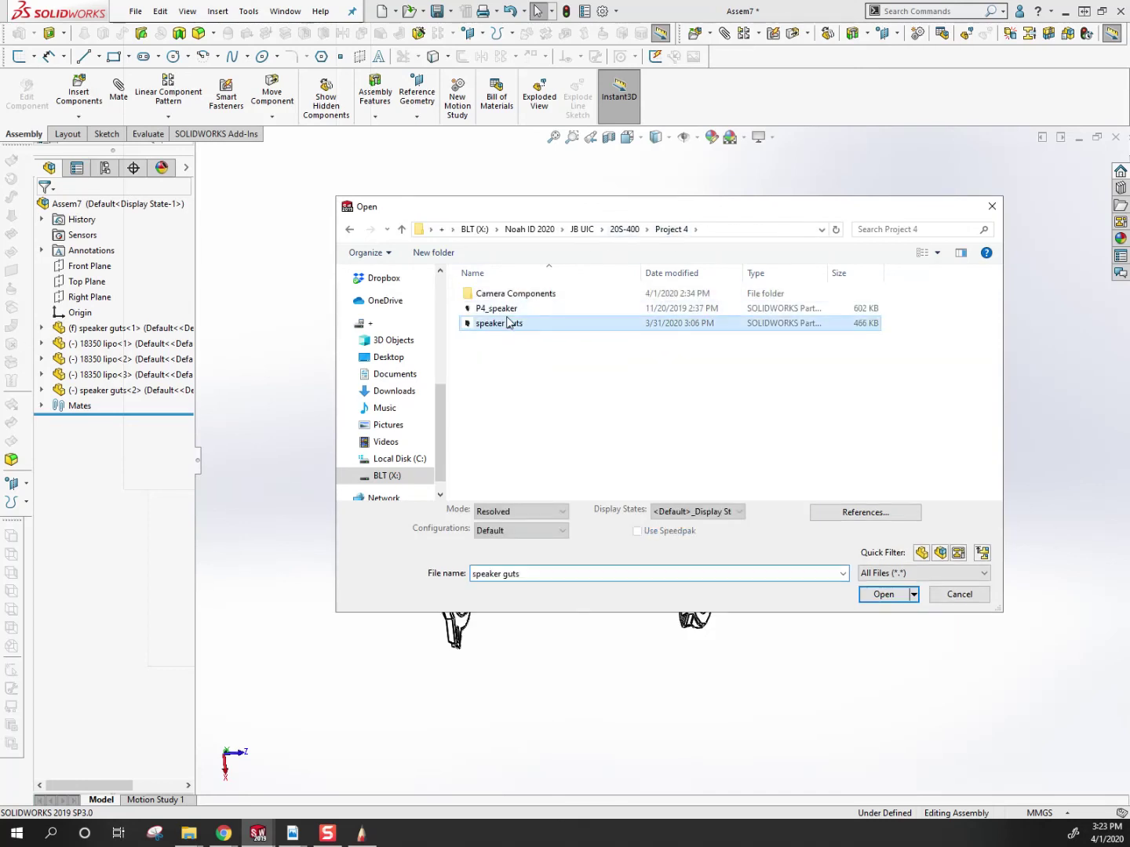
{"action": "left_click", "coordinate": [495, 310]}
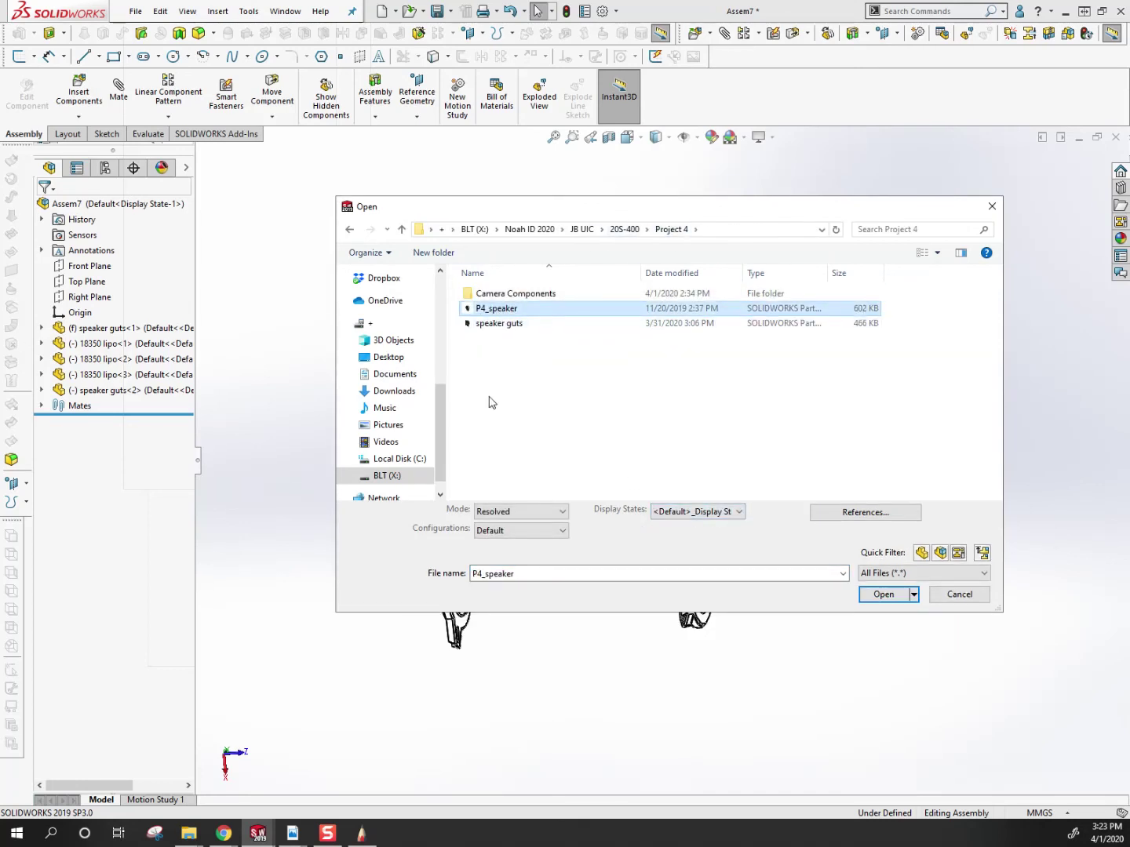
{"action": "left_click", "coordinate": [876, 596]}
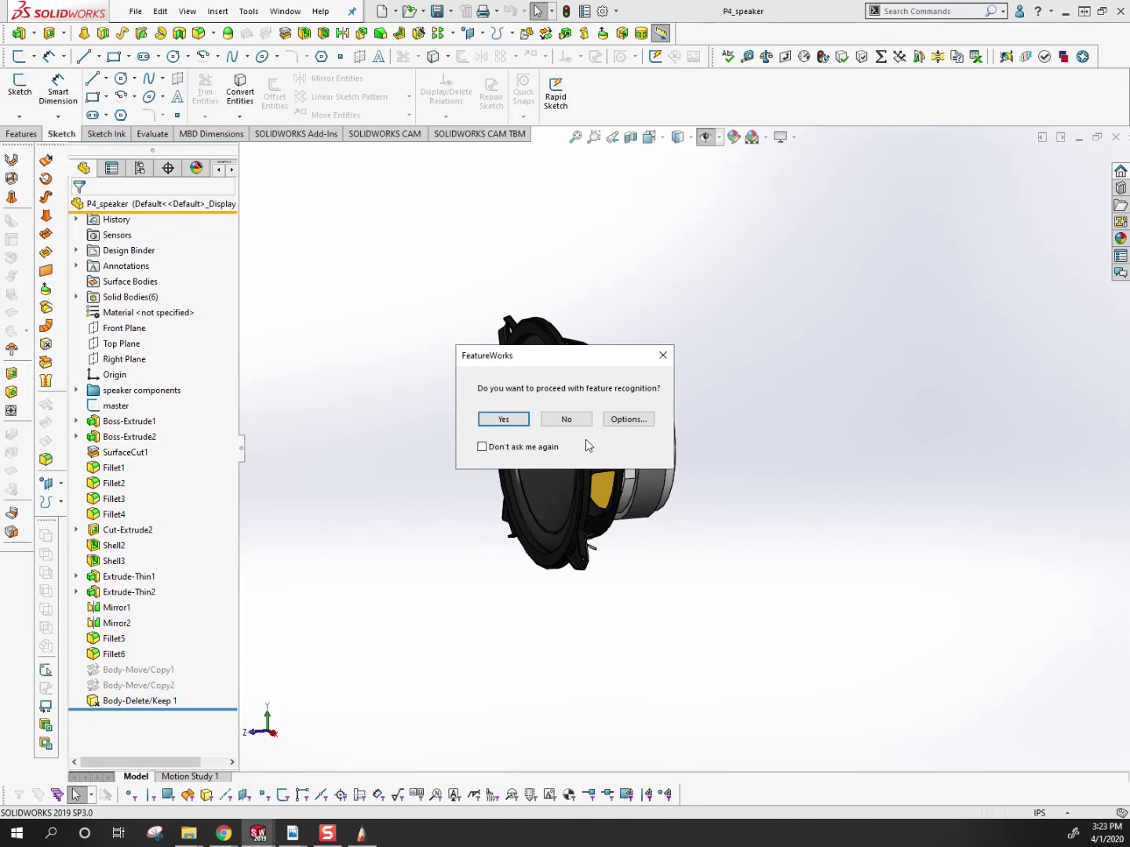
{"action": "left_click", "coordinate": [565, 419]}
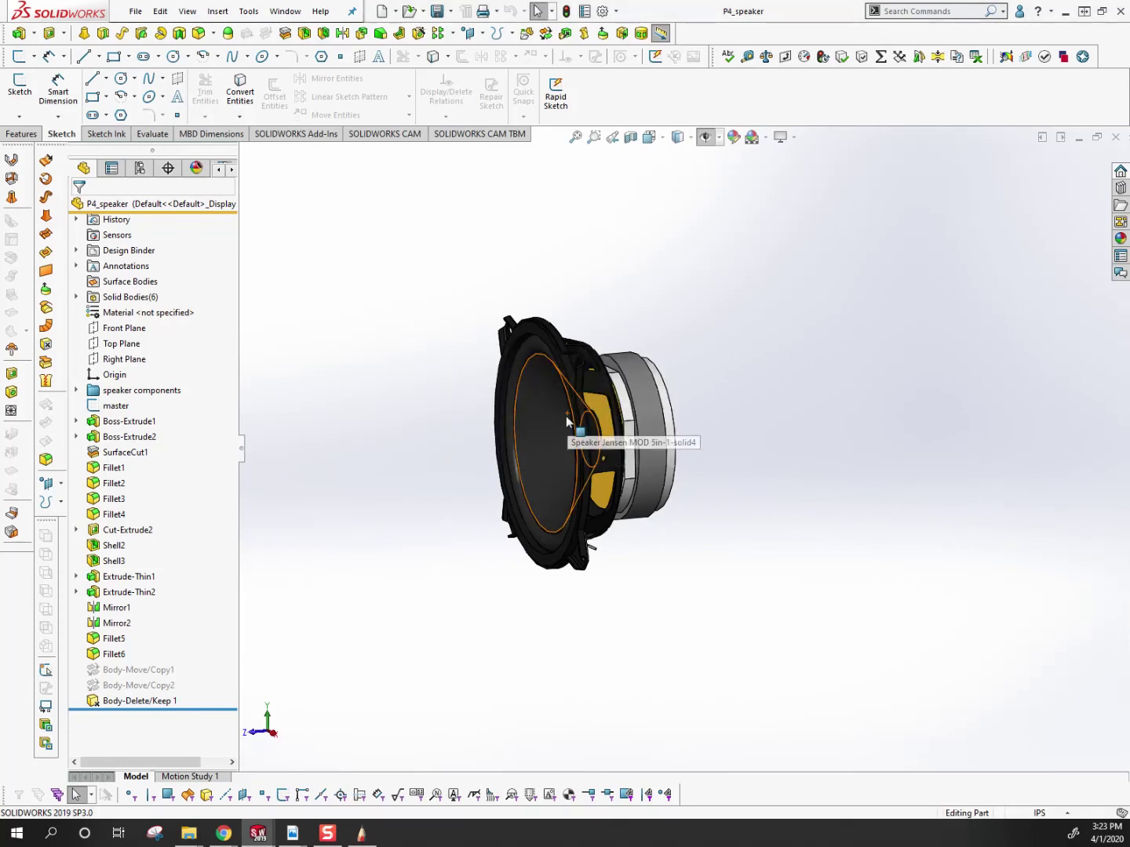
Step: Expand the part's solid bodies and suppress the Body-Delete/Keep 1 feature to bring back the speaker's housing bodies
{"action": "left_click", "coordinate": [81, 298]}
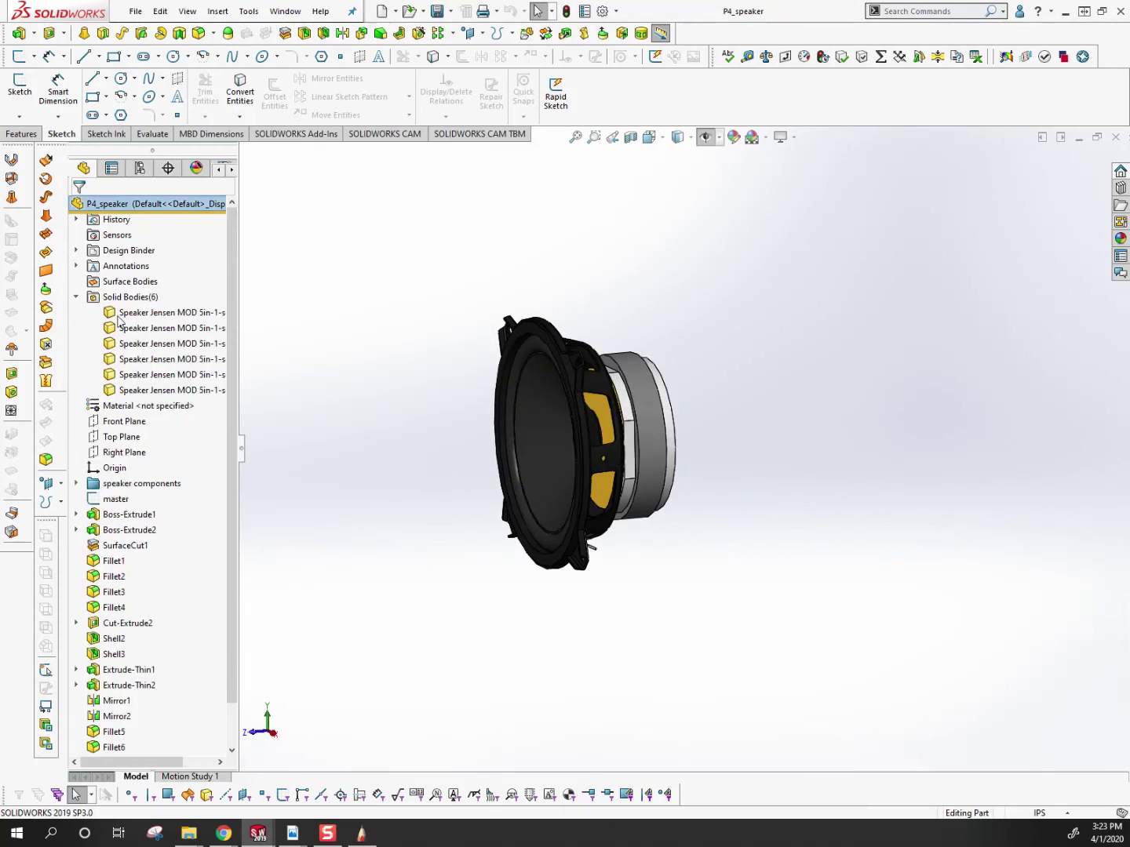
{"action": "scroll", "coordinate": [131, 648], "scroll_direction": "down", "scroll_amount": 1}
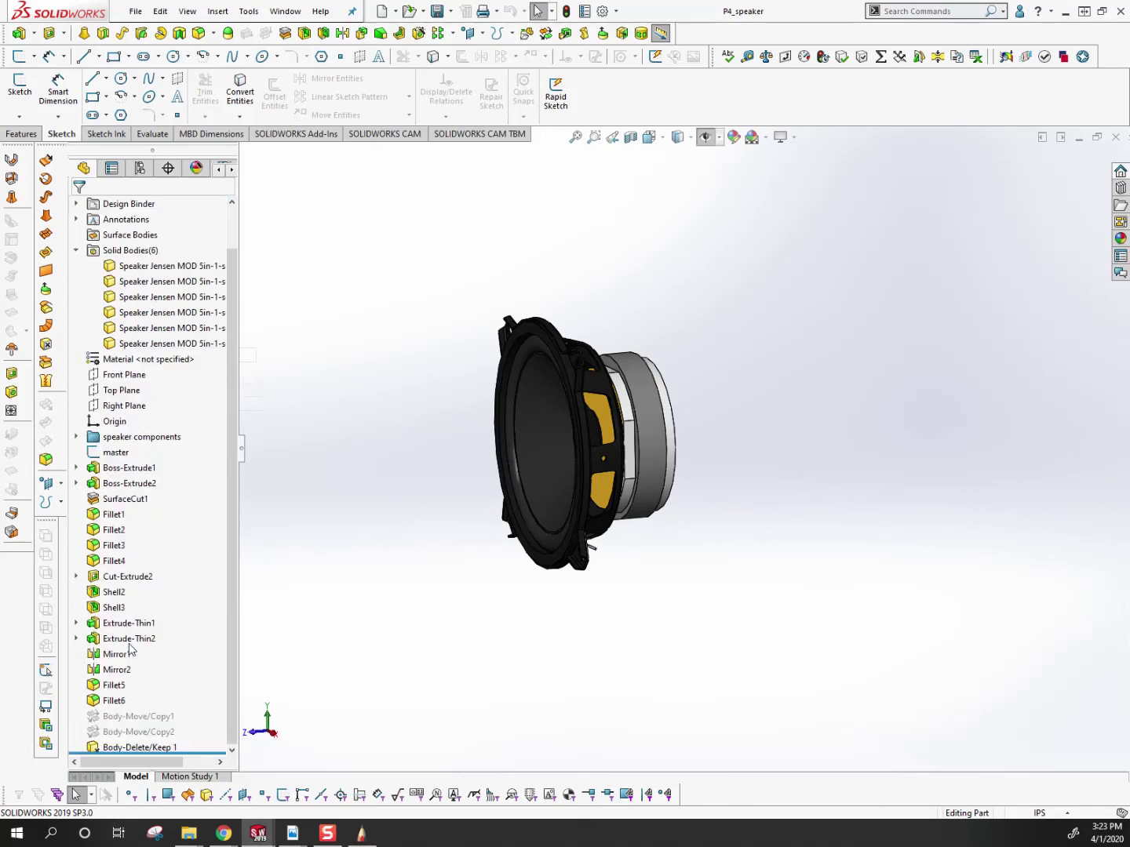
{"action": "left_click", "coordinate": [150, 745]}
{"action": "left_click", "coordinate": [184, 696]}
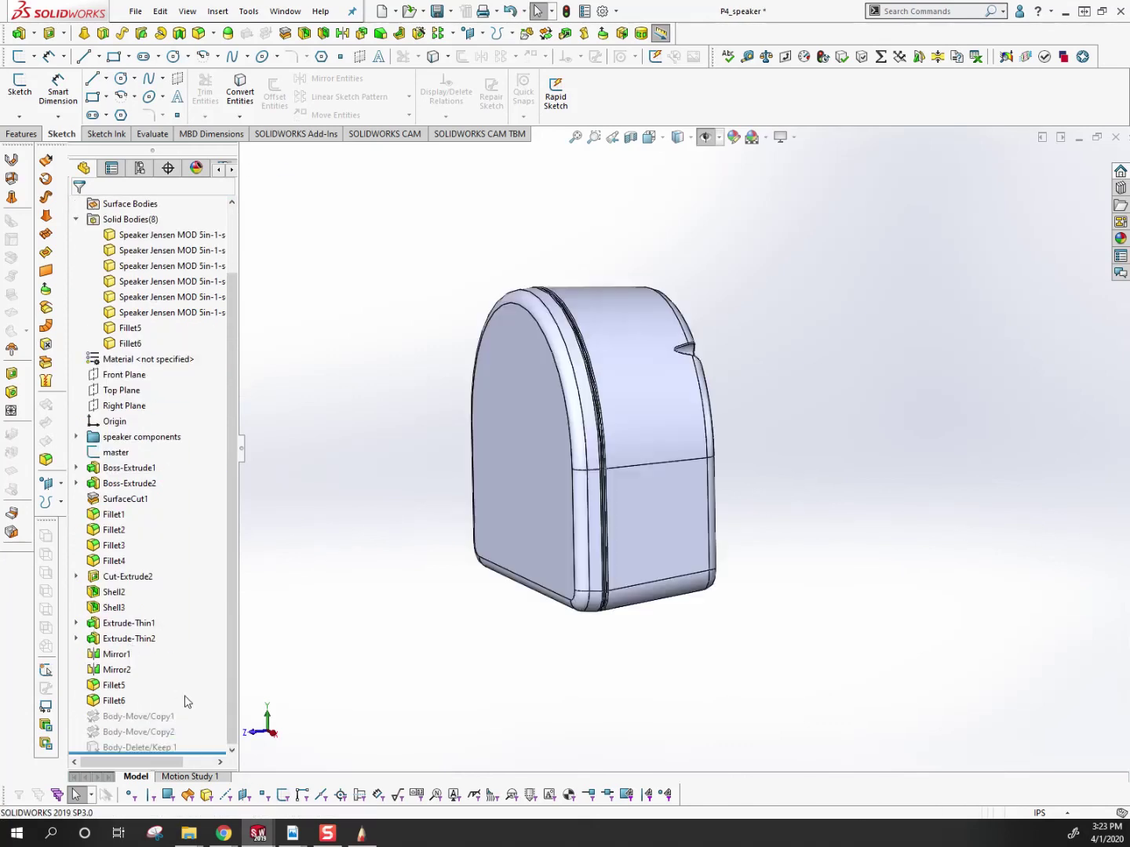
{"action": "scroll", "coordinate": [769, 405], "scroll_direction": "up", "scroll_amount": 3}
{"action": "scroll", "coordinate": [769, 406], "scroll_direction": "down", "scroll_amount": 2}
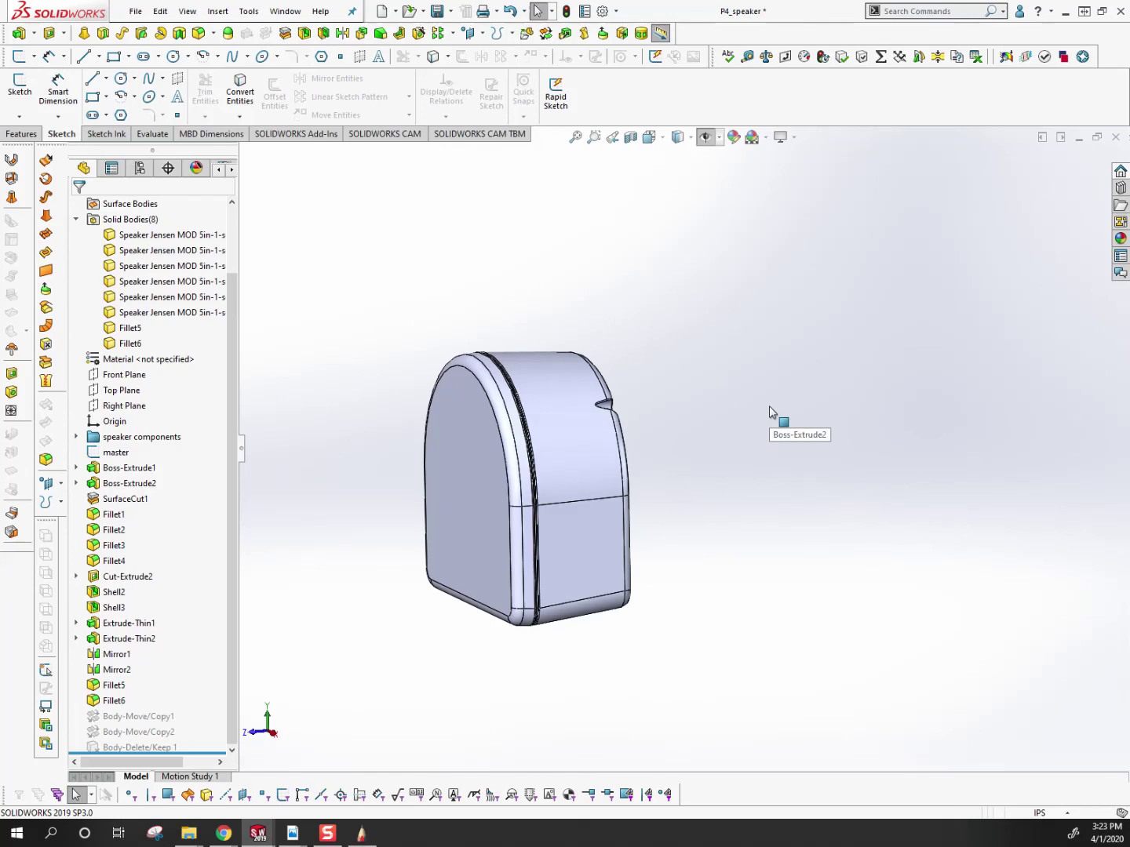
{"action": "left_click_drag", "start_coordinate": [727, 386], "coordinate": [544, 443]}
{"action": "key", "text": "Escape"}
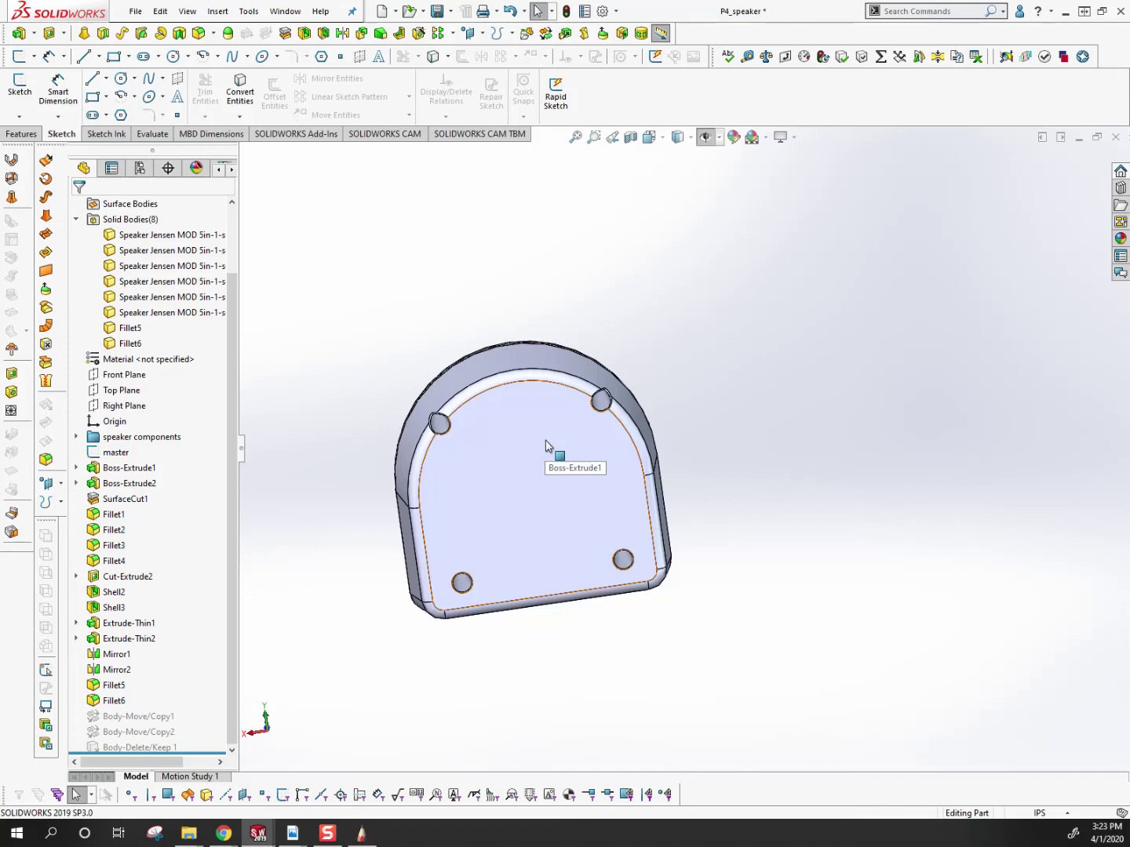
Step: Cut the speaker housing open with a section view on the Right Plane at 0 in offset
{"action": "left_click_drag", "start_coordinate": [475, 505], "coordinate": [568, 676]}
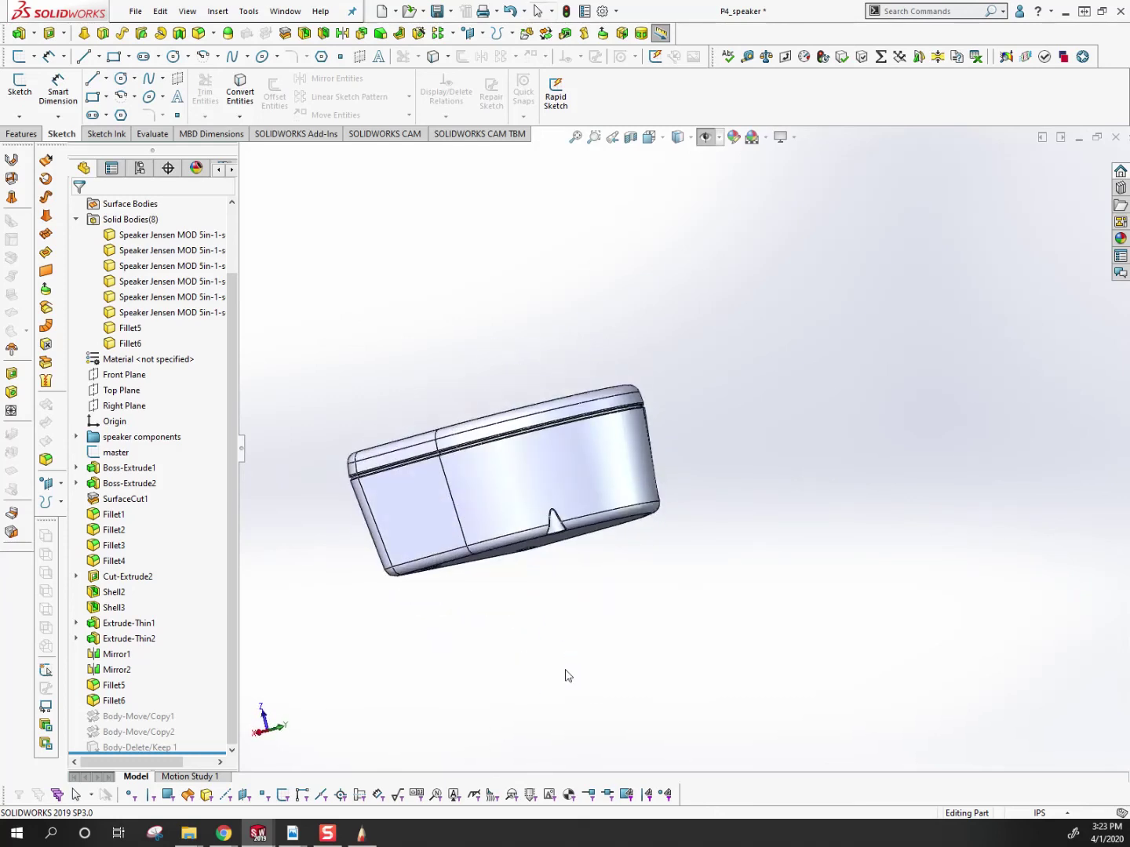
{"action": "left_click", "coordinate": [127, 406]}
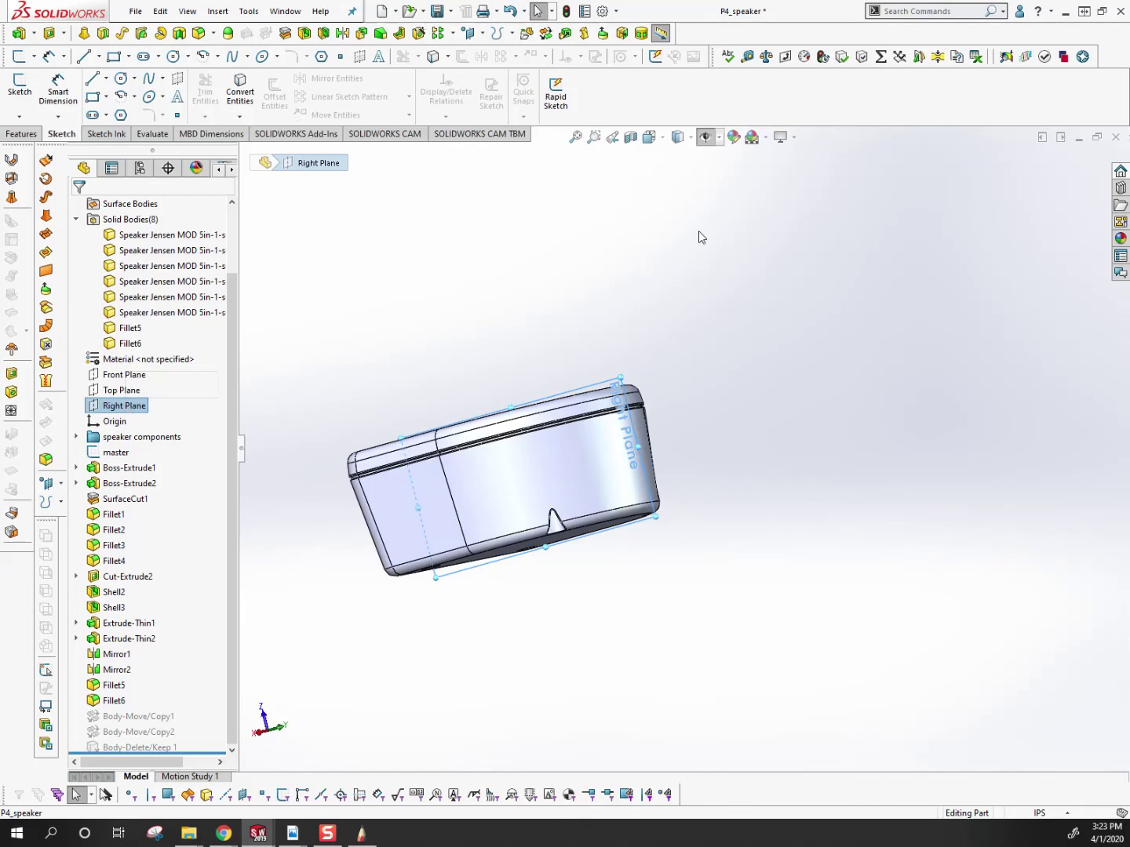
{"action": "scroll", "coordinate": [492, 467], "scroll_direction": "down", "scroll_amount": 3}
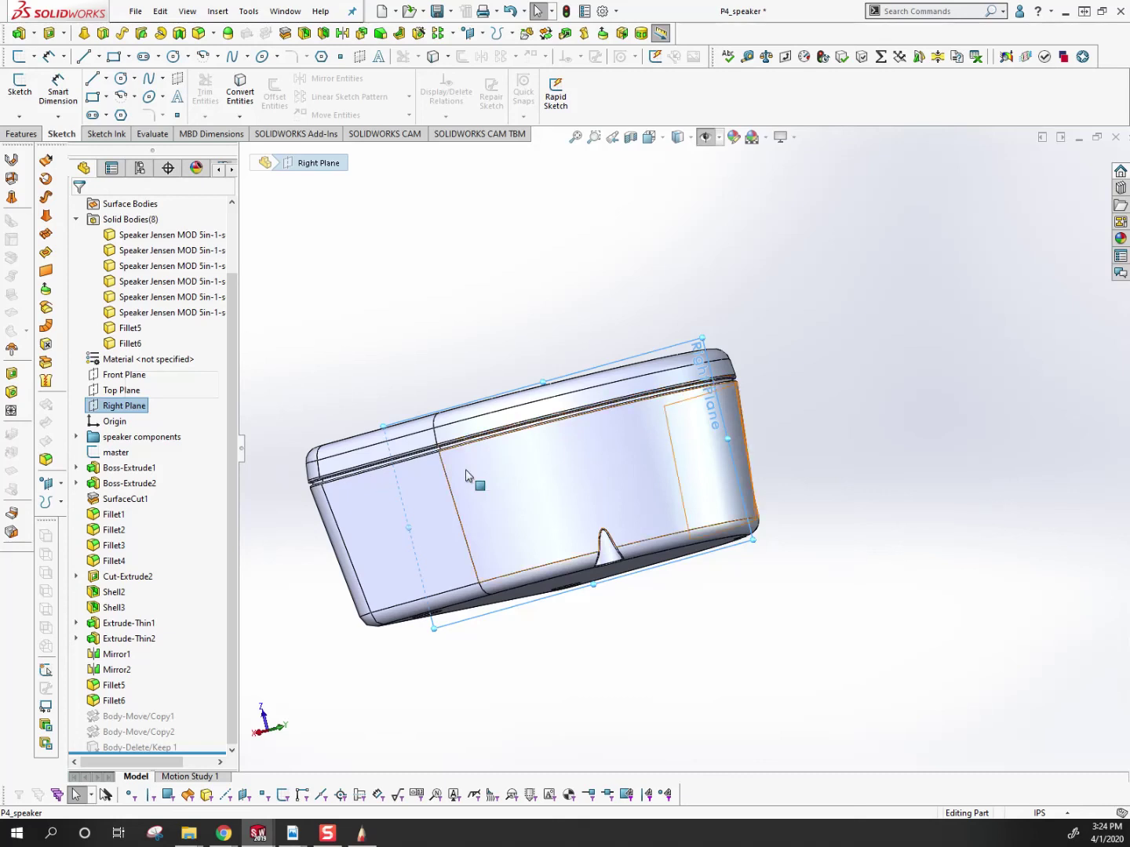
{"action": "left_click_drag", "start_coordinate": [427, 497], "coordinate": [614, 303]}
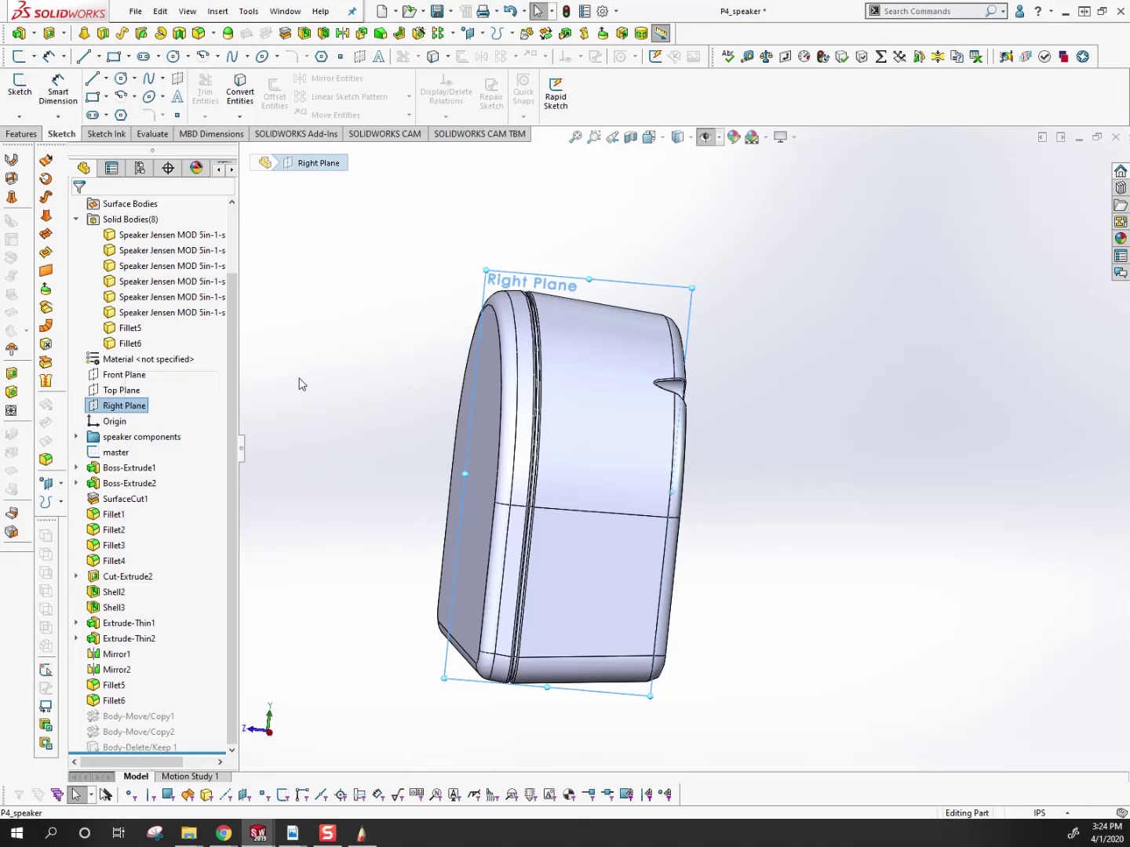
{"action": "left_click", "coordinate": [481, 405]}
{"action": "right_click", "coordinate": [480, 406]}
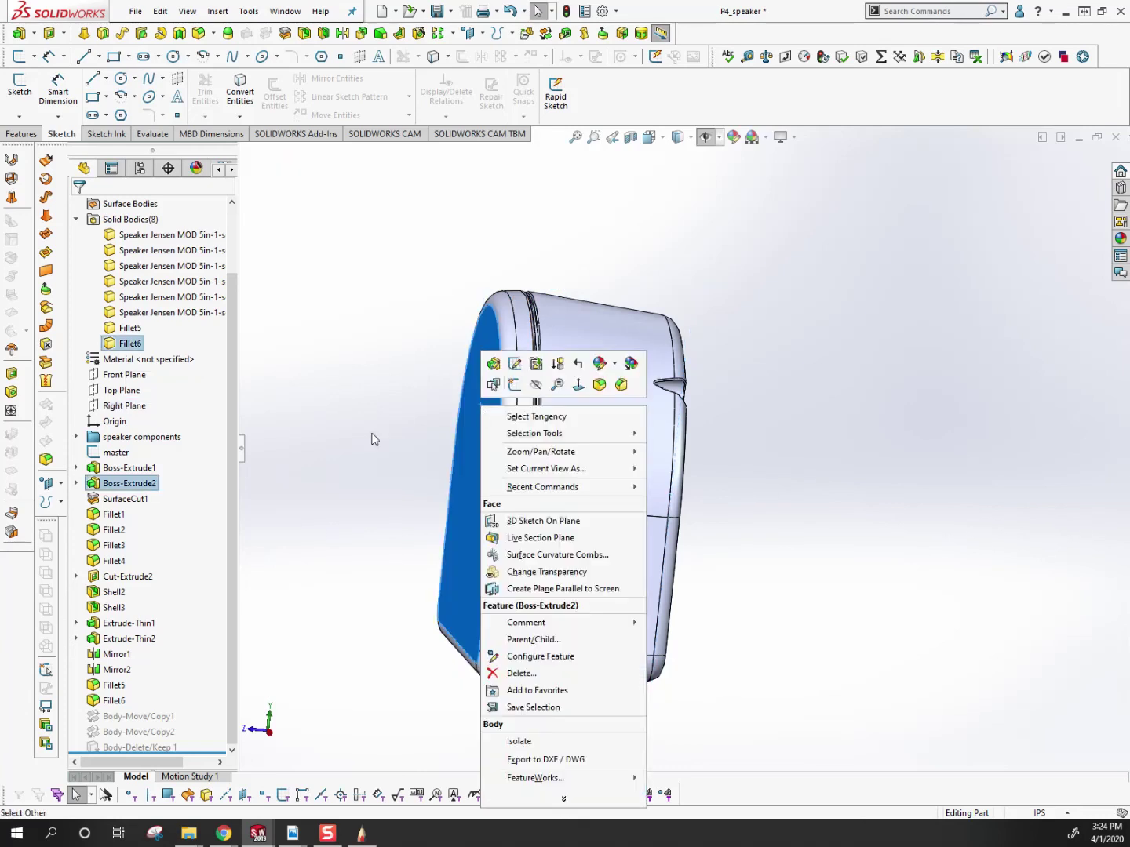
{"action": "left_click", "coordinate": [371, 435]}
{"action": "left_click", "coordinate": [110, 409]}
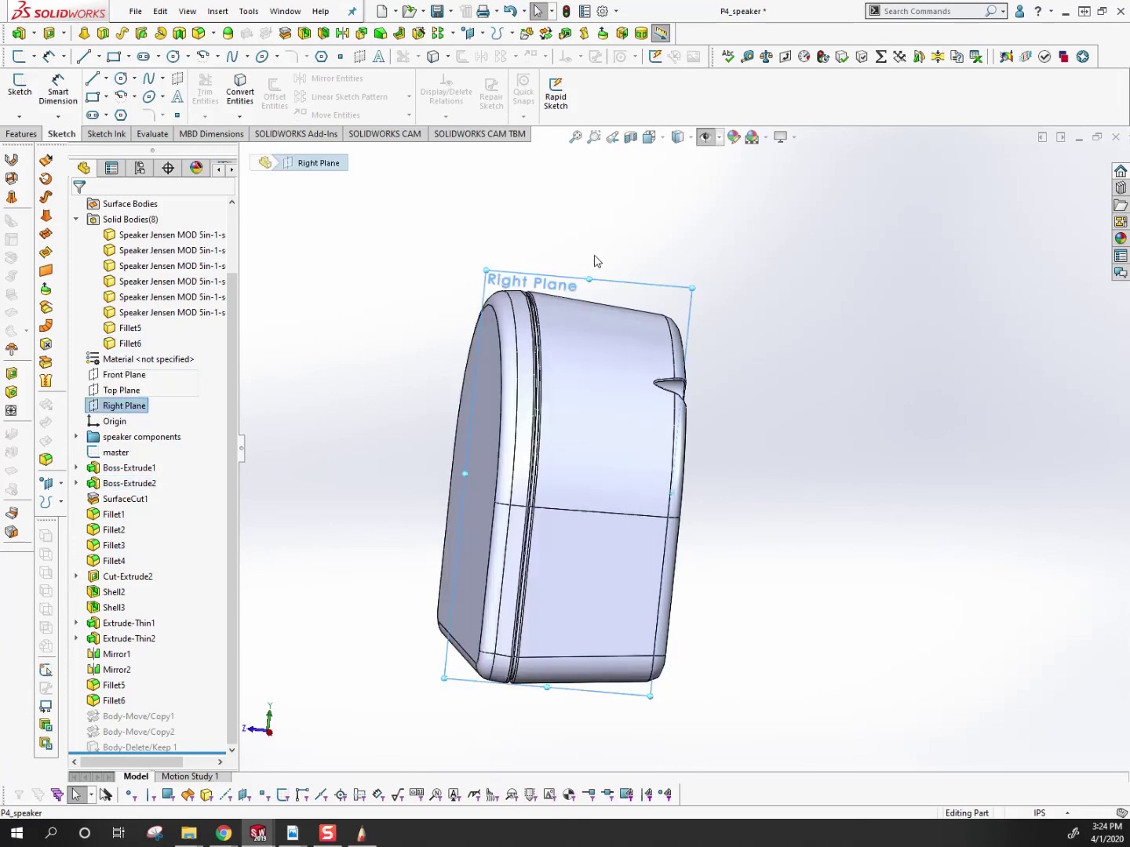
{"action": "left_click", "coordinate": [634, 139]}
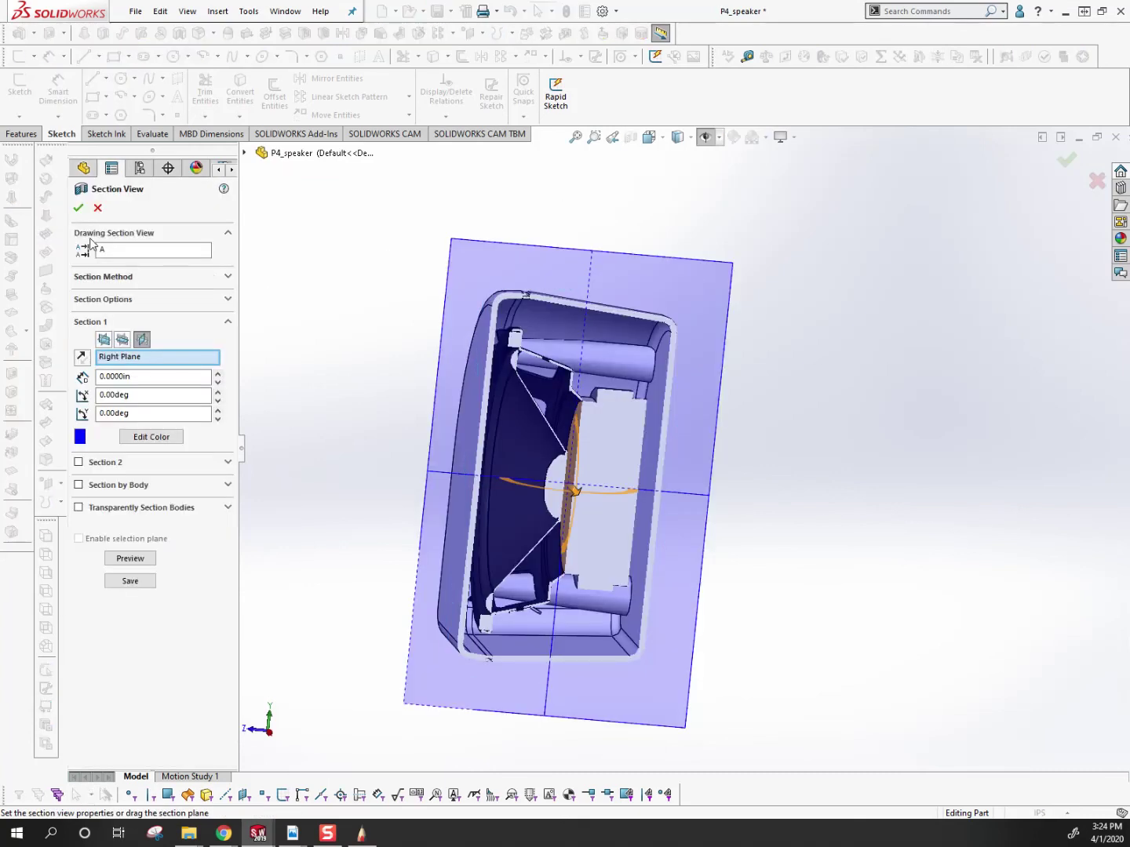
{"action": "left_click", "coordinate": [77, 209]}
Step: Examine the sectioned housing's wall thickness, parting lip, screw bosses and the fit around the speaker components
{"action": "left_click_drag", "start_coordinate": [612, 502], "coordinate": [596, 295]}
{"action": "scroll", "coordinate": [597, 295], "scroll_direction": "down", "scroll_amount": 5}
{"action": "scroll", "coordinate": [491, 254], "scroll_direction": "down", "scroll_amount": 2}
{"action": "scroll", "coordinate": [790, 328], "scroll_direction": "up", "scroll_amount": 5}
{"action": "scroll", "coordinate": [547, 312], "scroll_direction": "up", "scroll_amount": 5}
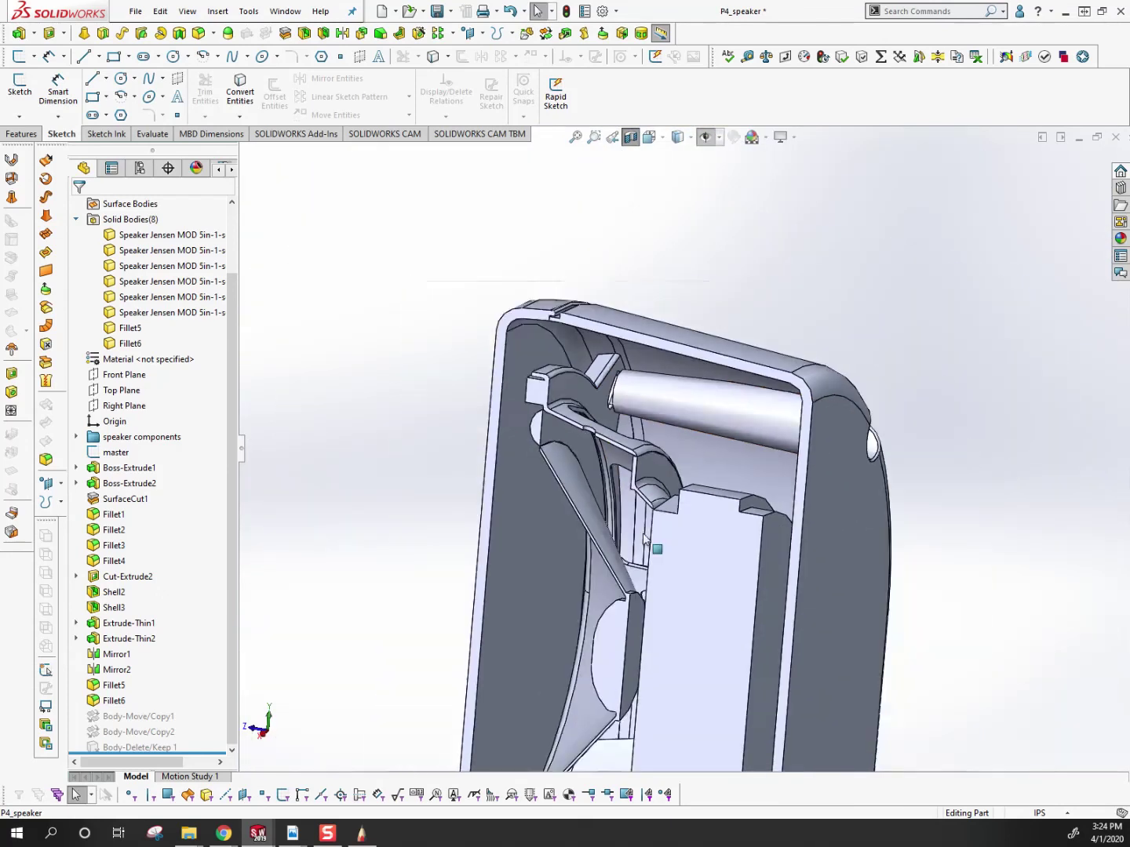
{"action": "scroll", "coordinate": [645, 541], "scroll_direction": "up", "scroll_amount": 3}
{"action": "left_click_drag", "start_coordinate": [611, 510], "coordinate": [706, 548]}
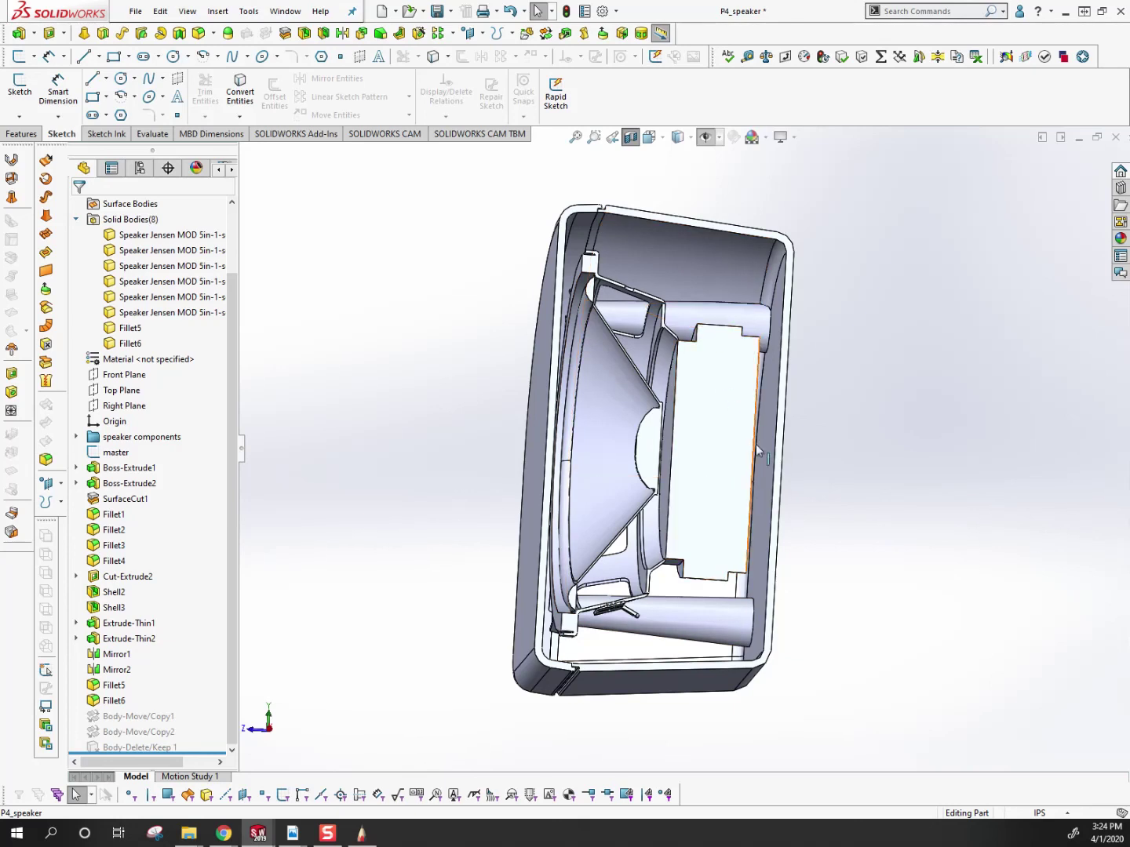
{"action": "left_click_drag", "start_coordinate": [746, 471], "coordinate": [703, 358]}
{"action": "key", "text": "Escape"}
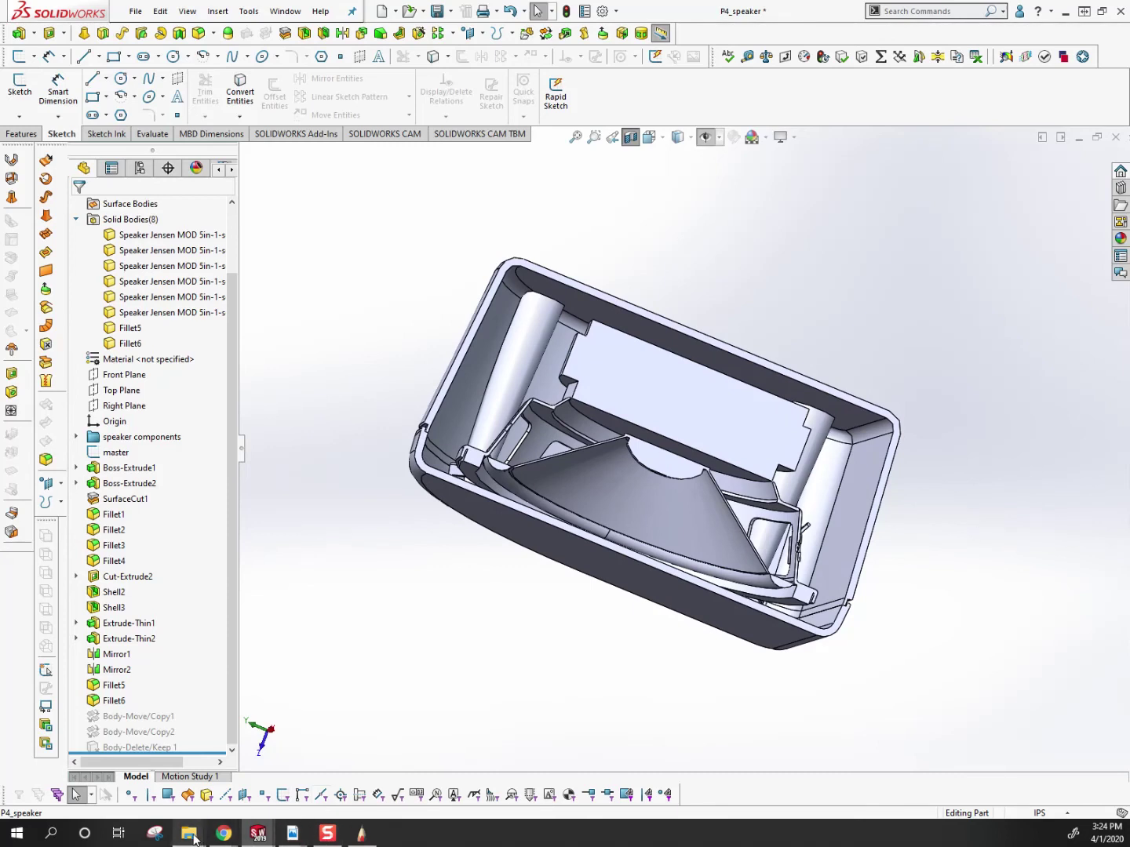
Step: Switch to the IMAN presentation PDF in Adobe Acrobat and fit a whole page in the view
{"action": "mouse_move", "coordinate": [288, 837]}
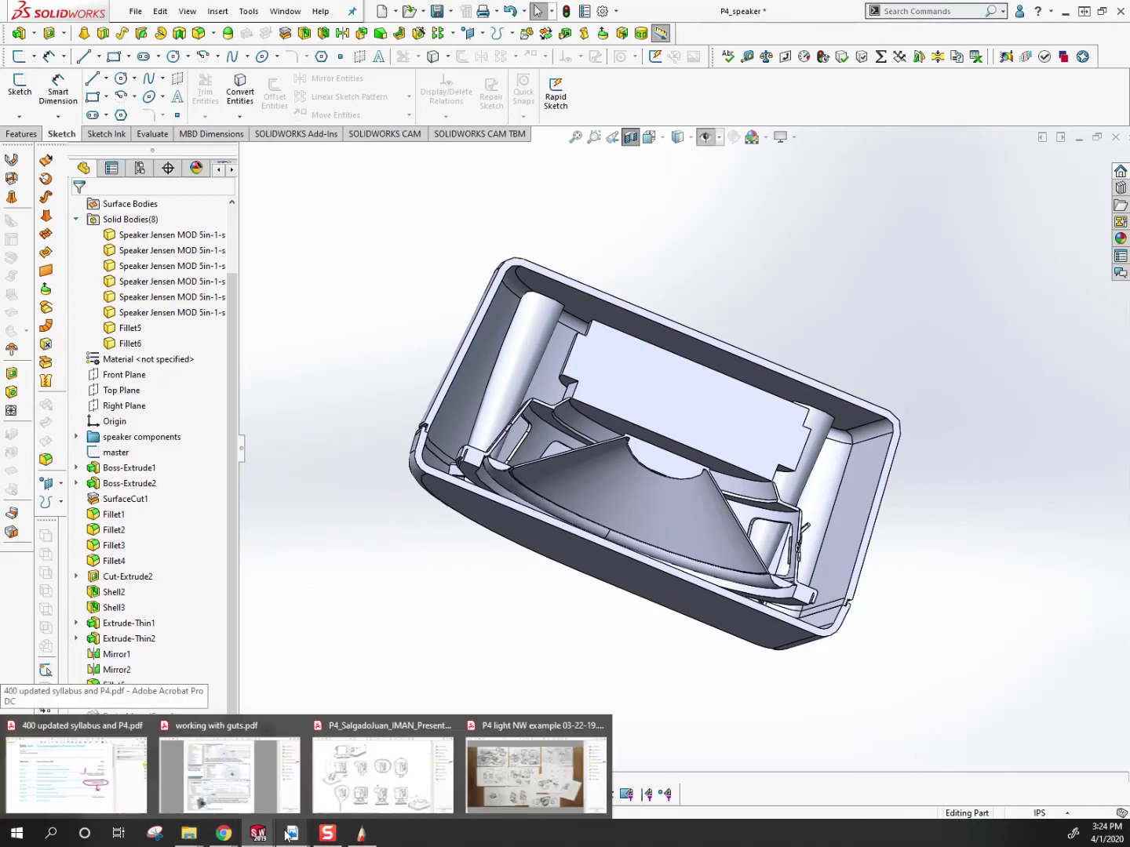
{"action": "left_click", "coordinate": [398, 725]}
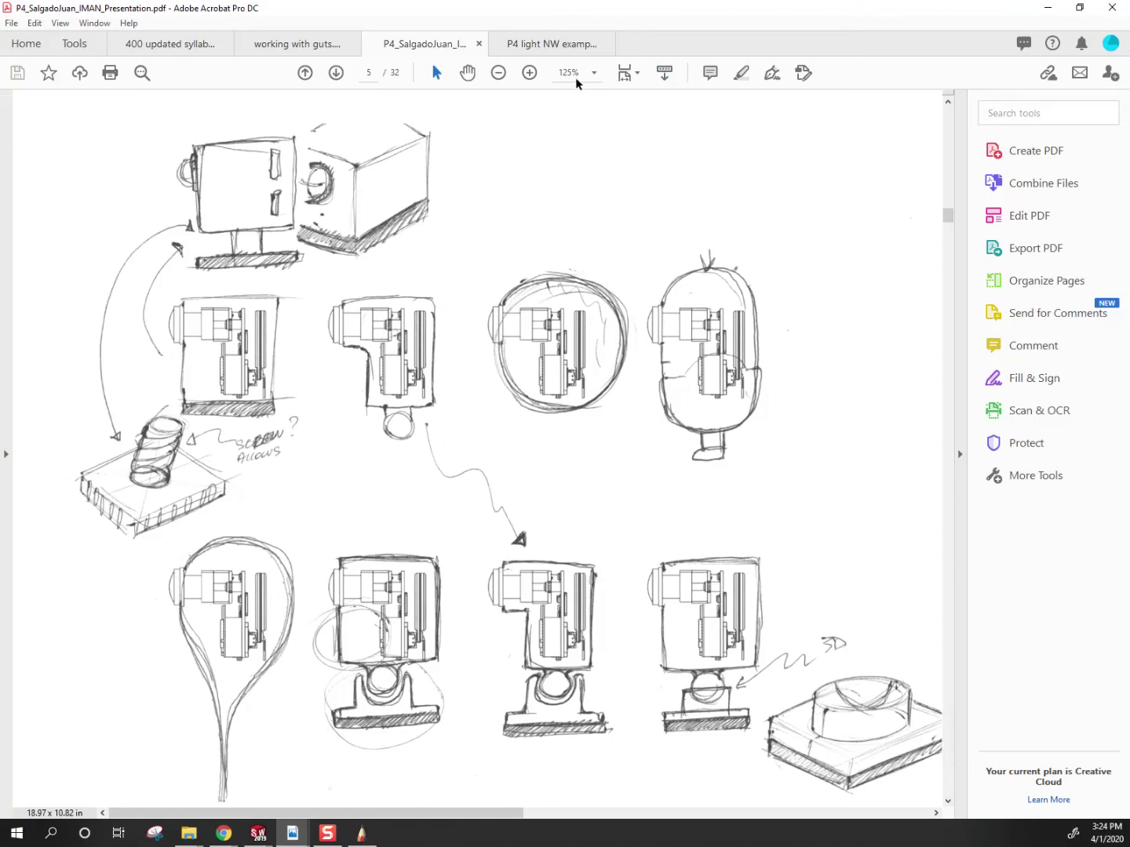
{"action": "left_click", "coordinate": [498, 72]}
{"action": "left_click", "coordinate": [499, 72]}
{"action": "key", "text": "ctrl+0"}
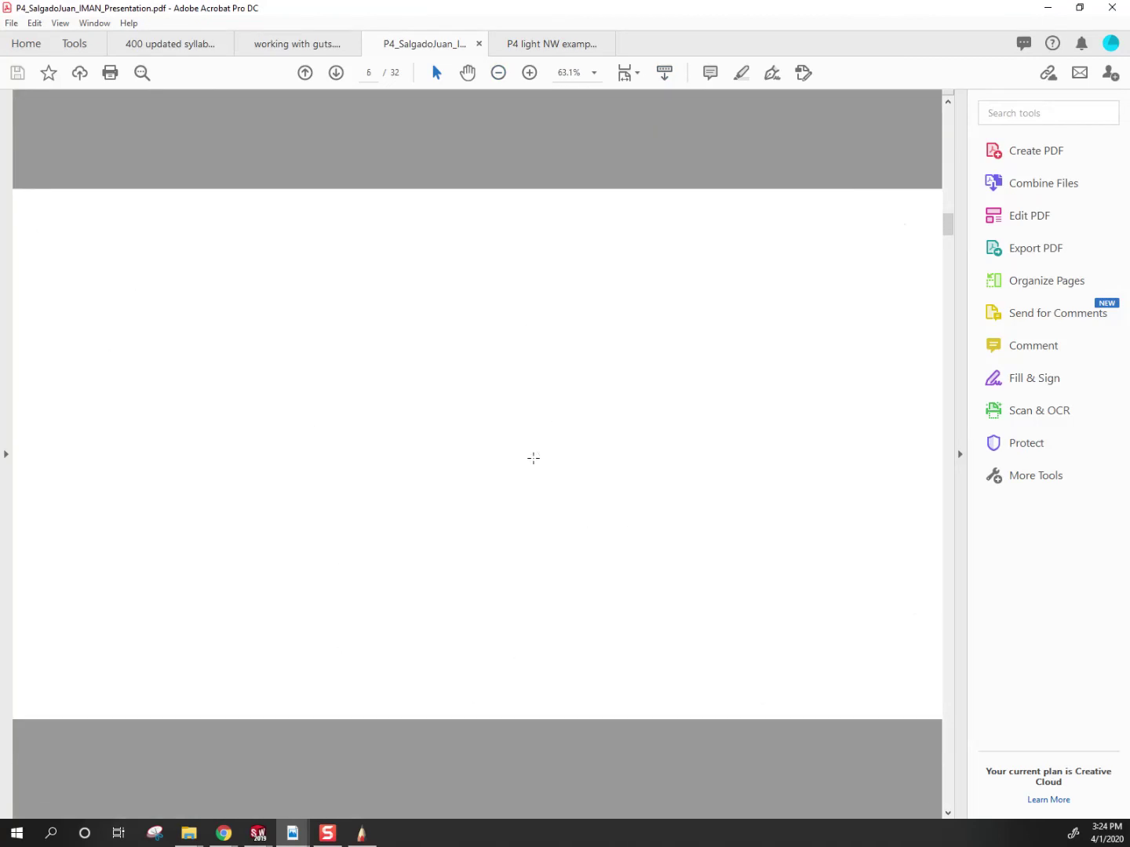
Step: Review the presentation's concept renderings and exploded views through to the final concept's Components page
{"action": "scroll", "coordinate": [533, 458], "scroll_direction": "down", "scroll_amount": 6}
{"action": "scroll", "coordinate": [533, 458], "scroll_direction": "down", "scroll_amount": 3}
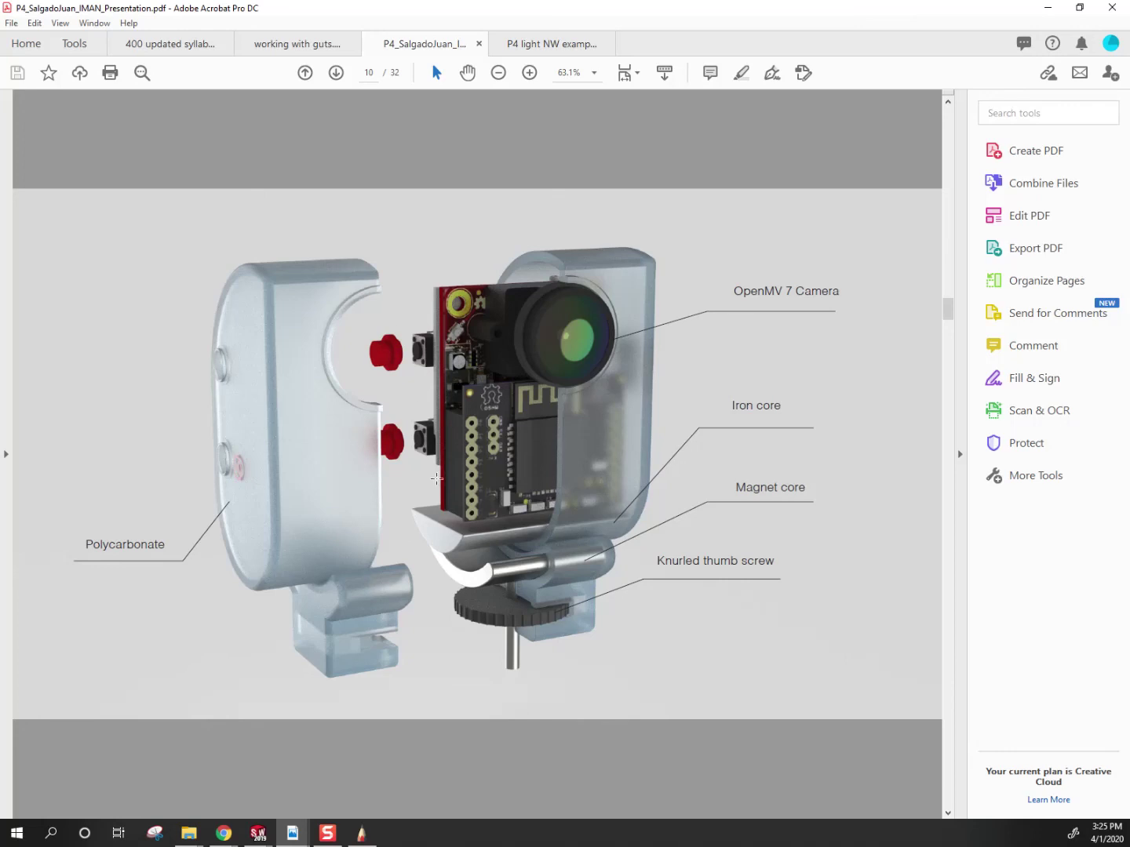
{"action": "scroll", "coordinate": [455, 589], "scroll_direction": "down", "scroll_amount": 1}
{"action": "scroll", "coordinate": [455, 588], "scroll_direction": "down", "scroll_amount": 7}
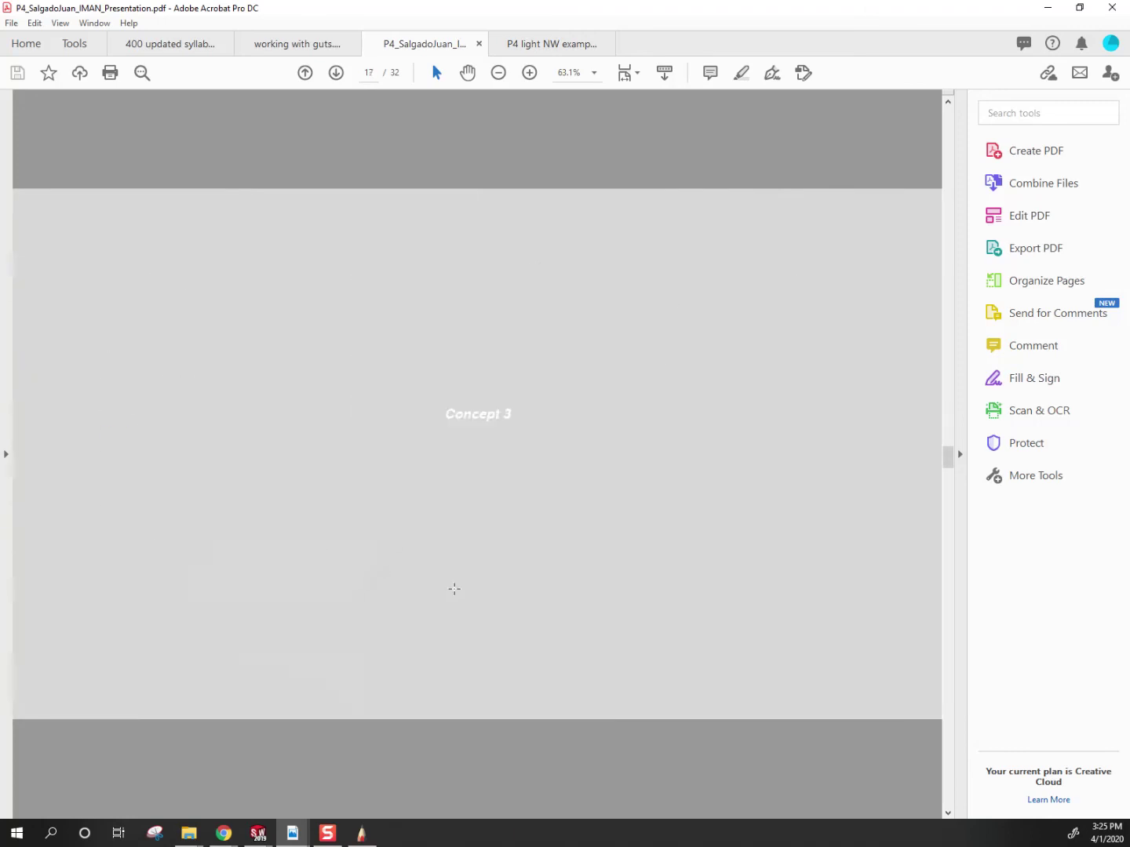
{"action": "scroll", "coordinate": [454, 588], "scroll_direction": "down", "scroll_amount": 3}
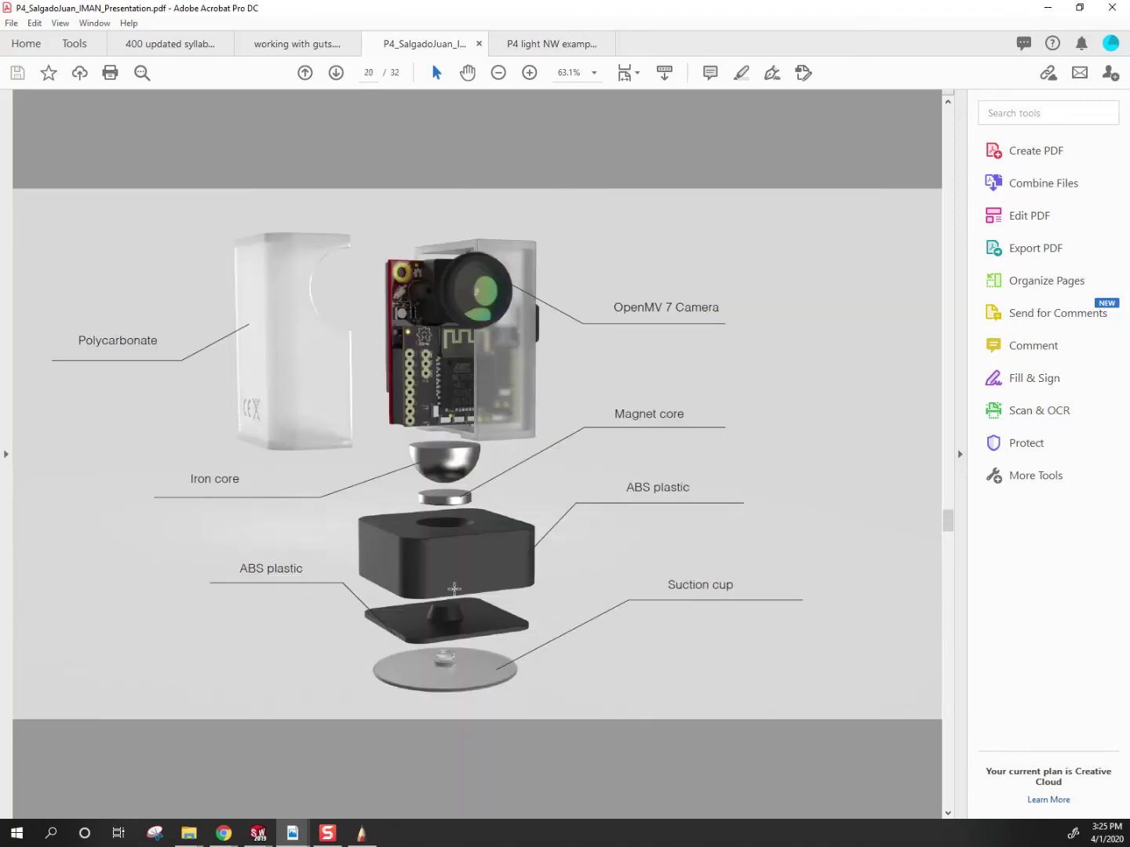
{"action": "scroll", "coordinate": [454, 588], "scroll_direction": "down", "scroll_amount": 4}
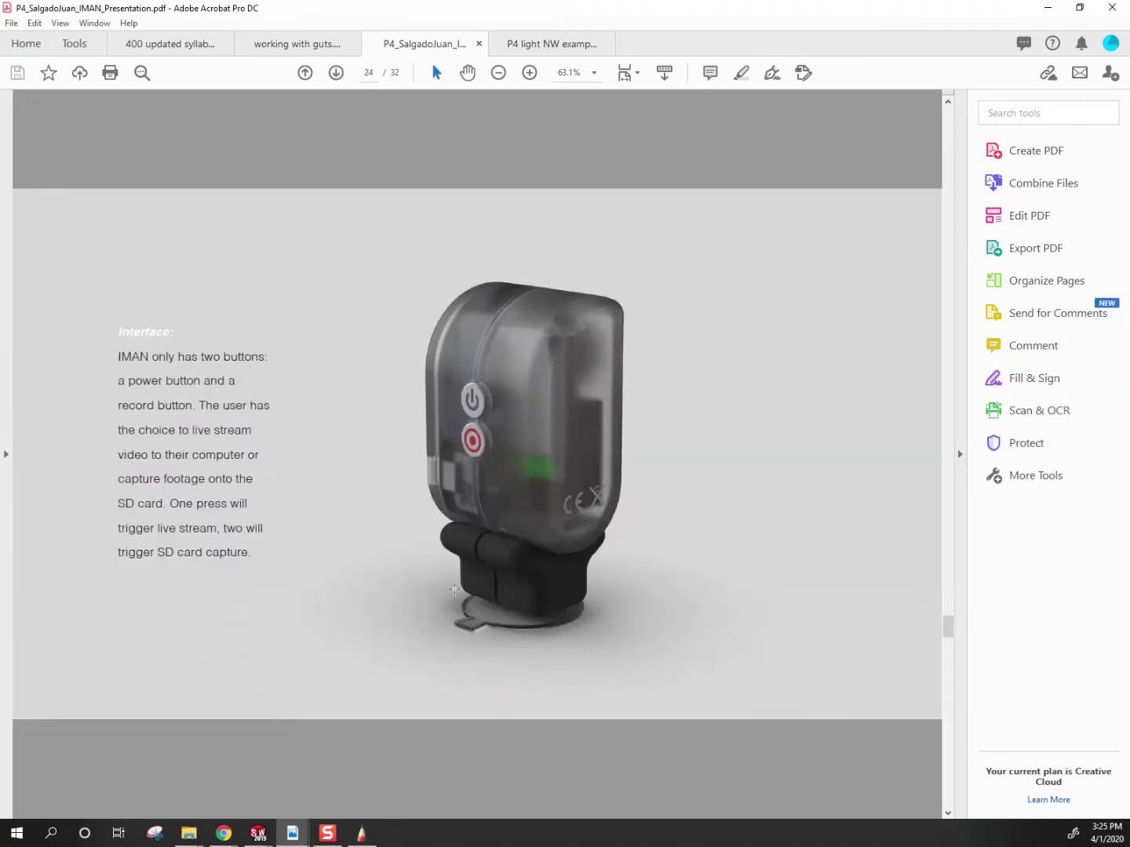
{"action": "scroll", "coordinate": [455, 589], "scroll_direction": "down", "scroll_amount": 1}
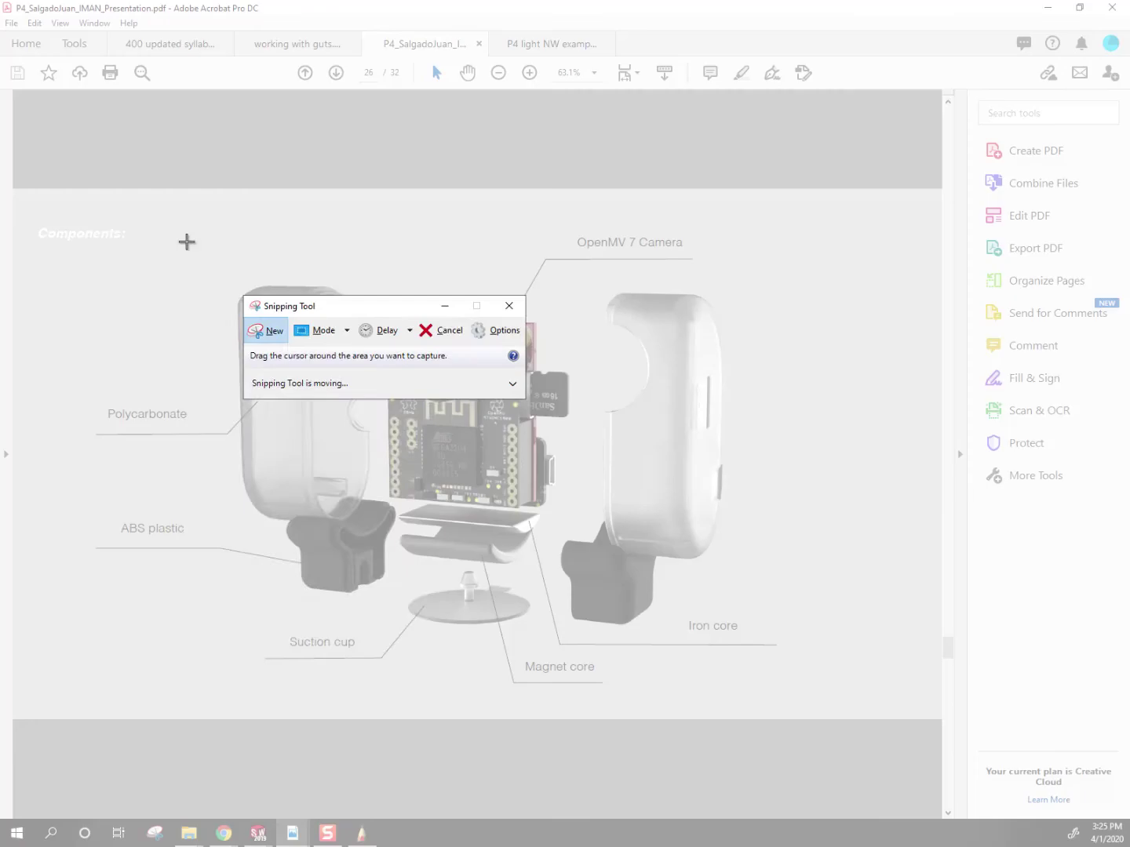
Step: Snip the clear housing half from the Components page and go back to the exploded view on page 15
{"action": "left_click_drag", "start_coordinate": [186, 242], "coordinate": [470, 659]}
{"action": "left_click", "coordinate": [466, 117]}
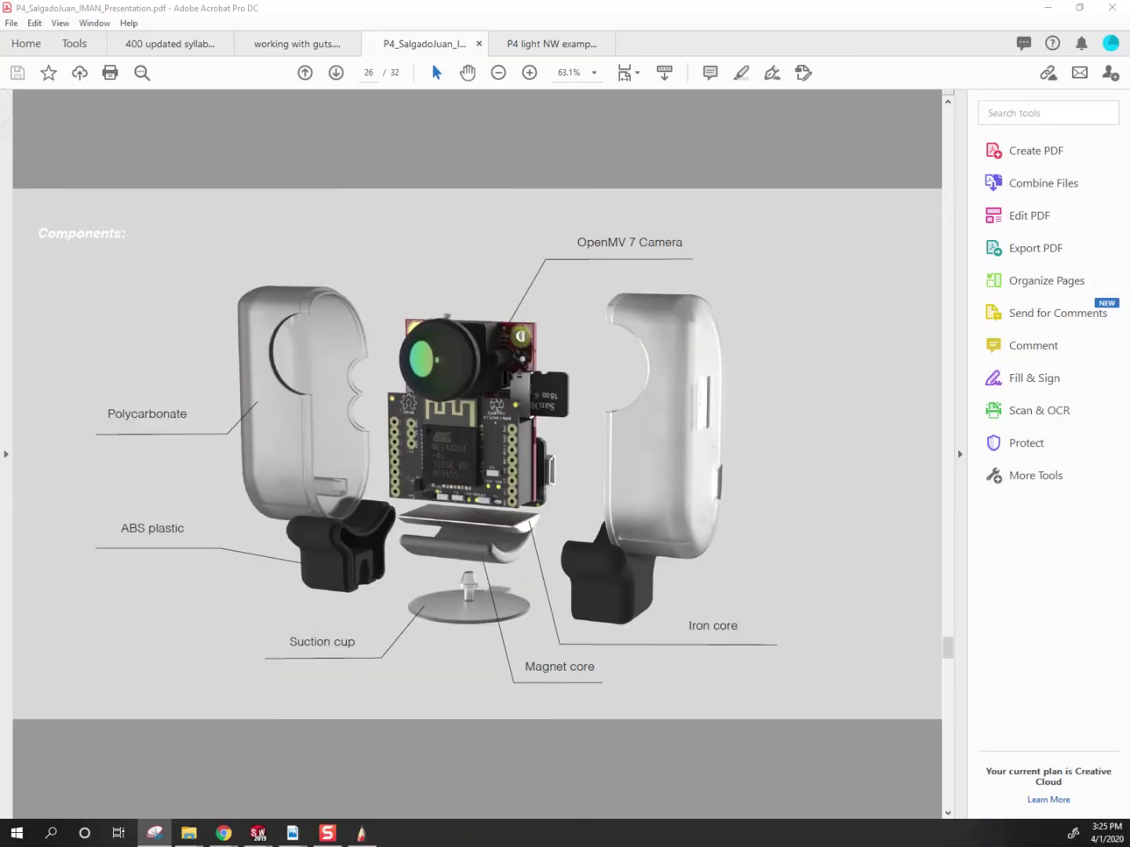
{"action": "scroll", "coordinate": [617, 440], "scroll_direction": "up", "scroll_amount": 2}
{"action": "scroll", "coordinate": [618, 441], "scroll_direction": "up", "scroll_amount": 6}
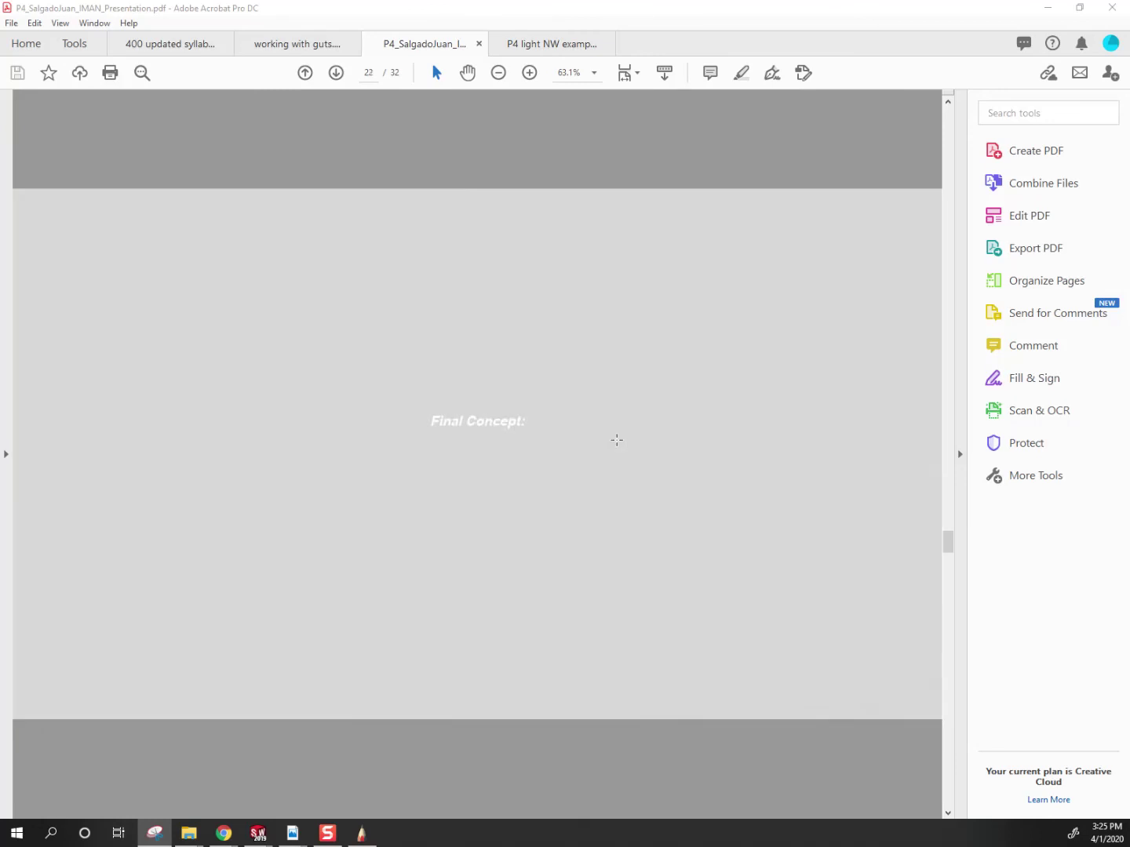
{"action": "scroll", "coordinate": [617, 441], "scroll_direction": "up", "scroll_amount": 3}
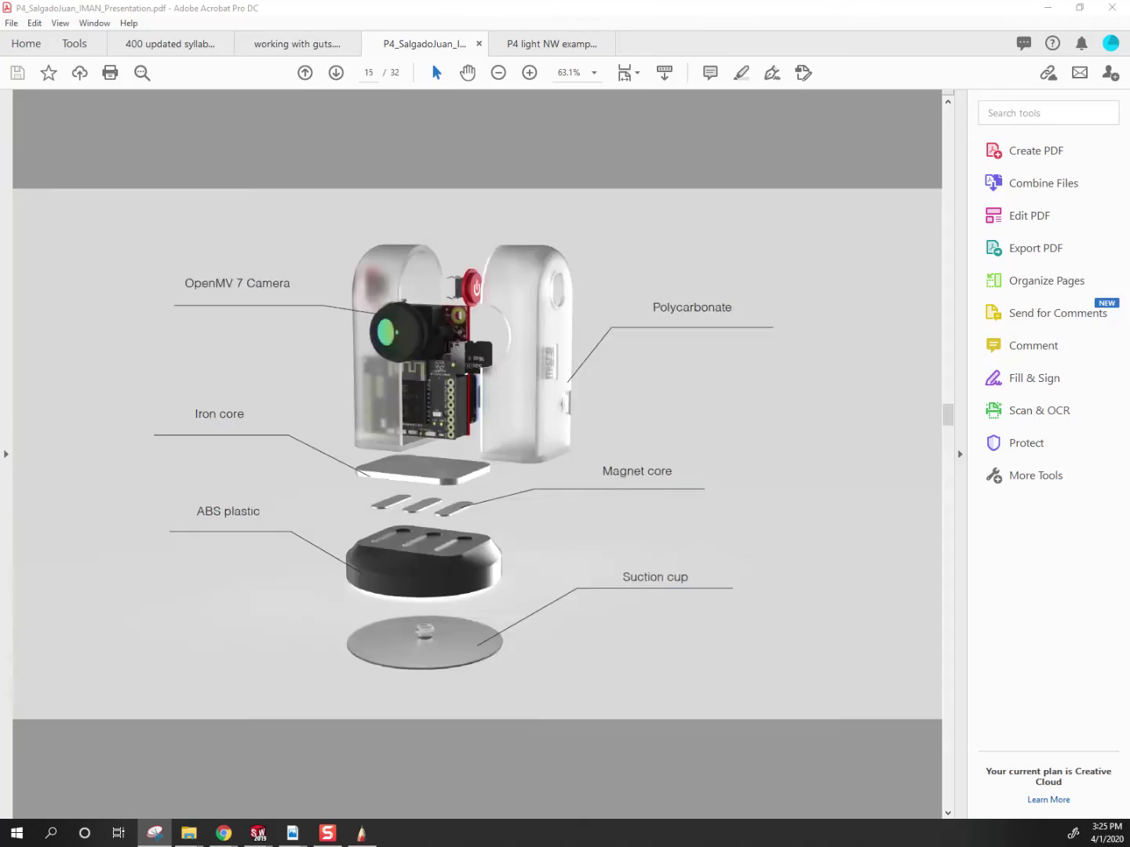
Step: Compare the snipped housing half with page 15's exploded view side by side and put the snip away
{"action": "left_click_drag", "start_coordinate": [152, 144], "coordinate": [661, 95]}
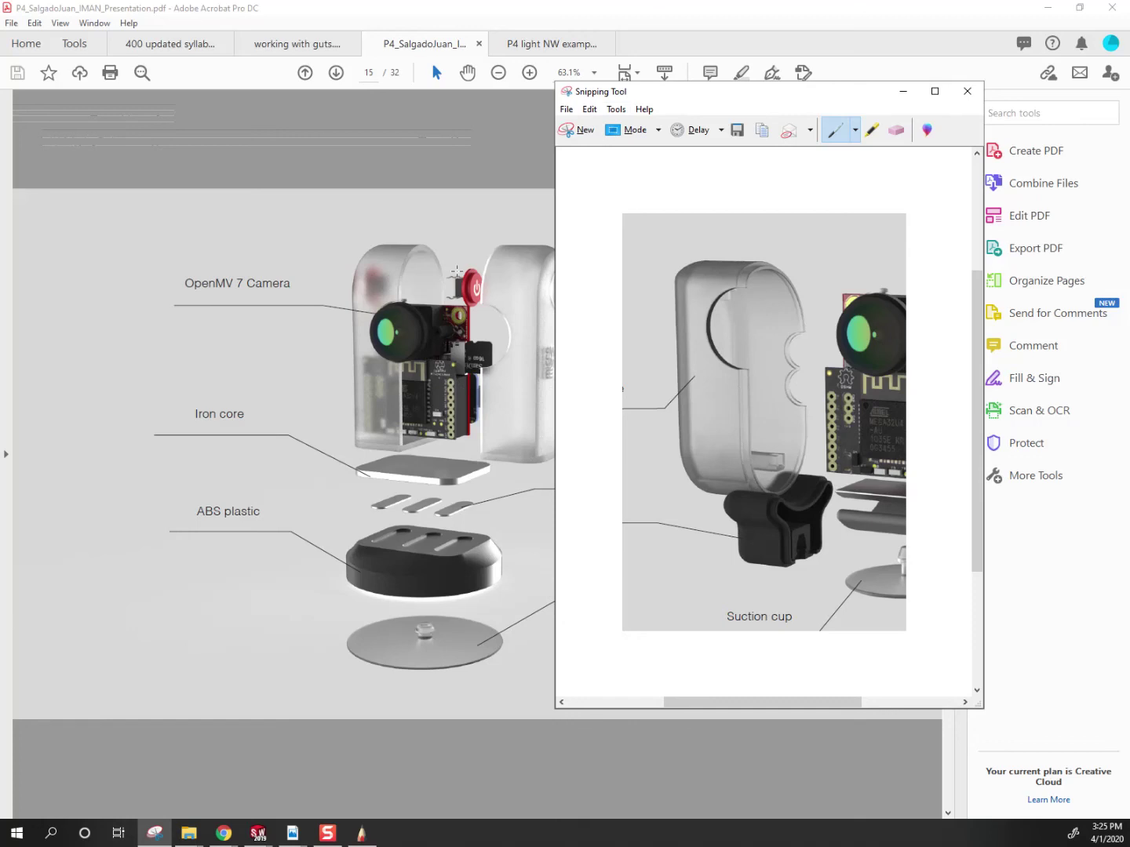
{"action": "left_click_drag", "start_coordinate": [681, 101], "coordinate": [787, 106]}
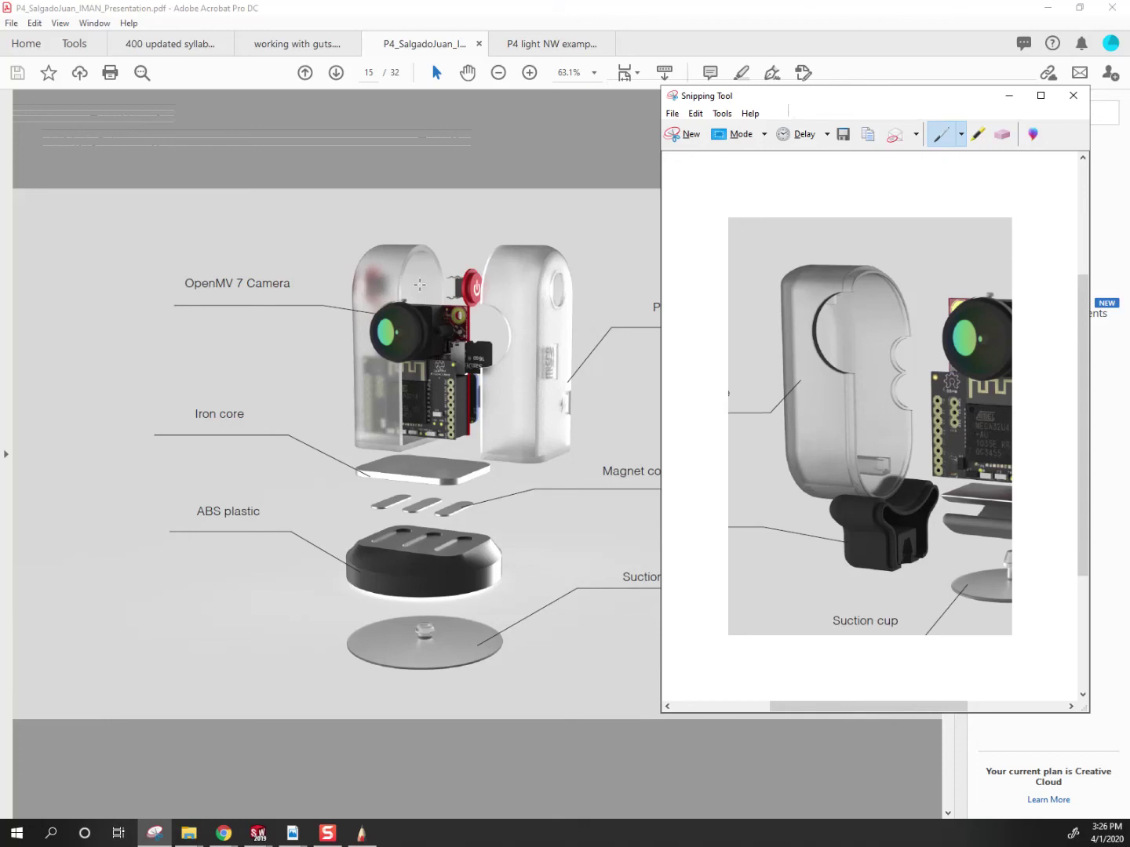
{"action": "left_click_drag", "start_coordinate": [803, 102], "coordinate": [562, 89]}
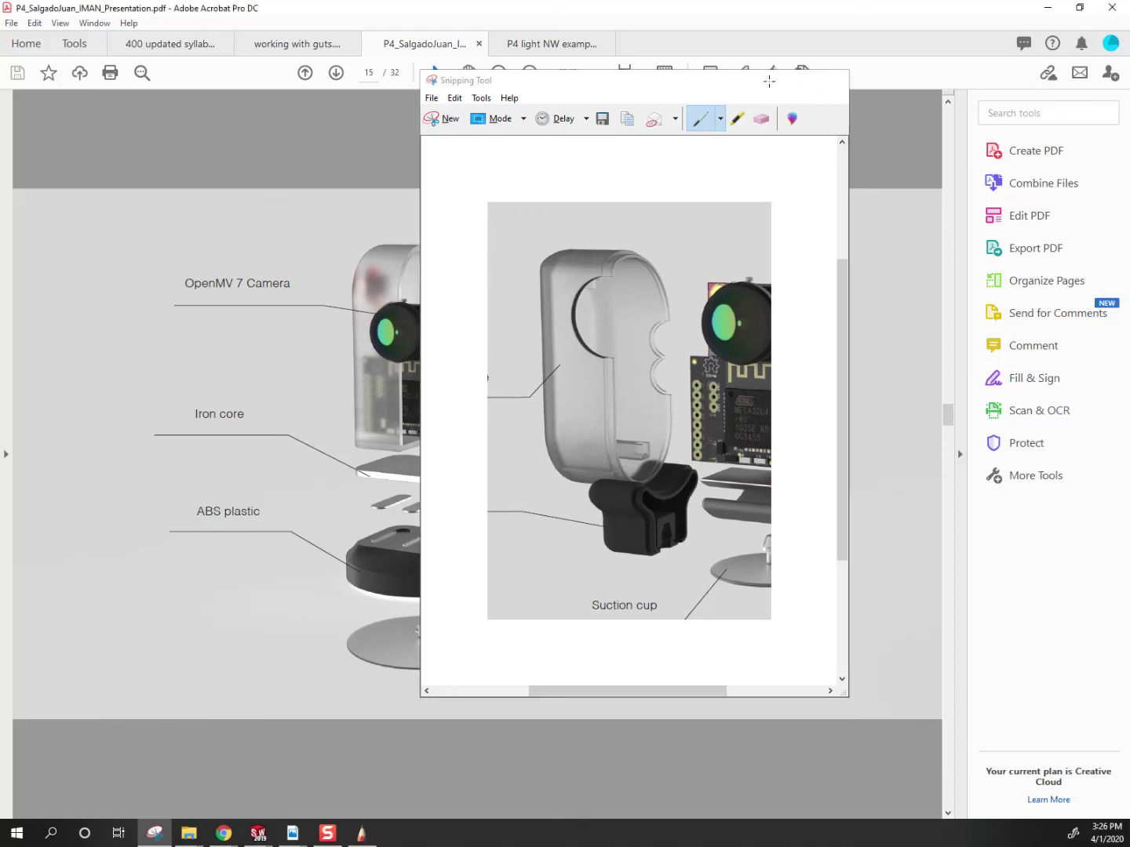
{"action": "left_click", "coordinate": [769, 80]}
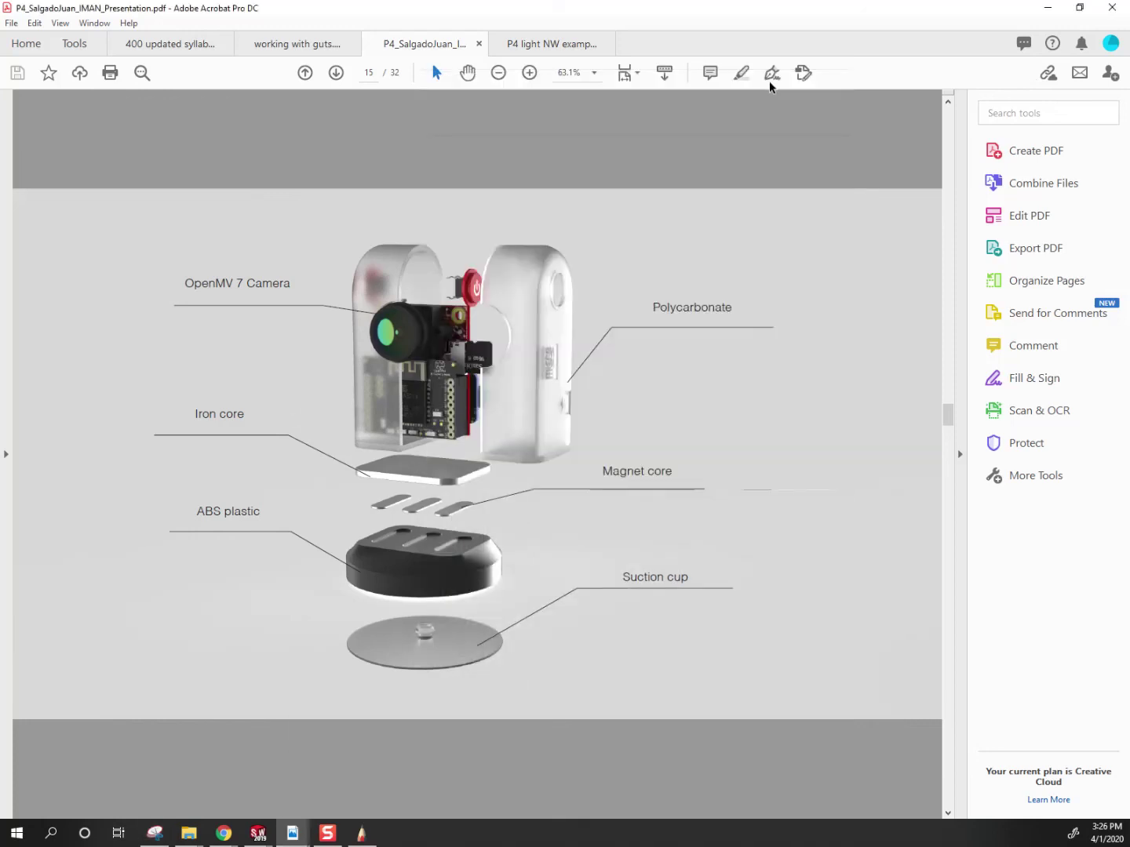
Step: Return to SOLIDWORKS and look through the speaker guts and gut setup documents before switching to the Assem7 assembly
{"action": "left_click", "coordinate": [534, 55]}
{"action": "left_click", "coordinate": [1047, 8]}
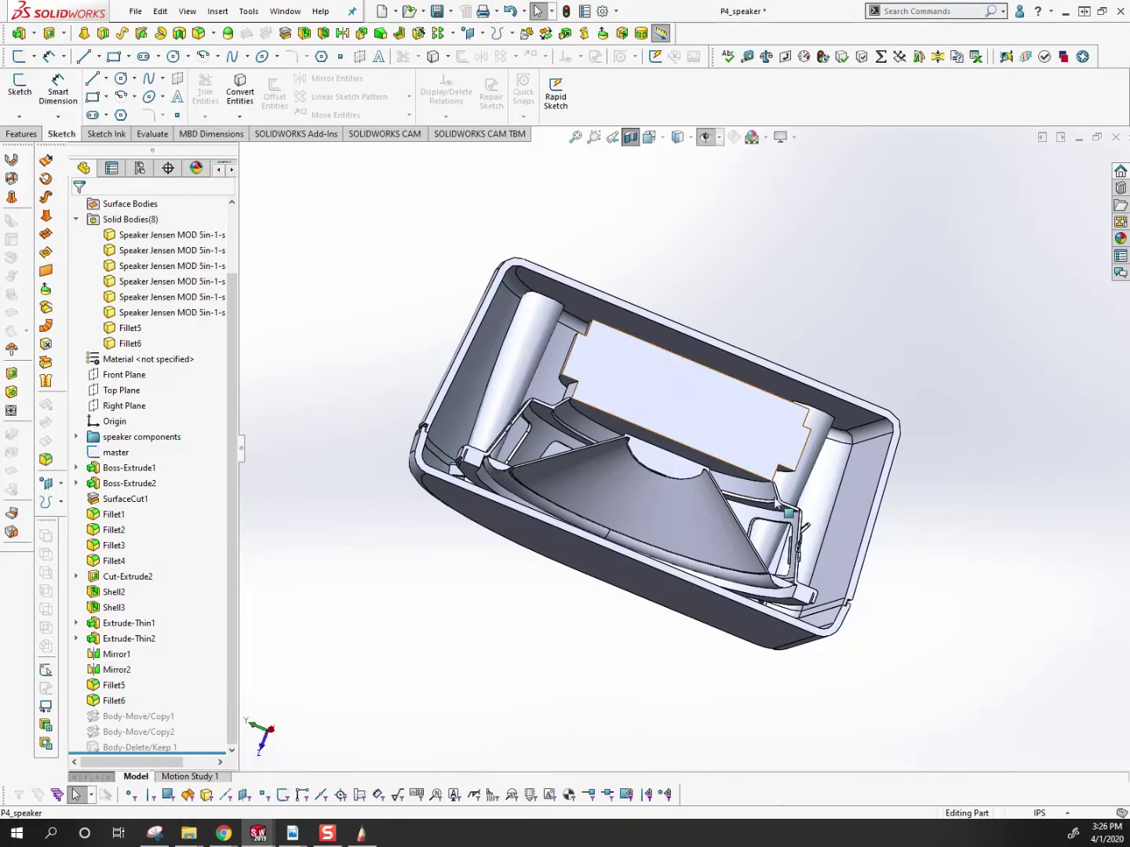
{"action": "left_click", "coordinate": [286, 11]}
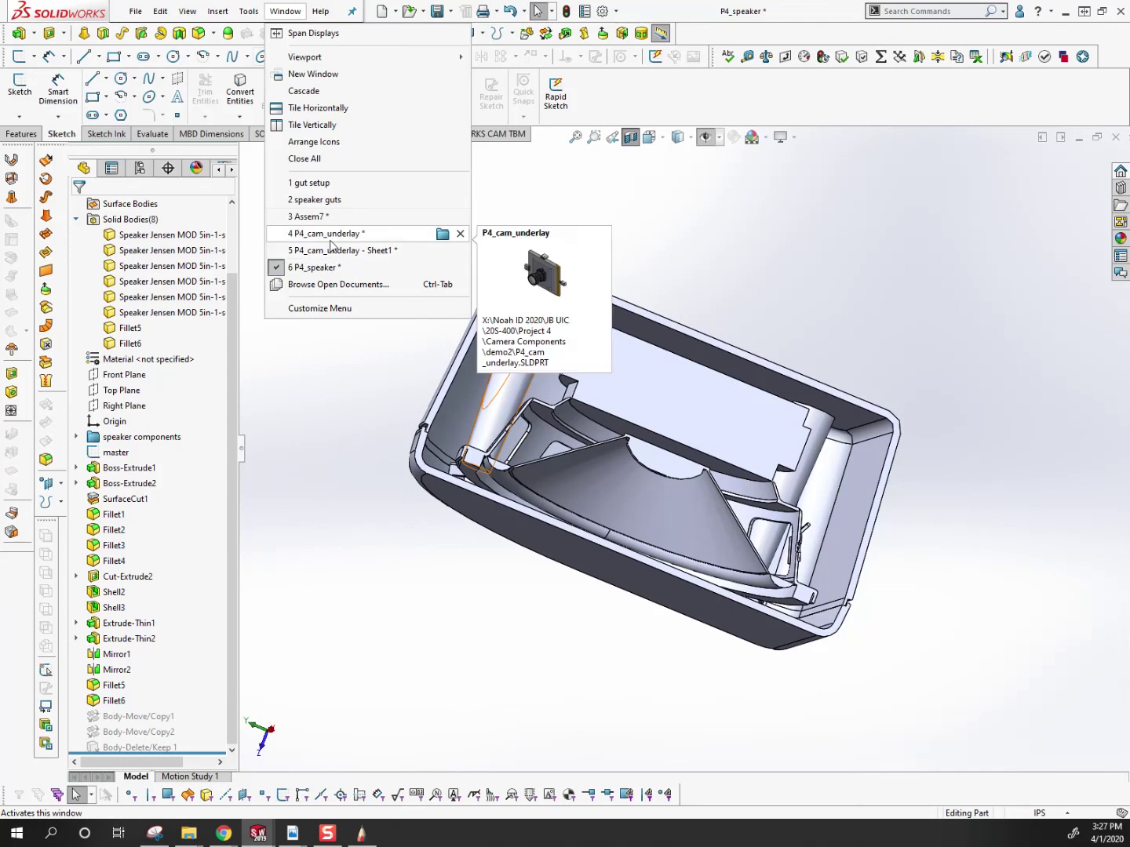
{"action": "left_click", "coordinate": [314, 200]}
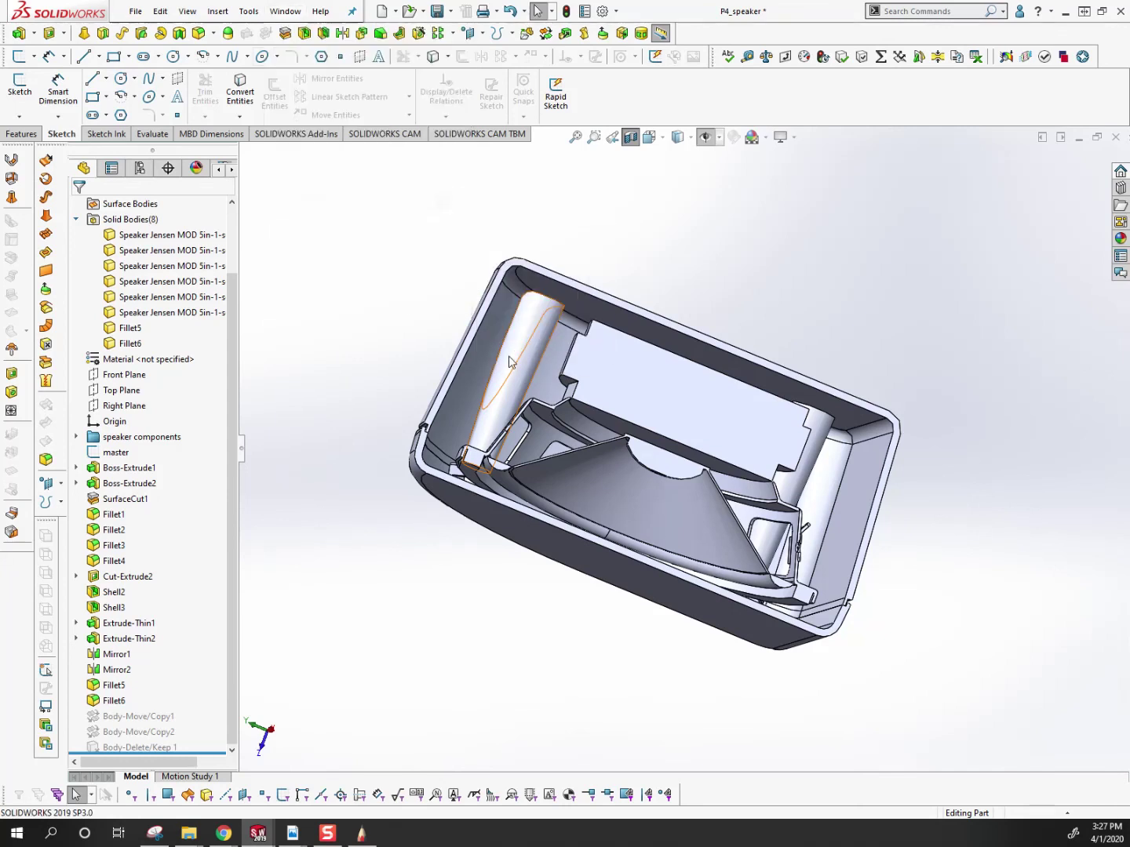
{"action": "left_click", "coordinate": [284, 11]}
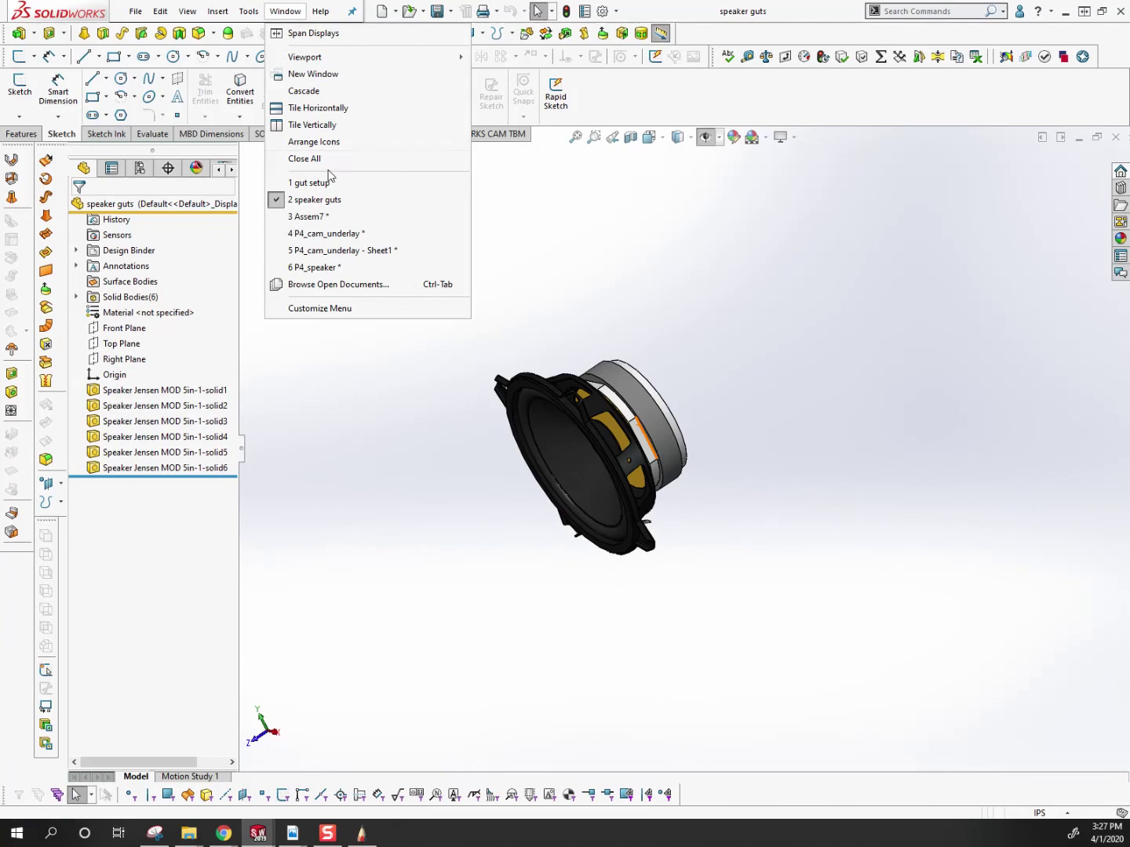
{"action": "left_click", "coordinate": [321, 187]}
{"action": "left_click", "coordinate": [286, 10]}
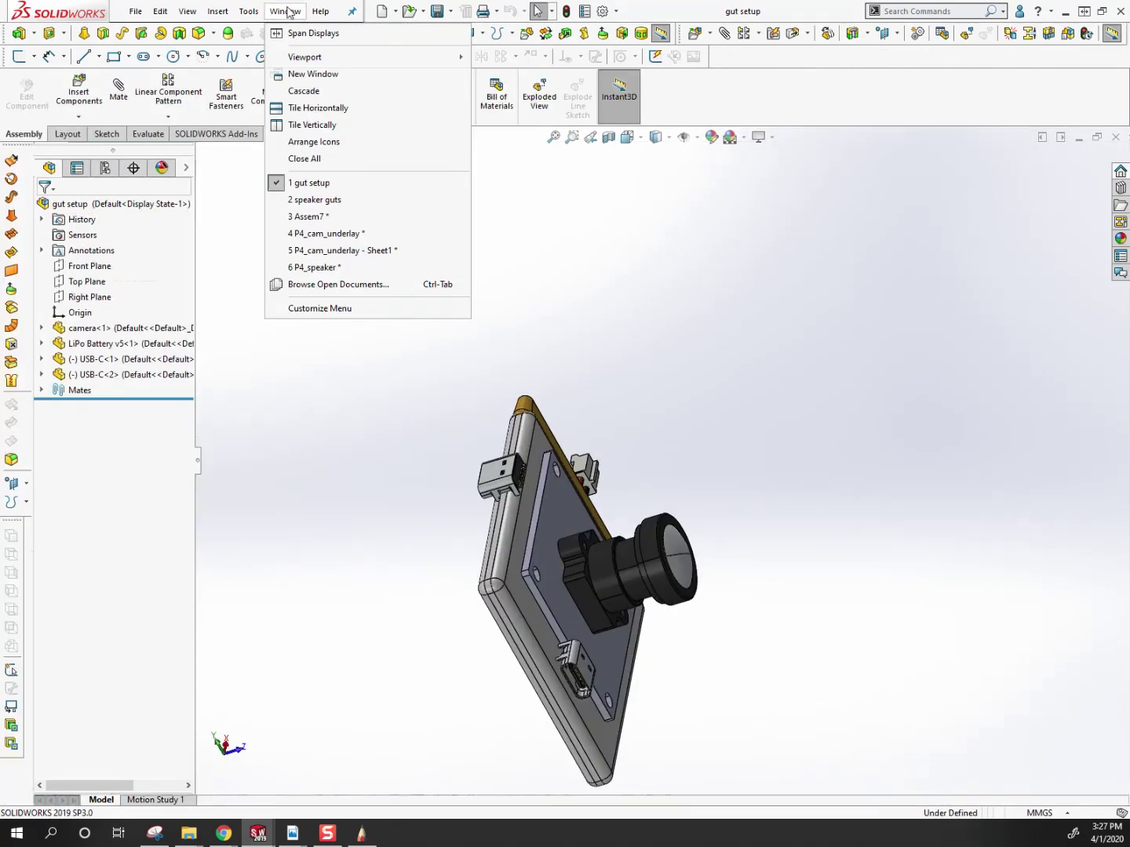
{"action": "left_click", "coordinate": [314, 216]}
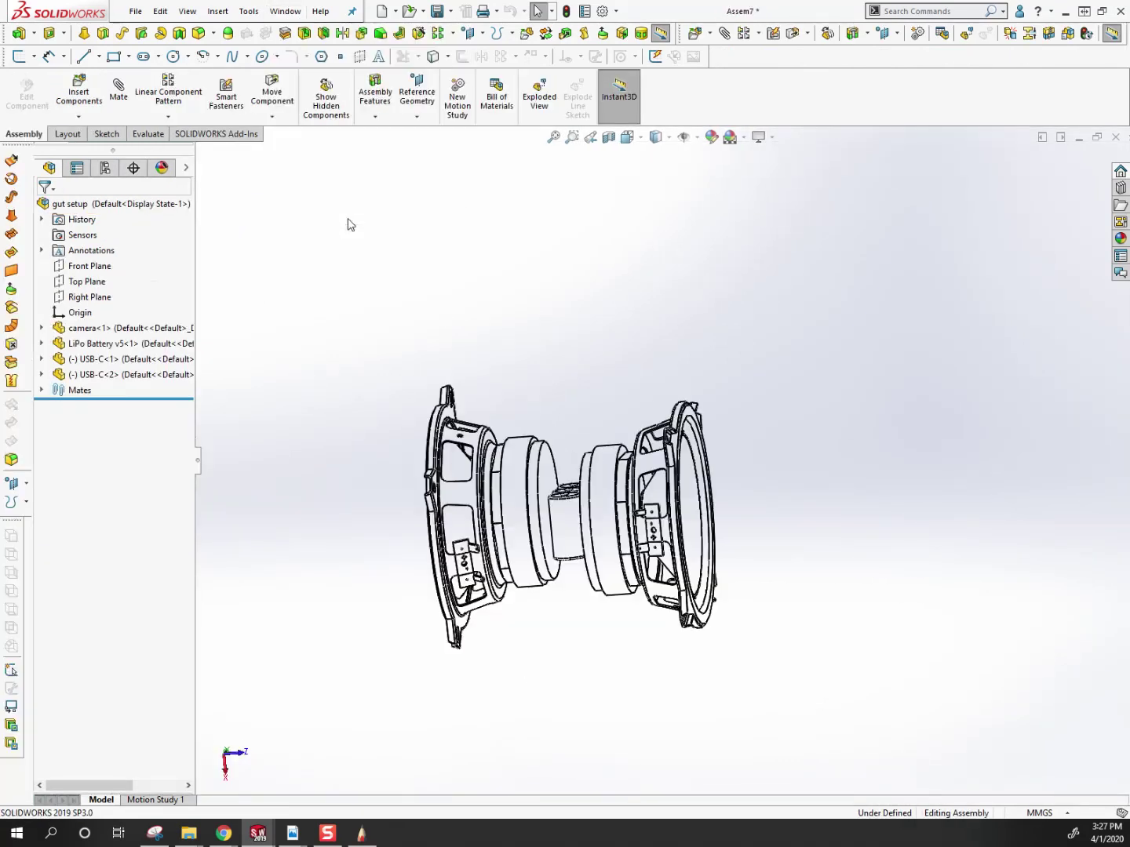
Step: Examine the layout of the two speakers and three batteries in Assem7 from the side, the front and at an angle
{"action": "left_click", "coordinate": [626, 137]}
{"action": "left_click", "coordinate": [648, 177]}
{"action": "left_click_drag", "start_coordinate": [668, 385], "coordinate": [696, 377]}
{"action": "left_click_drag", "start_coordinate": [638, 492], "coordinate": [763, 350]}
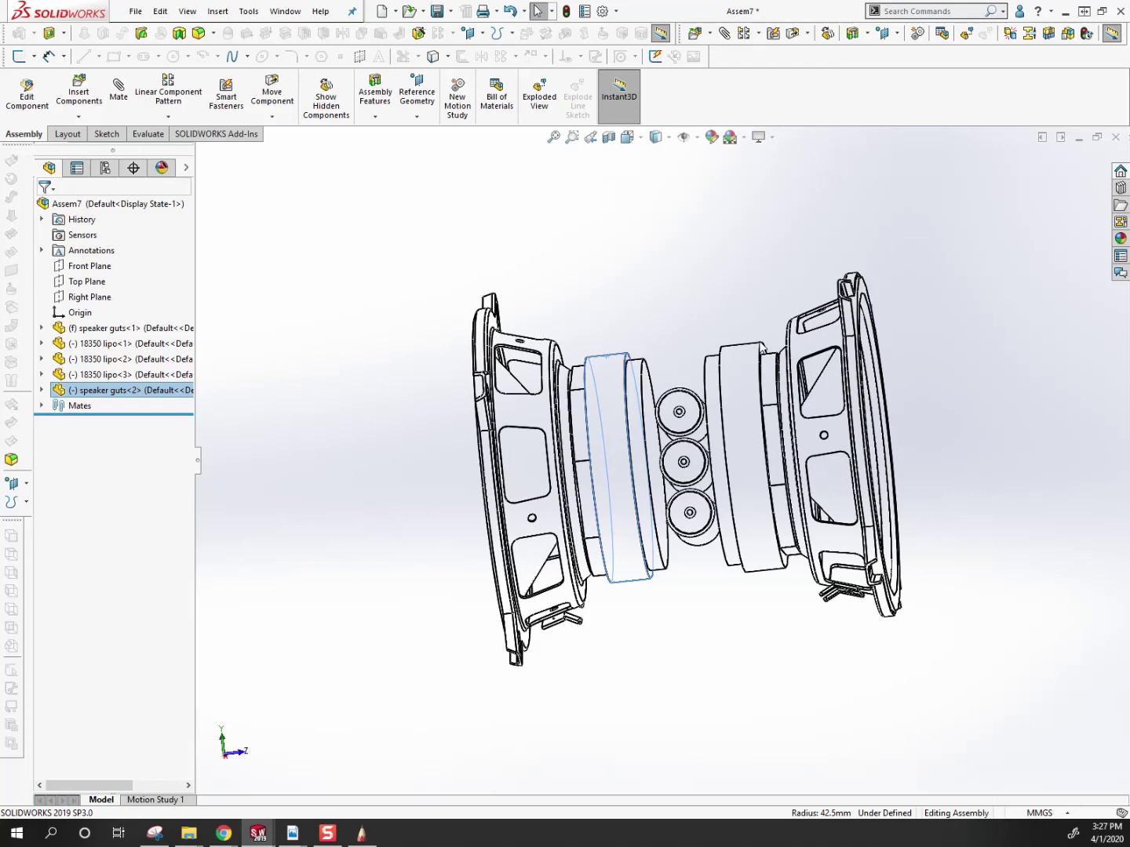
{"action": "left_click_drag", "start_coordinate": [744, 270], "coordinate": [627, 317]}
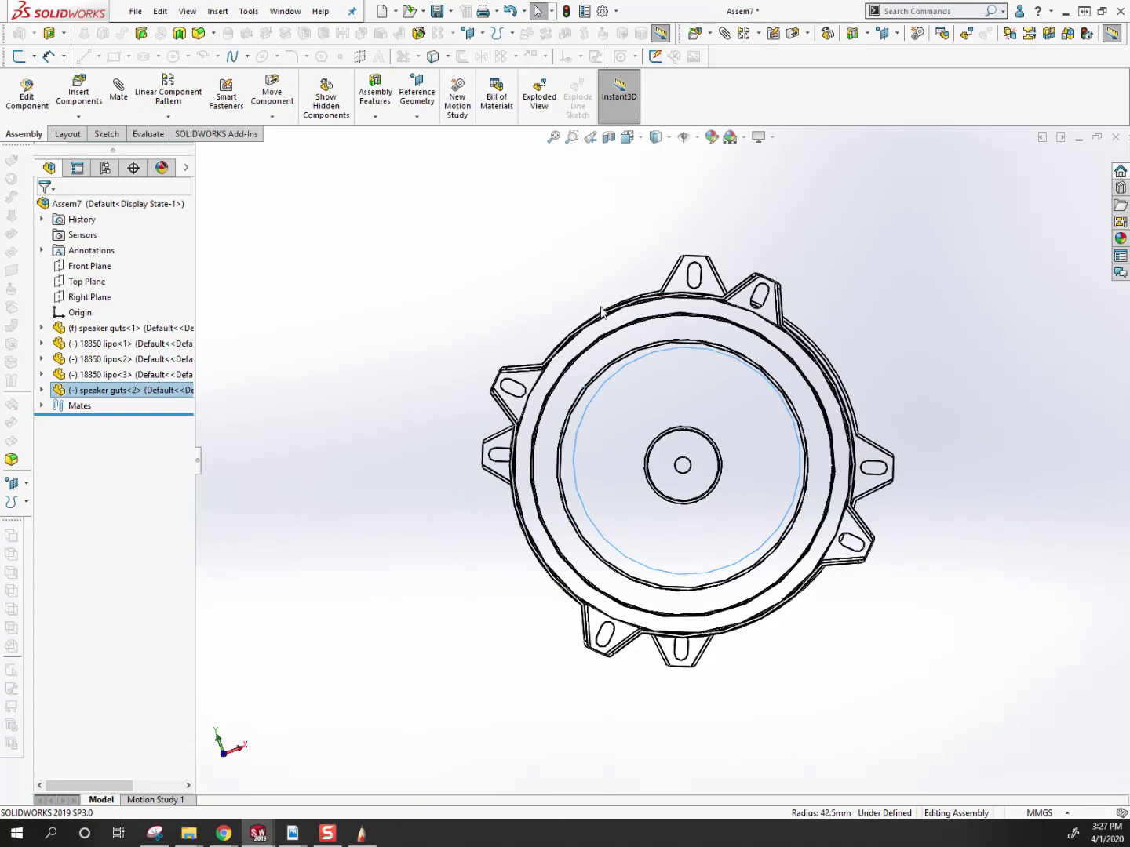
{"action": "left_click_drag", "start_coordinate": [558, 322], "coordinate": [582, 357]}
{"action": "key", "text": "ctrl+4"}
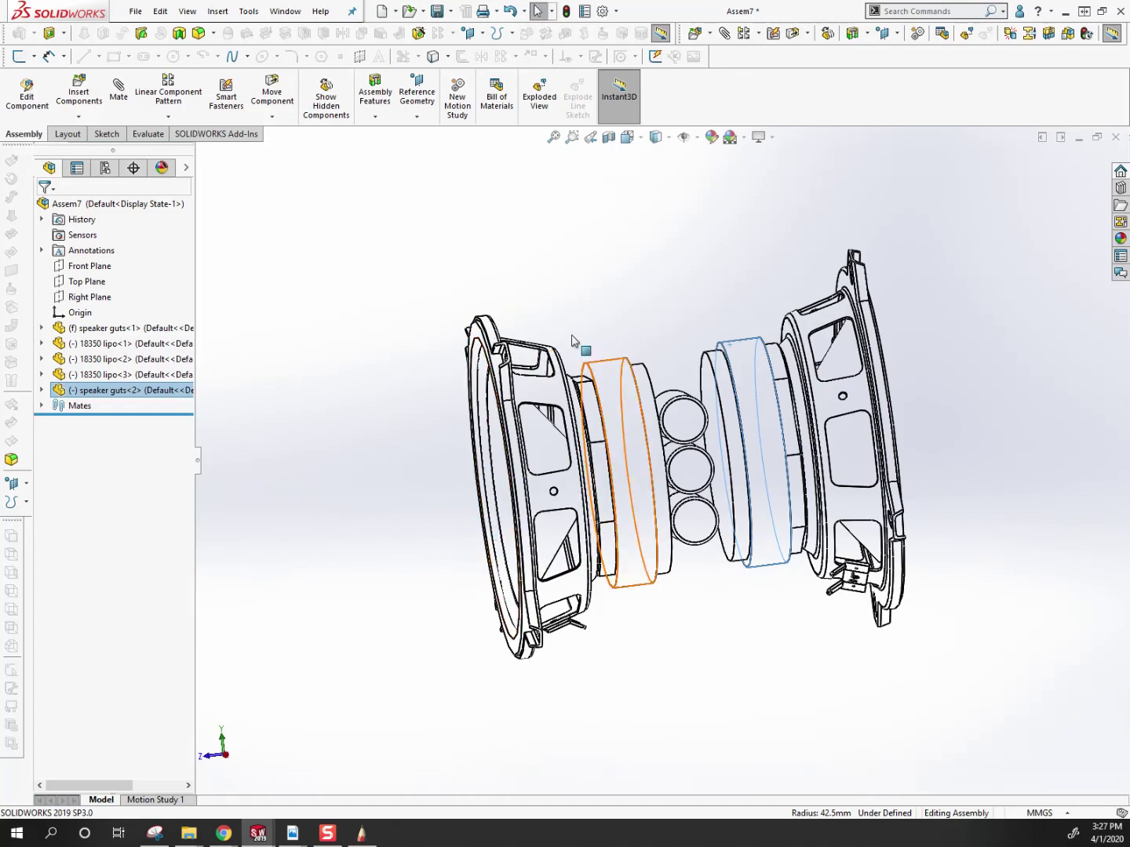
{"action": "left_click_drag", "start_coordinate": [504, 323], "coordinate": [542, 342]}
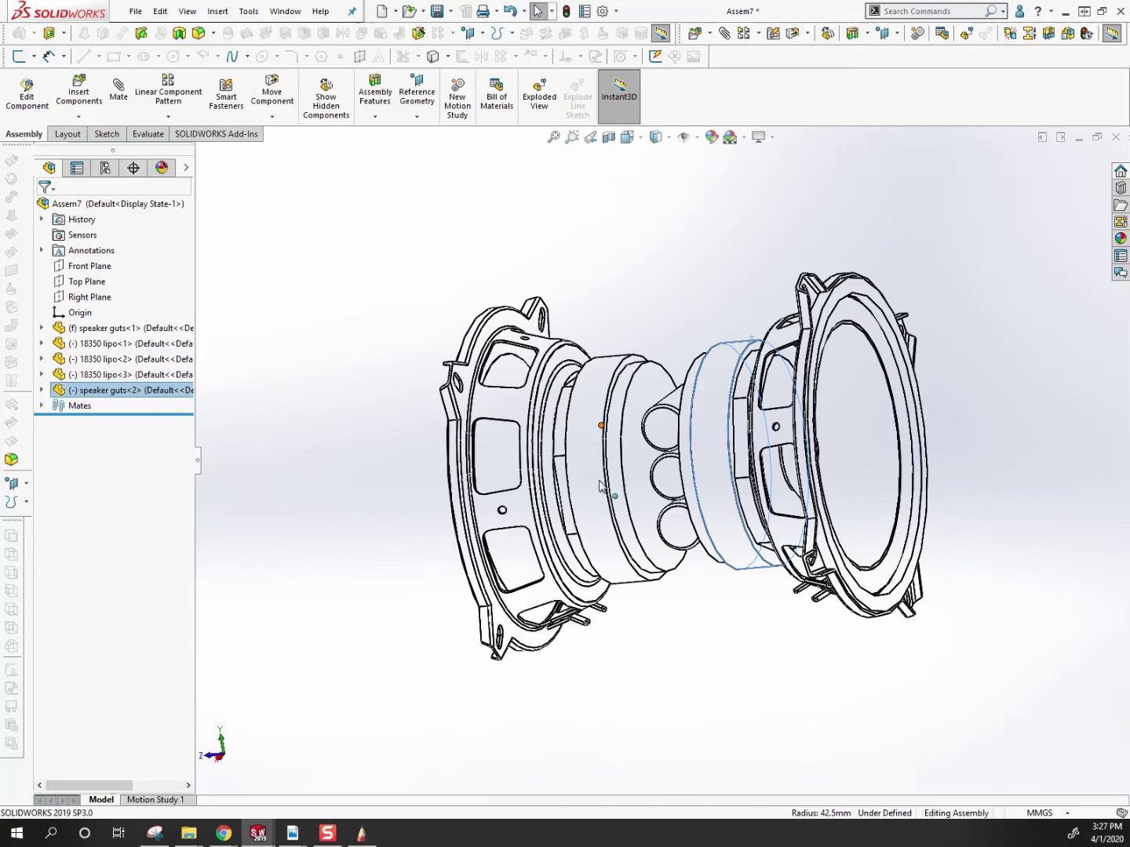
Step: Move the second speaker from across the batteries to a spot beside the first speaker to try a different arrangement
{"action": "left_click_drag", "start_coordinate": [594, 496], "coordinate": [639, 494]}
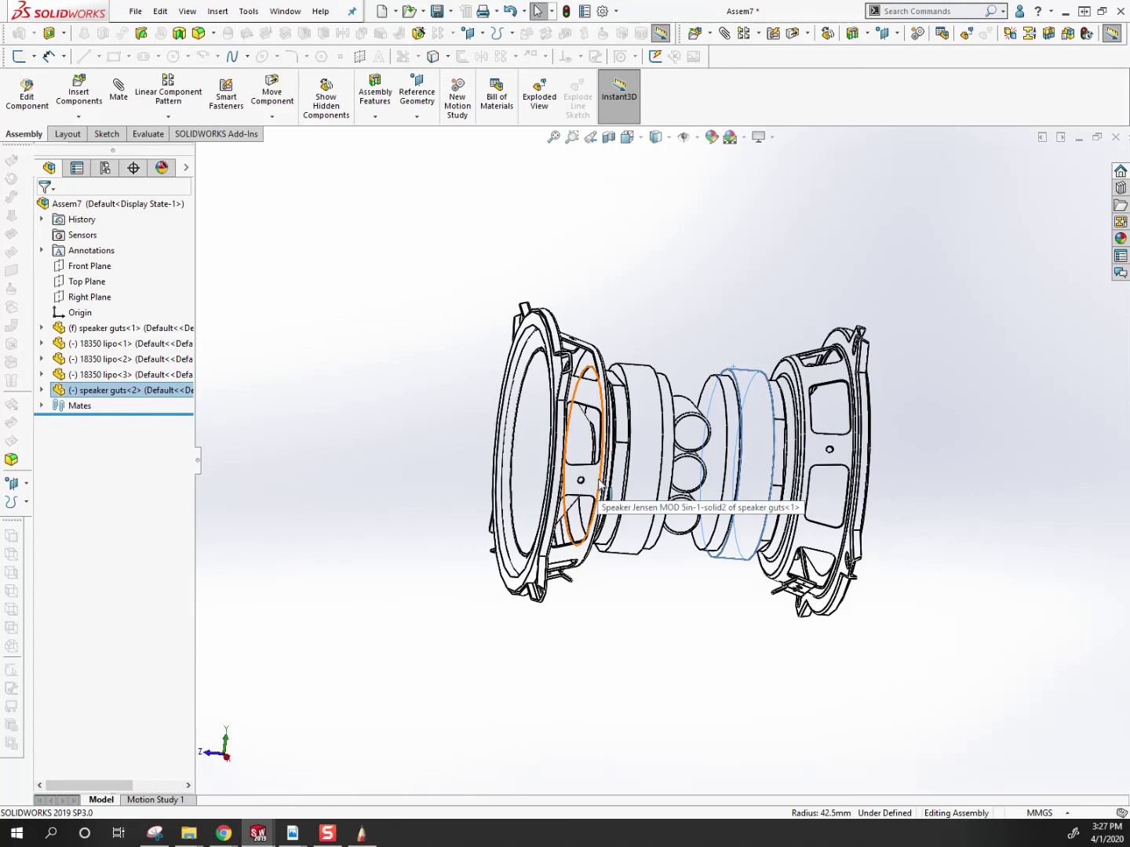
{"action": "left_click_drag", "start_coordinate": [634, 322], "coordinate": [704, 396]}
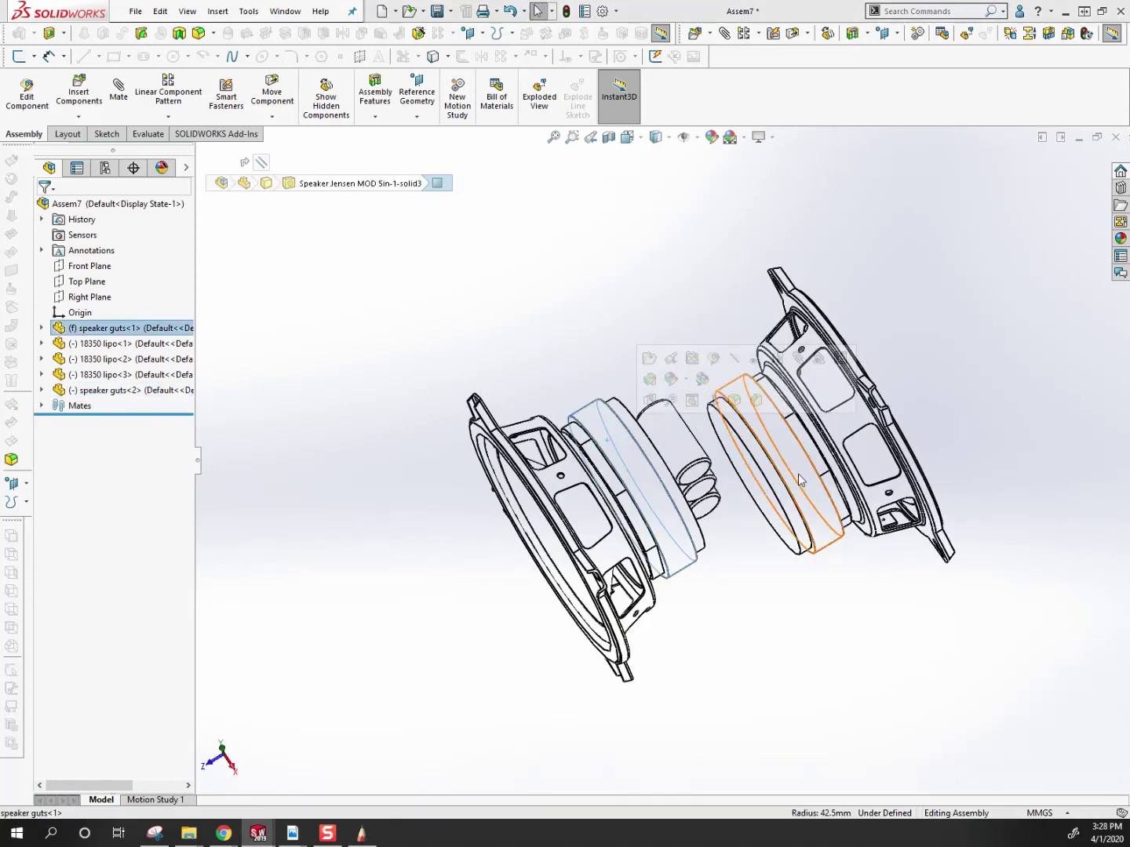
{"action": "left_click_drag", "start_coordinate": [797, 479], "coordinate": [785, 717]}
{"action": "key", "text": "ctrl+7"}
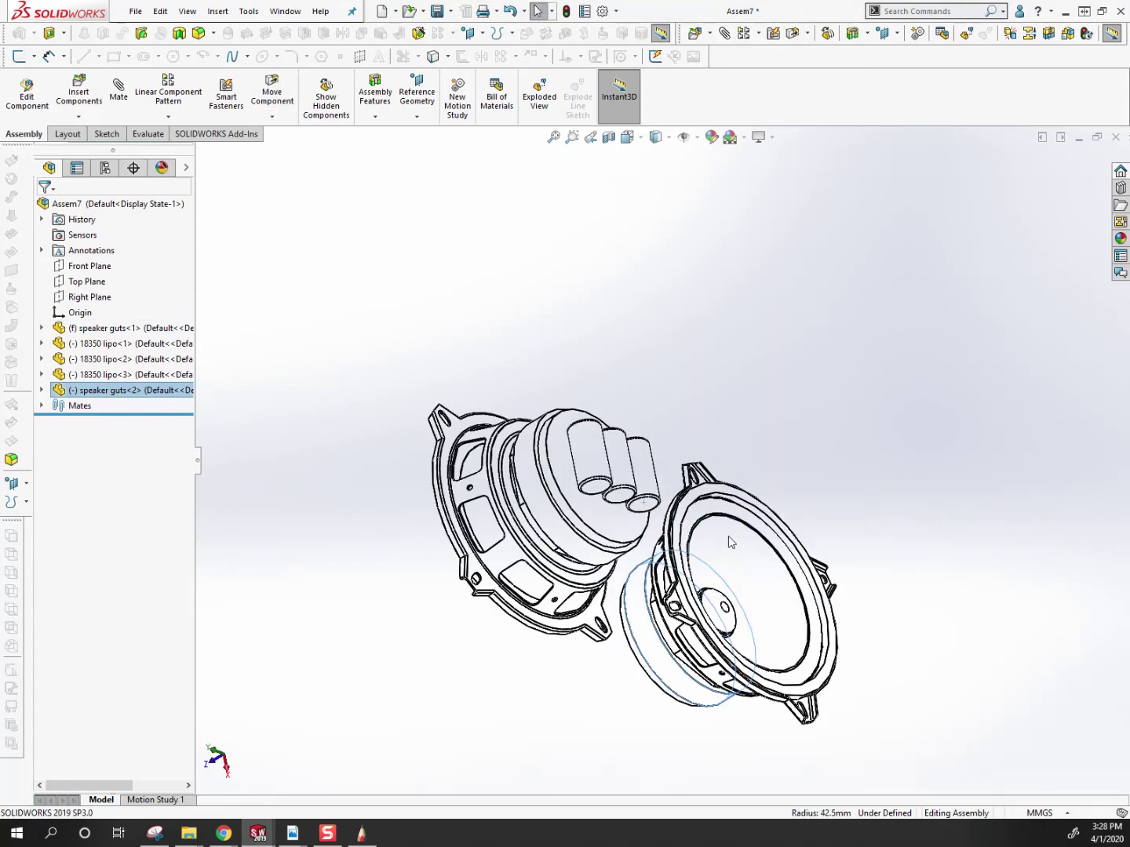
{"action": "left_click_drag", "start_coordinate": [676, 577], "coordinate": [562, 648]}
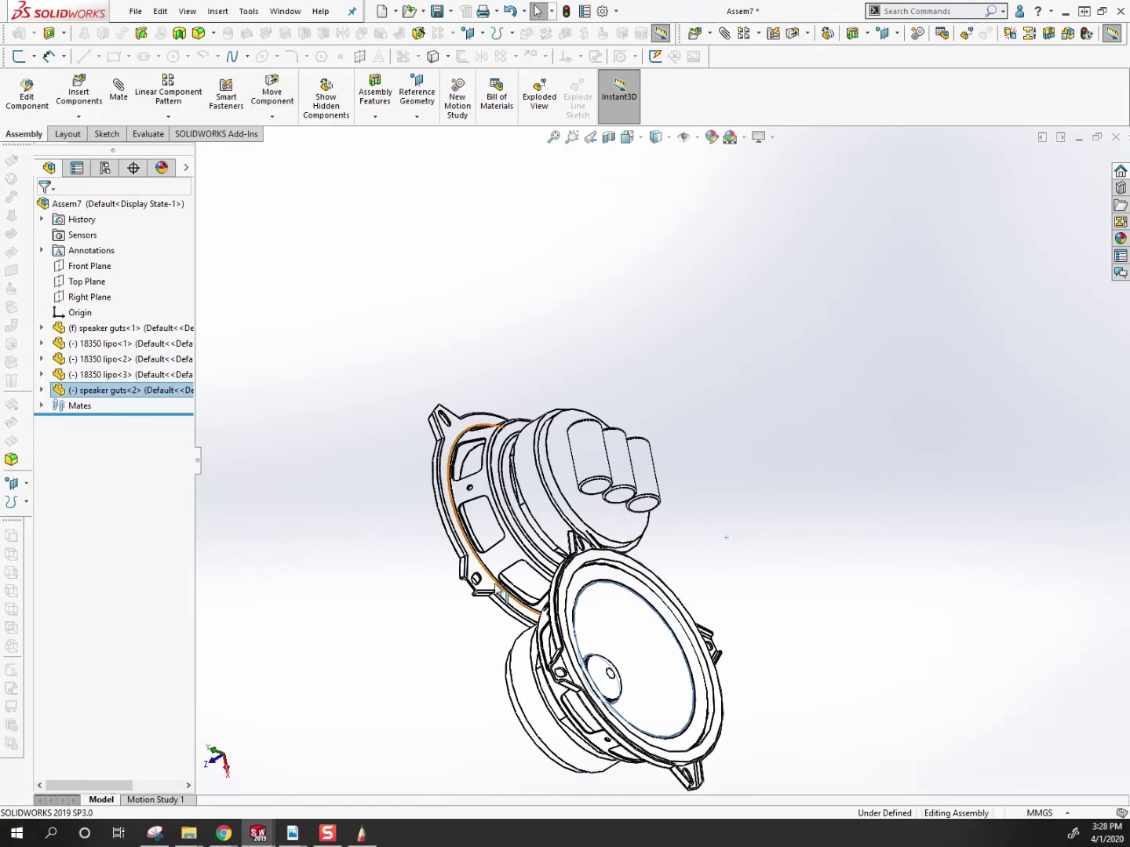
{"action": "left_click_drag", "start_coordinate": [453, 594], "coordinate": [460, 357]}
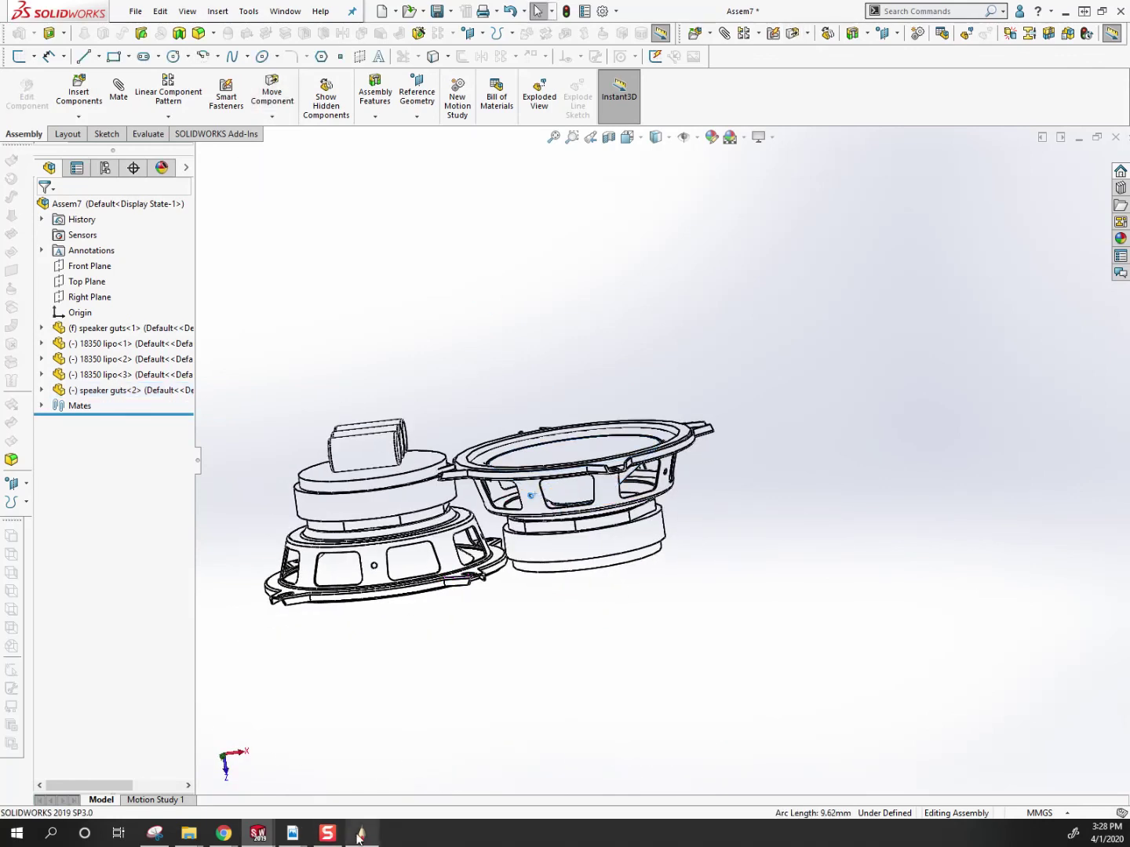
Step: Move the second speaker back across the three batteries from the first one and adjust its position in the right side view
{"action": "left_click", "coordinate": [361, 834]}
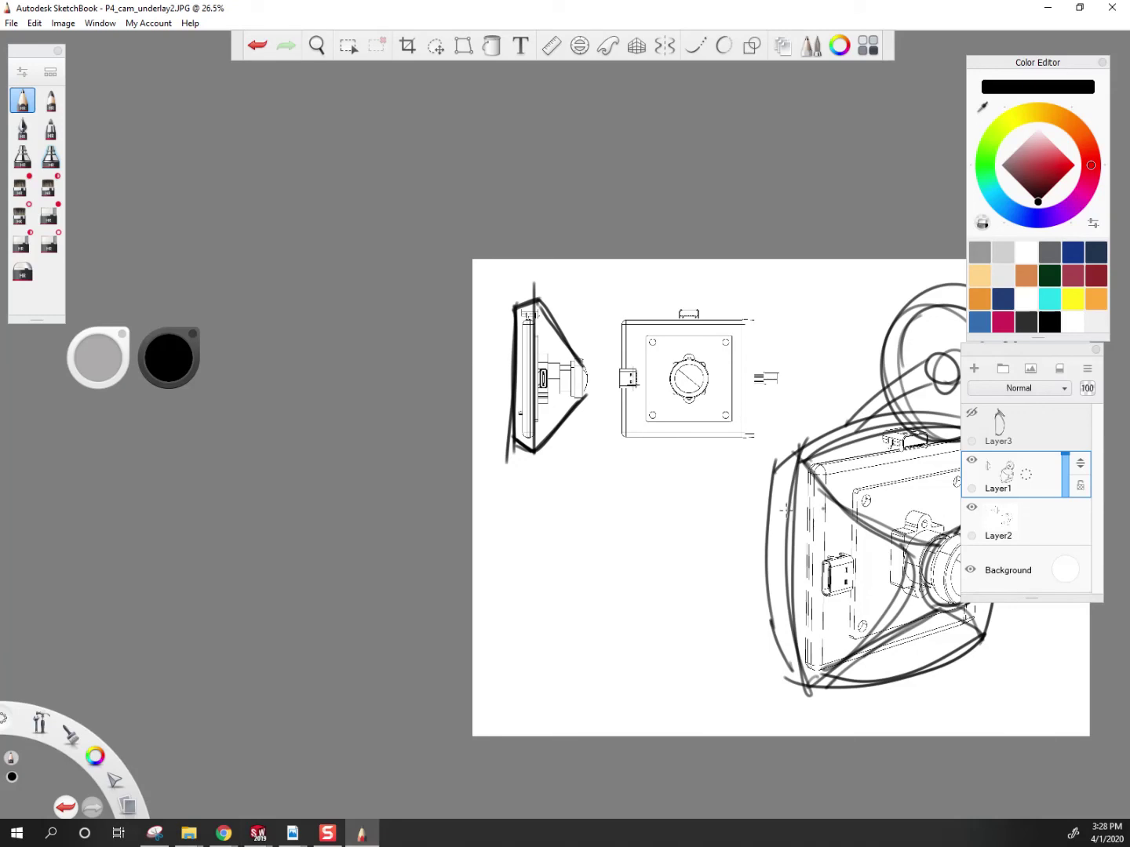
{"action": "left_click", "coordinate": [1049, 8]}
{"action": "left_click", "coordinate": [542, 448]}
{"action": "left_click_drag", "start_coordinate": [542, 448], "coordinate": [314, 306]}
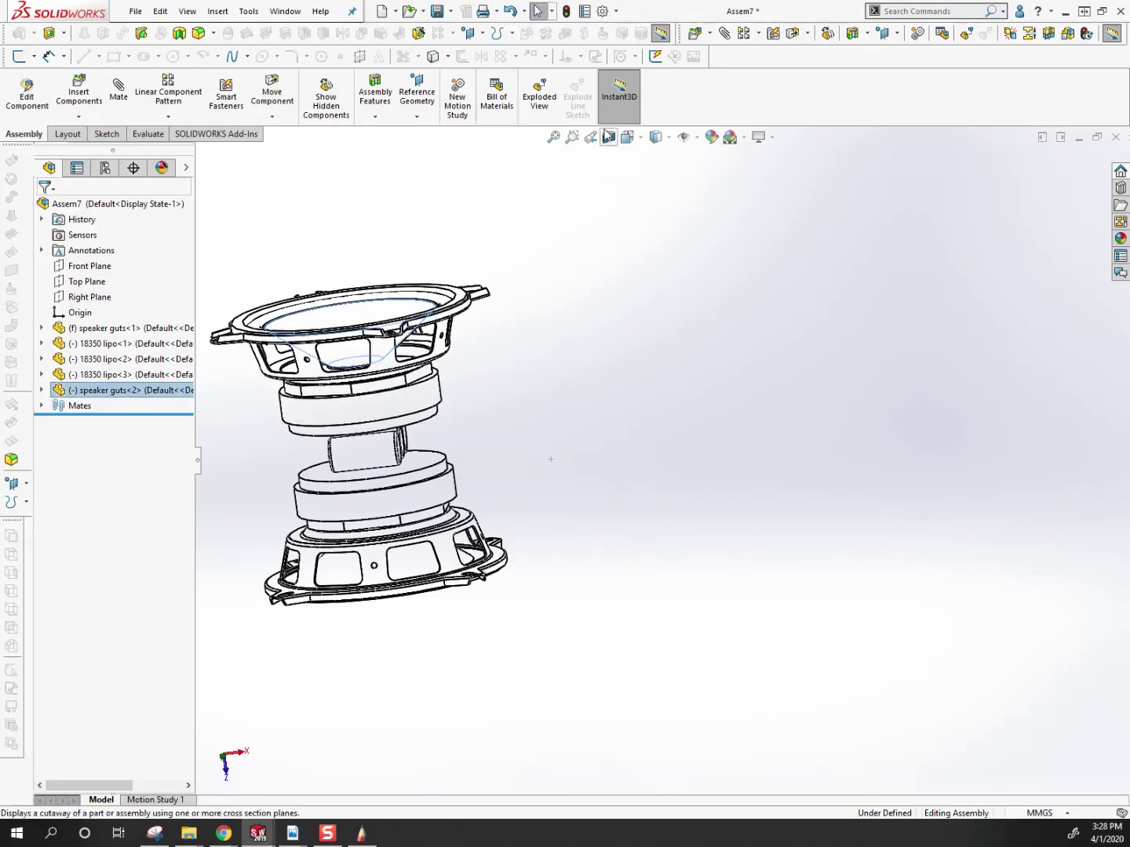
{"action": "left_click", "coordinate": [627, 136]}
{"action": "left_click", "coordinate": [648, 196]}
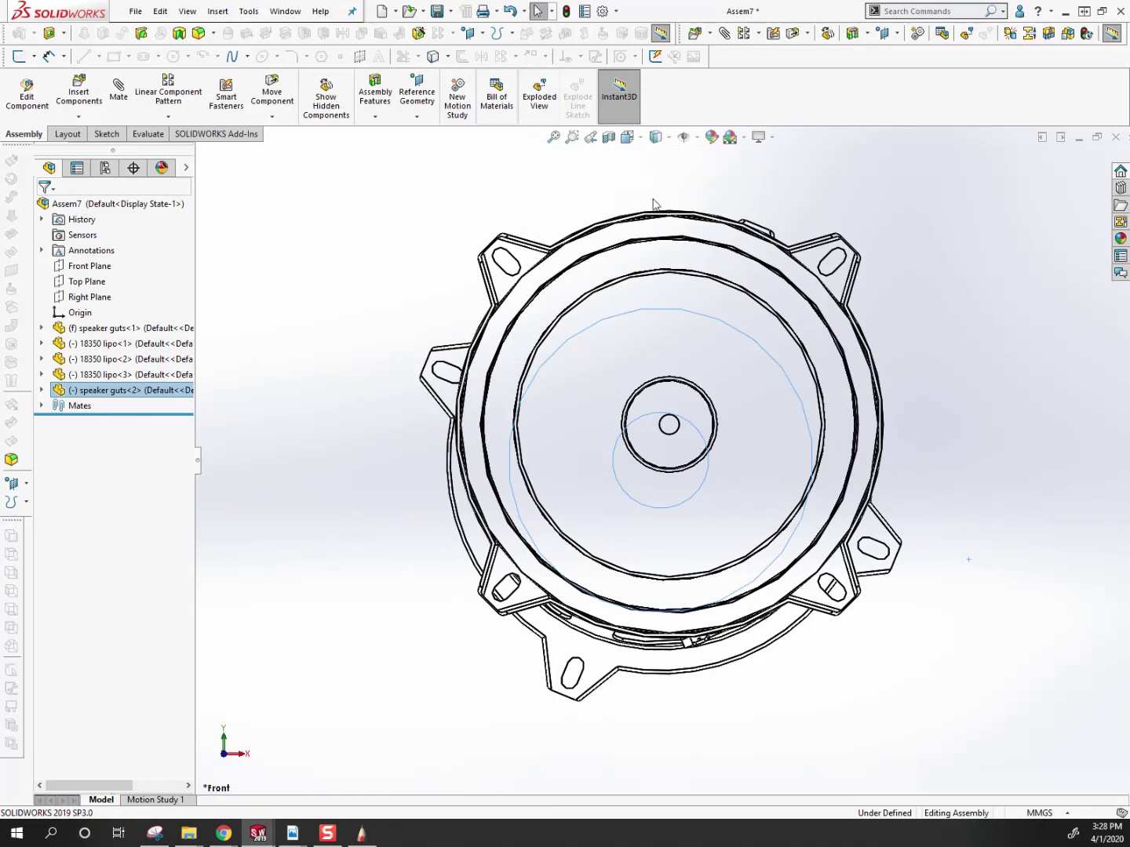
{"action": "left_click", "coordinate": [626, 137]}
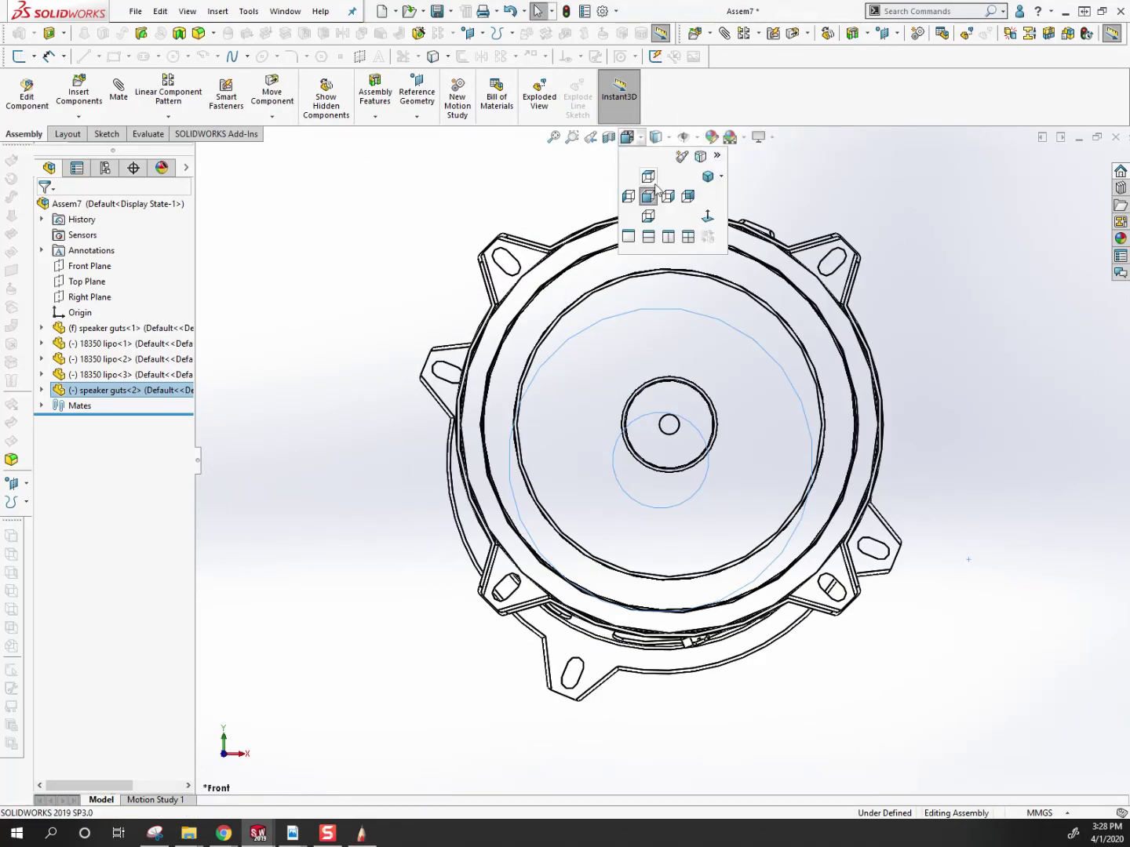
{"action": "left_click", "coordinate": [668, 196]}
{"action": "left_click_drag", "start_coordinate": [724, 475], "coordinate": [741, 399]}
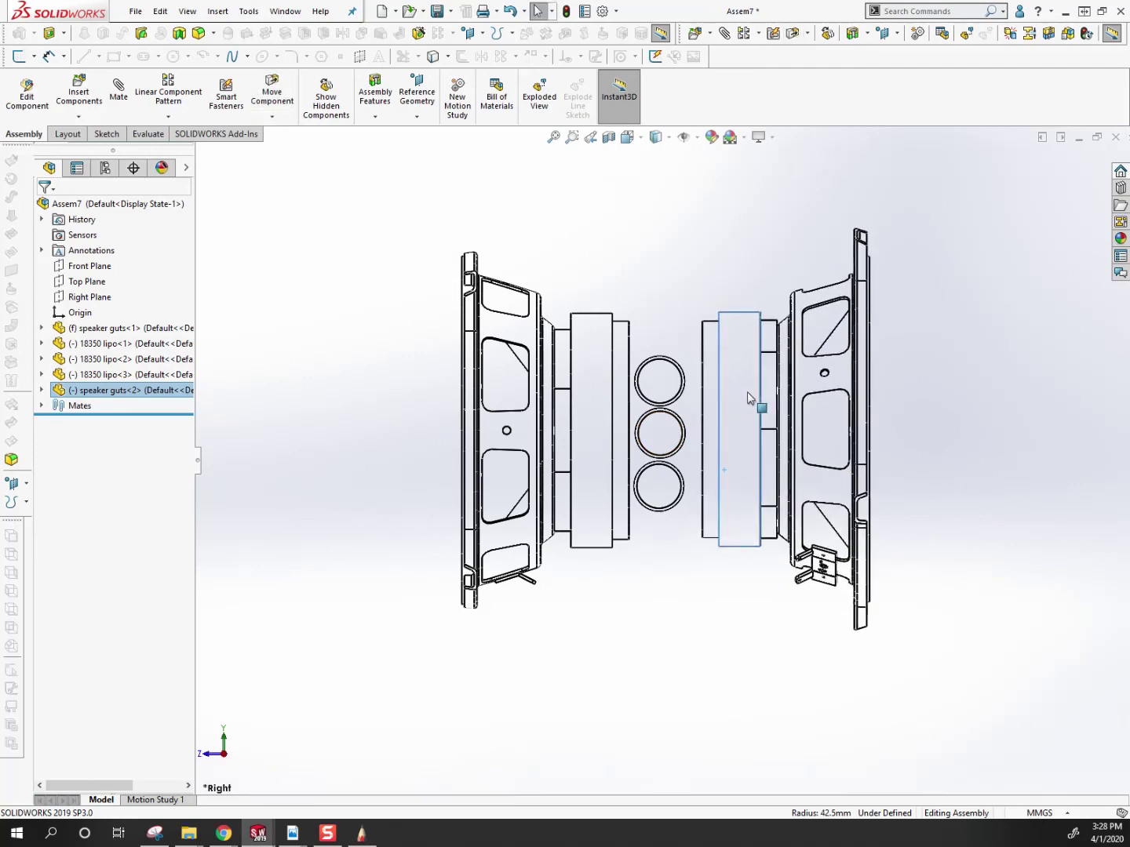
Step: Inspect the opposed speaker layout and hide the second speaker guts component
{"action": "scroll", "coordinate": [730, 451], "scroll_direction": "up", "scroll_amount": 3}
{"action": "scroll", "coordinate": [682, 416], "scroll_direction": "down", "scroll_amount": 5}
{"action": "mouse_move", "coordinate": [712, 423]}
{"action": "left_mouse_down"}
{"action": "mouse_move", "coordinate": [739, 445]}
{"action": "mouse_move", "coordinate": [711, 436]}
{"action": "left_mouse_up"}
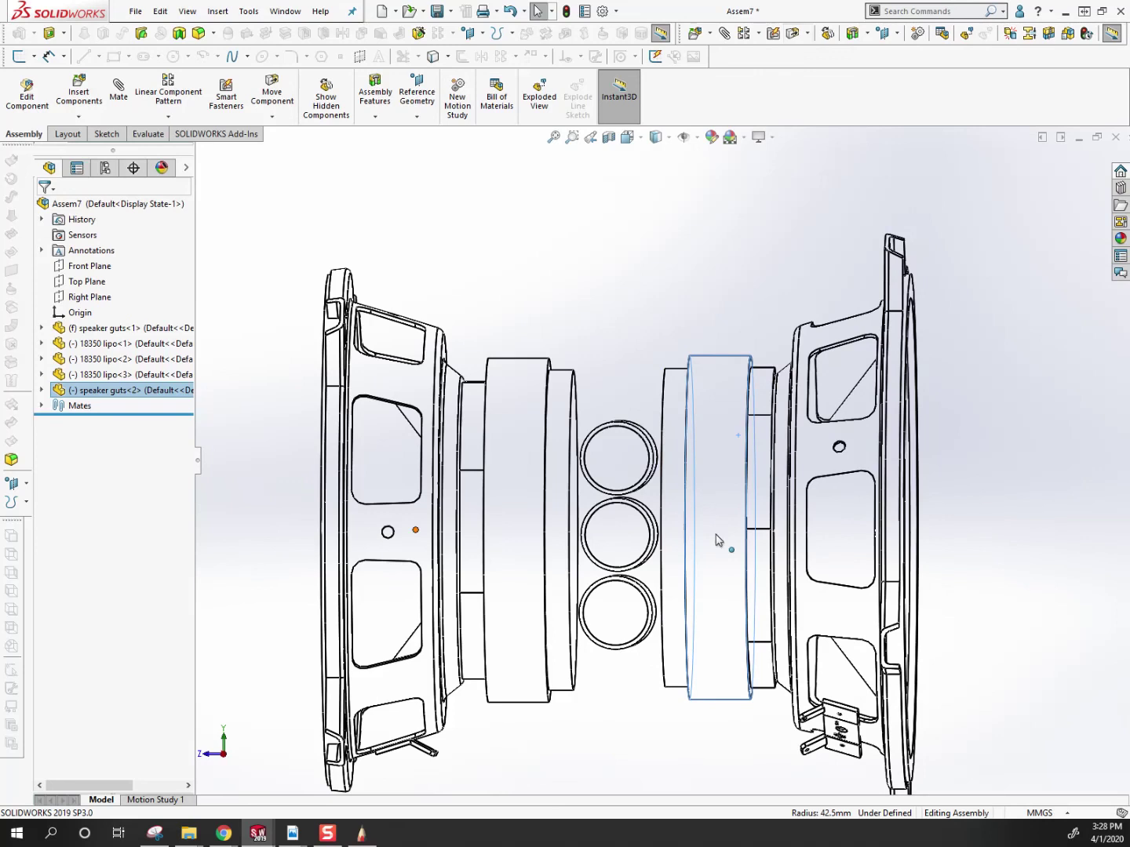
{"action": "scroll", "coordinate": [719, 538], "scroll_direction": "up", "scroll_amount": 3}
{"action": "left_click_drag", "start_coordinate": [718, 537], "coordinate": [627, 612]}
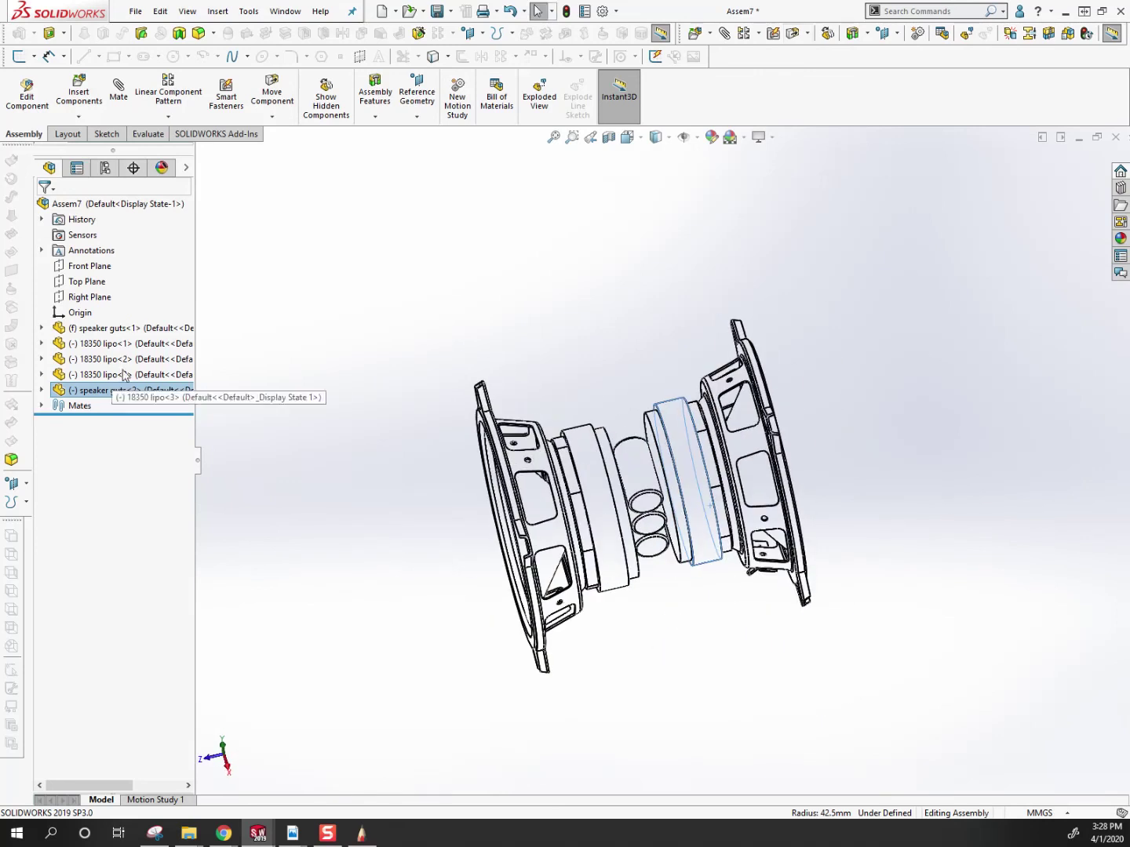
{"action": "right_click", "coordinate": [87, 394]}
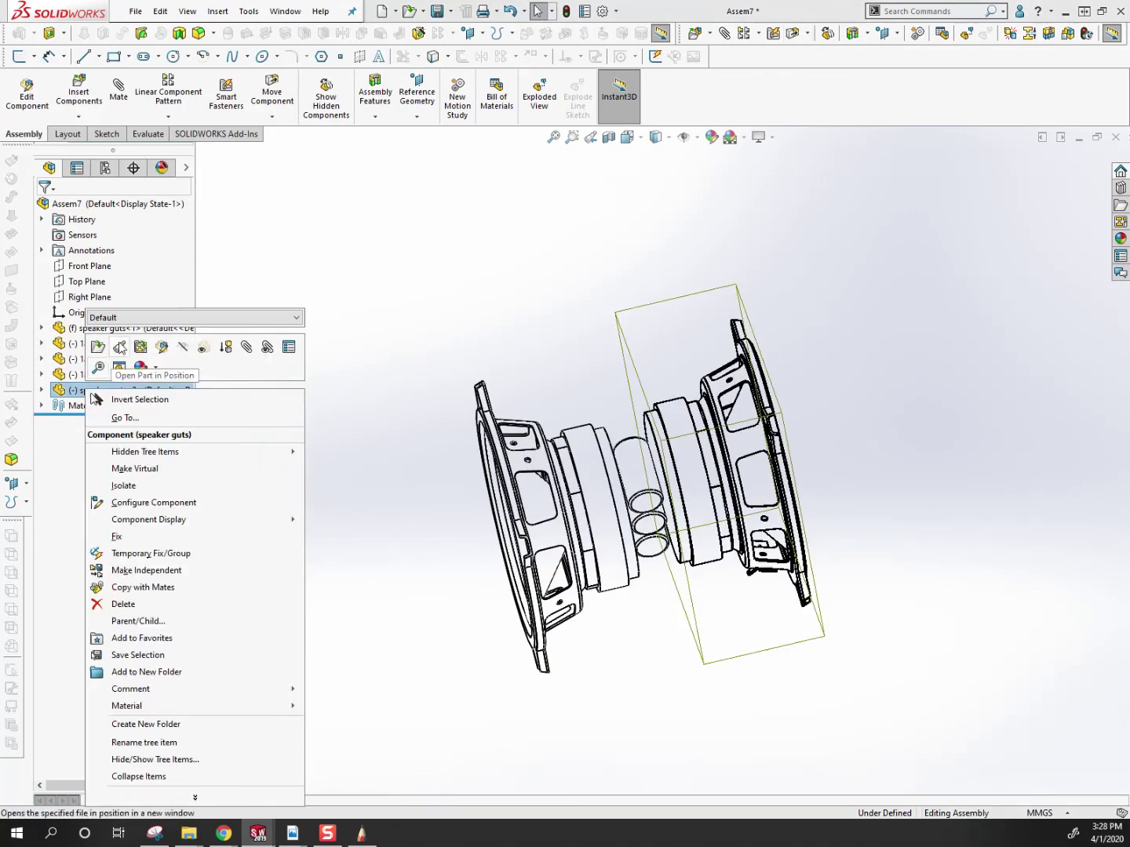
{"action": "left_click", "coordinate": [149, 345]}
Step: Insert the open P4_speaker part into the assembly as a component
{"action": "left_click", "coordinate": [216, 10]}
{"action": "left_click", "coordinate": [217, 10]}
{"action": "left_click", "coordinate": [218, 10]}
{"action": "mouse_move", "coordinate": [230, 36]}
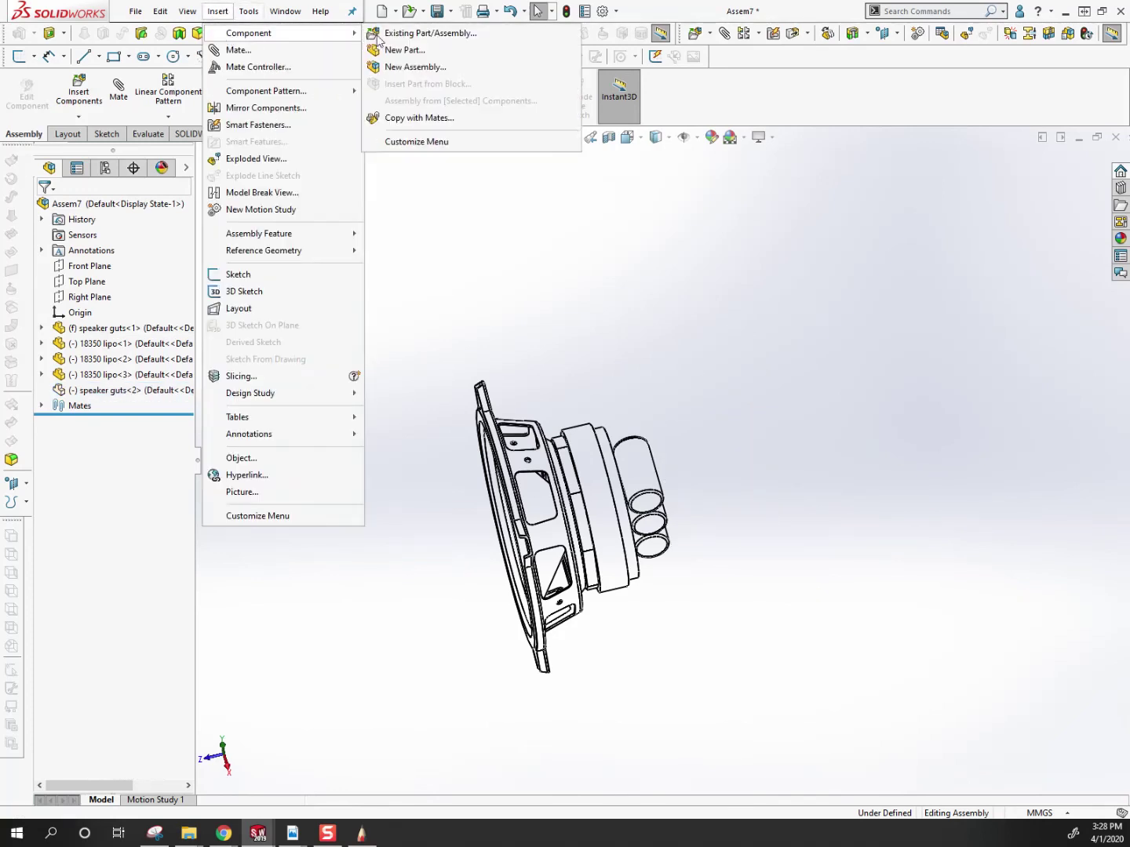
{"action": "left_click", "coordinate": [402, 36]}
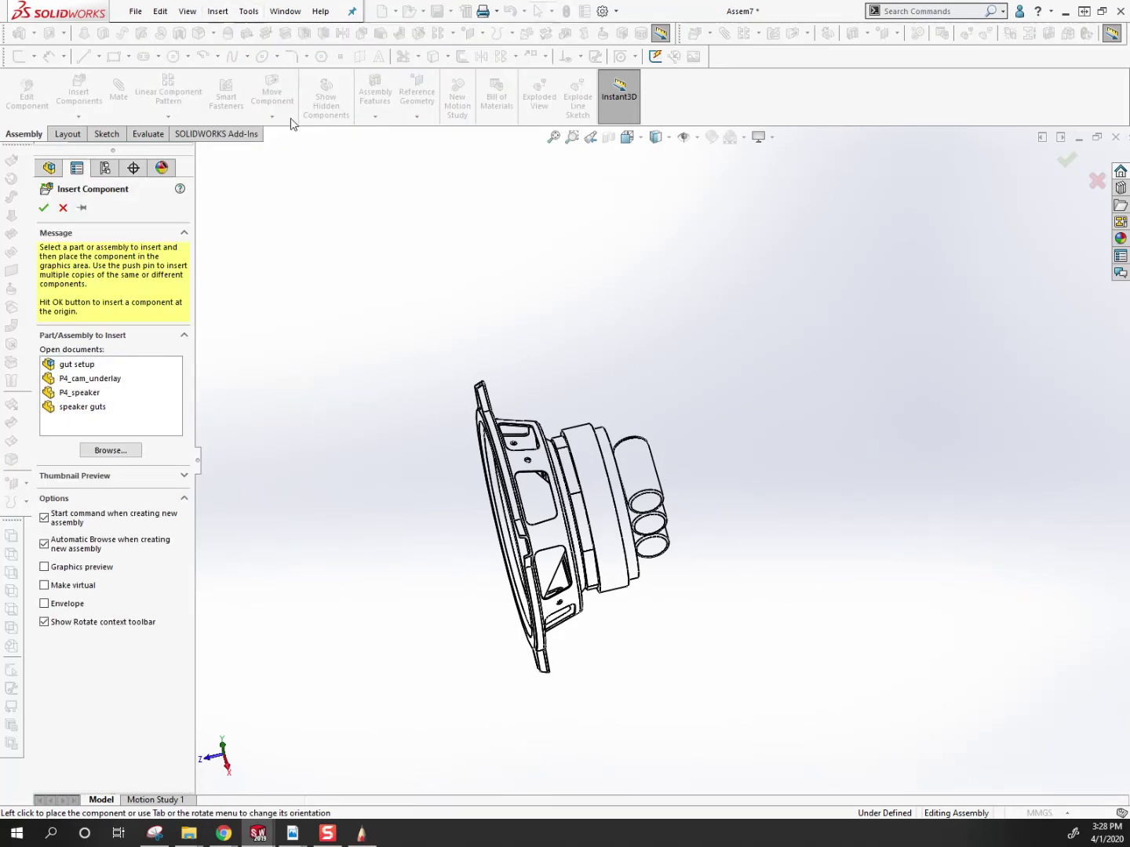
{"action": "left_click", "coordinate": [83, 393]}
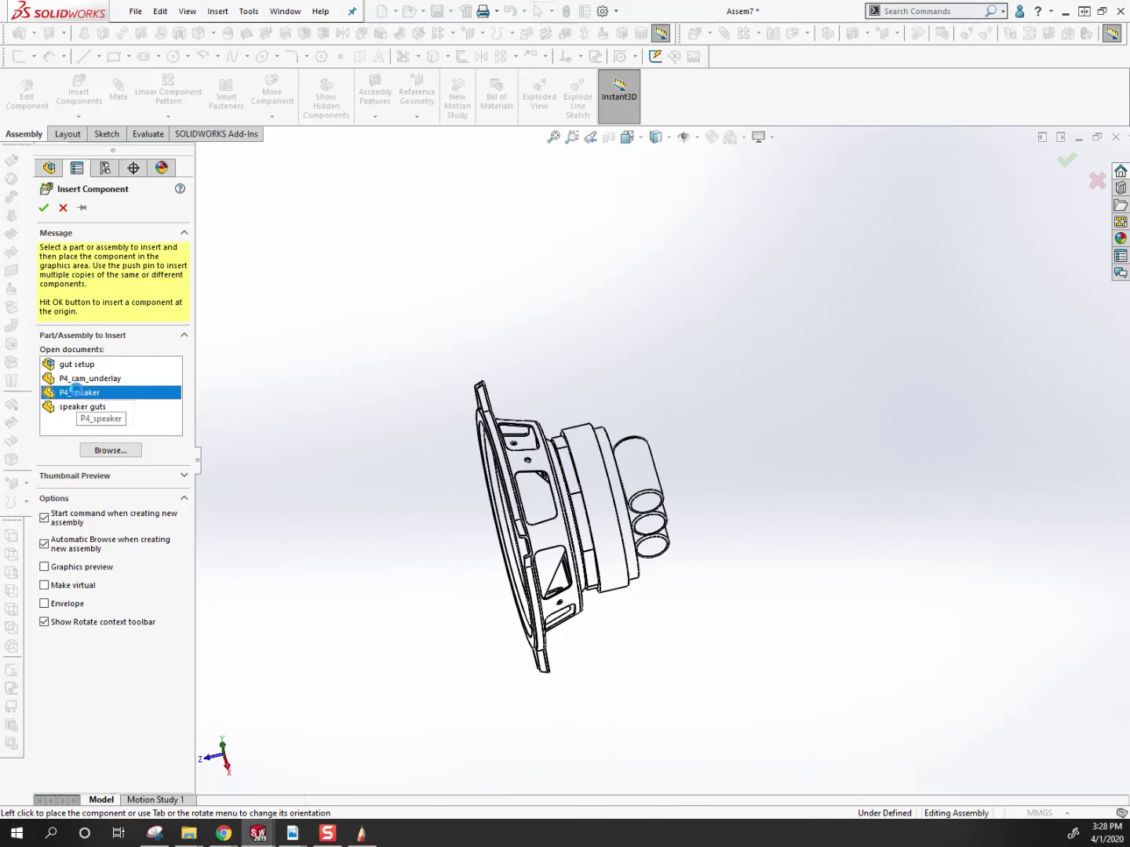
{"action": "left_click", "coordinate": [718, 506]}
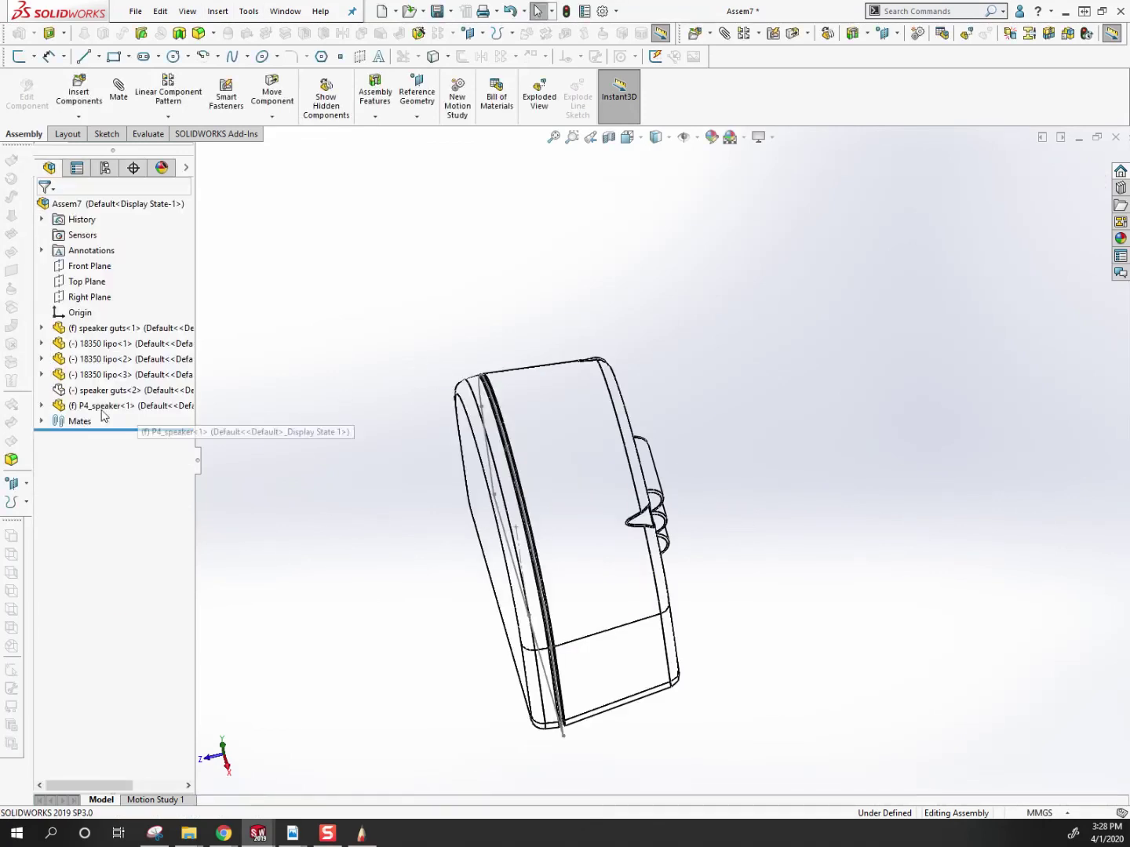
Step: Suppress the P4_speaker component in the assembly
{"action": "left_click", "coordinate": [95, 406]}
{"action": "right_click", "coordinate": [95, 405]}
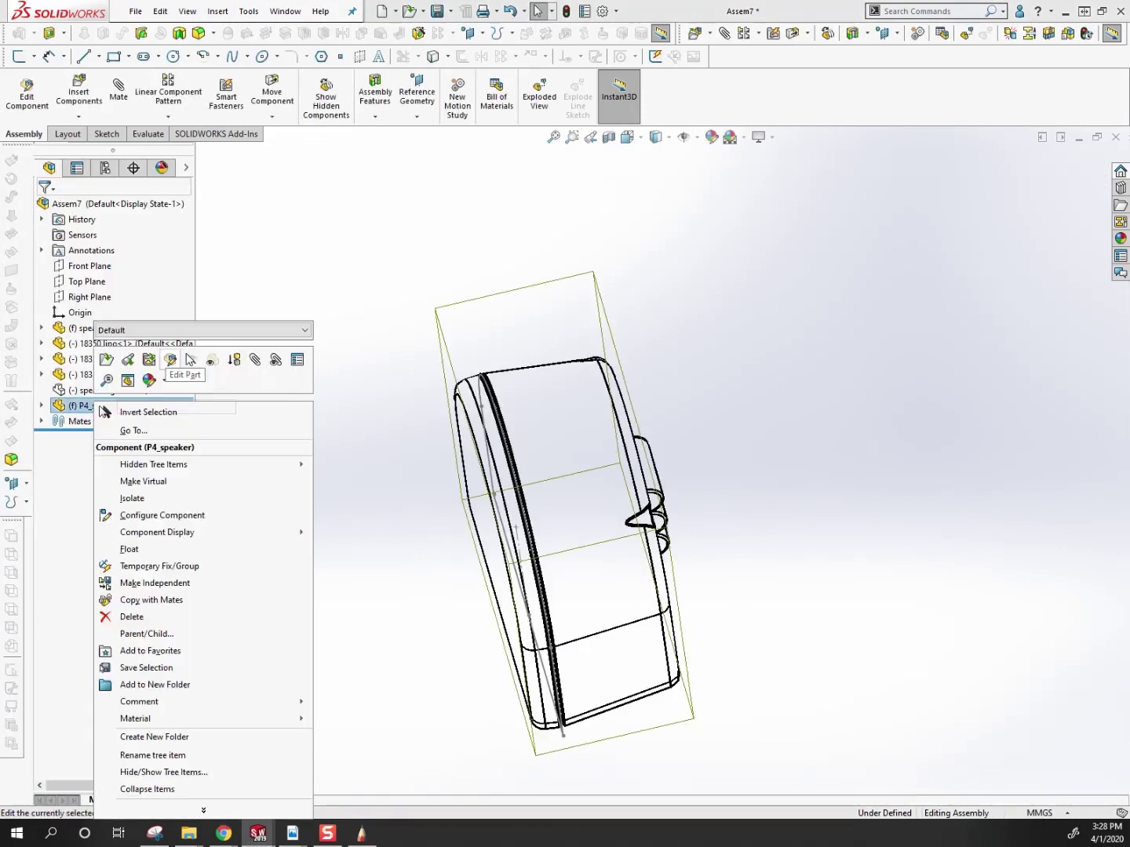
{"action": "left_click", "coordinate": [235, 359]}
Step: Insert another copy of the open speaker guts part into the assembly near the first speaker
{"action": "left_click", "coordinate": [217, 11]}
{"action": "mouse_move", "coordinate": [280, 34]}
{"action": "left_click", "coordinate": [404, 33]}
{"action": "left_click", "coordinate": [81, 408]}
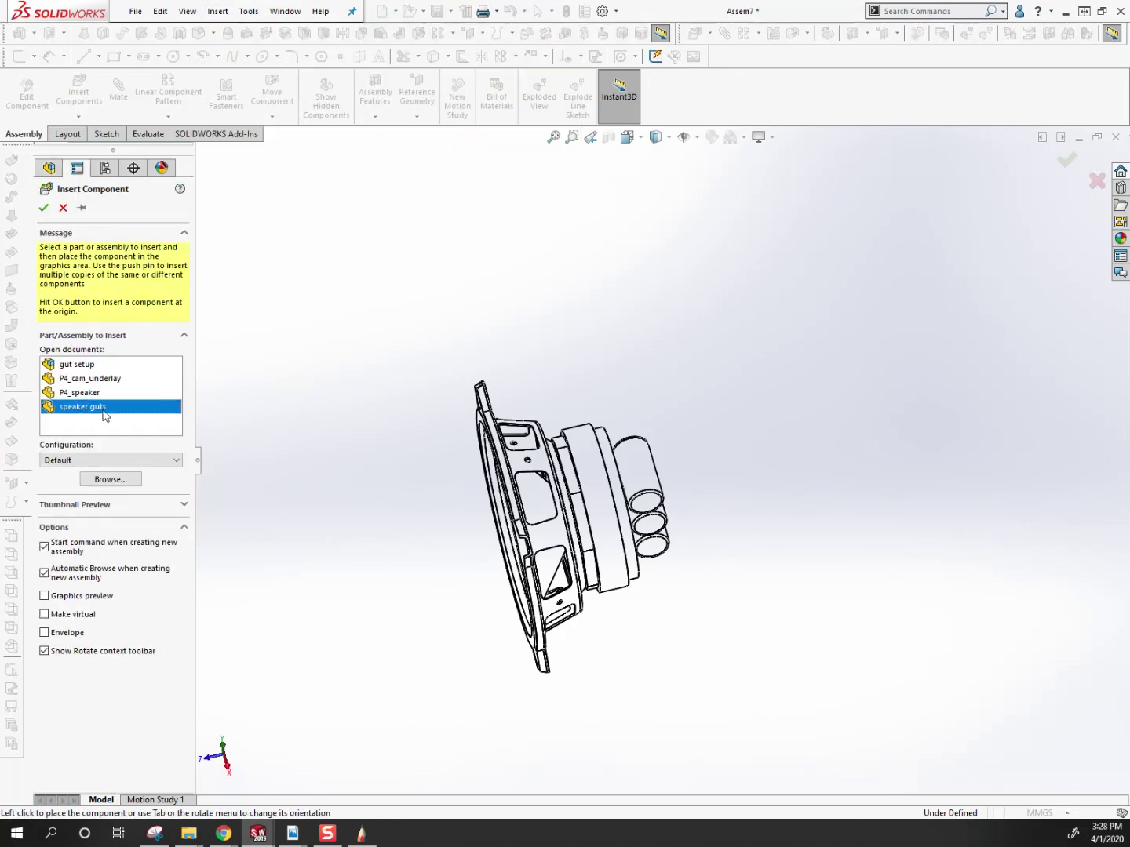
{"action": "left_click", "coordinate": [649, 380]}
Step: Move the new speaker in the front view so it sits side by side with the first, and check the arrangement from other angles
{"action": "left_click_drag", "start_coordinate": [694, 430], "coordinate": [671, 172]}
{"action": "left_click", "coordinate": [627, 137]}
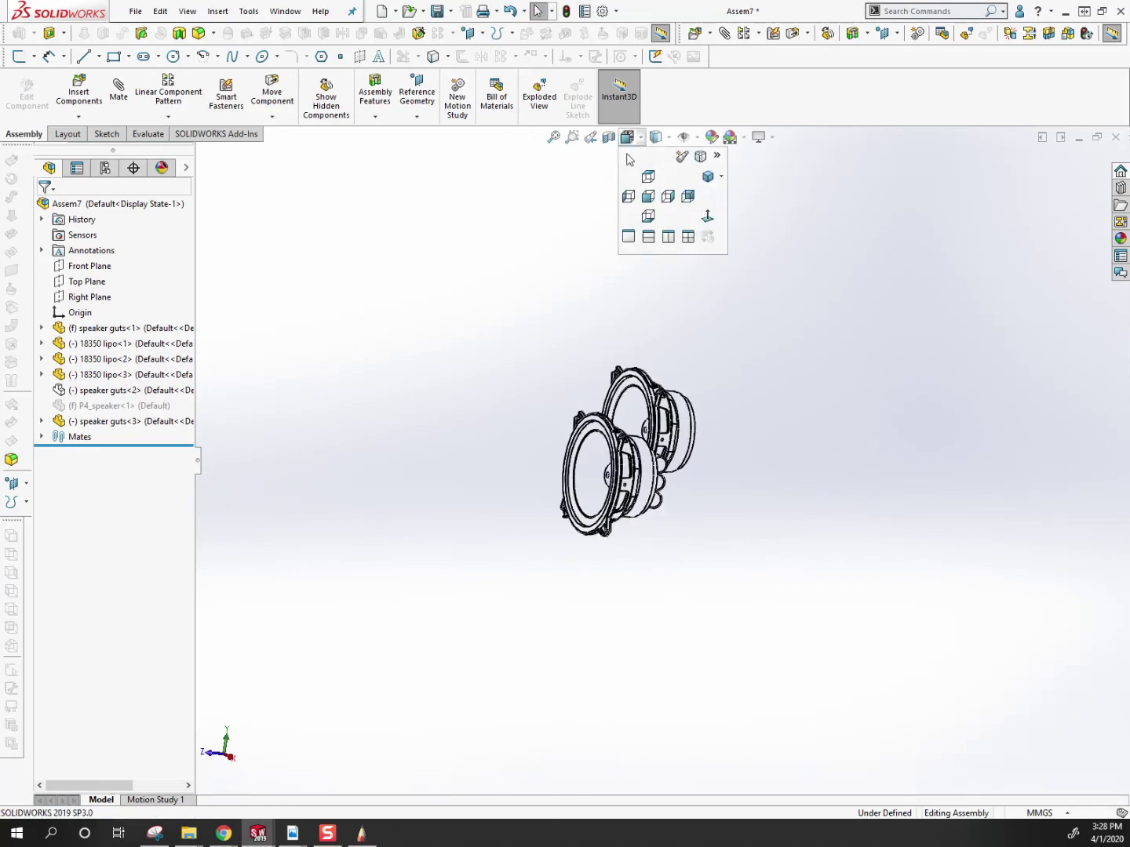
{"action": "left_click", "coordinate": [642, 192]}
{"action": "left_click_drag", "start_coordinate": [640, 290], "coordinate": [301, 436]}
{"action": "key", "text": "Escape"}
{"action": "left_click", "coordinate": [627, 137]}
{"action": "left_click", "coordinate": [649, 180]}
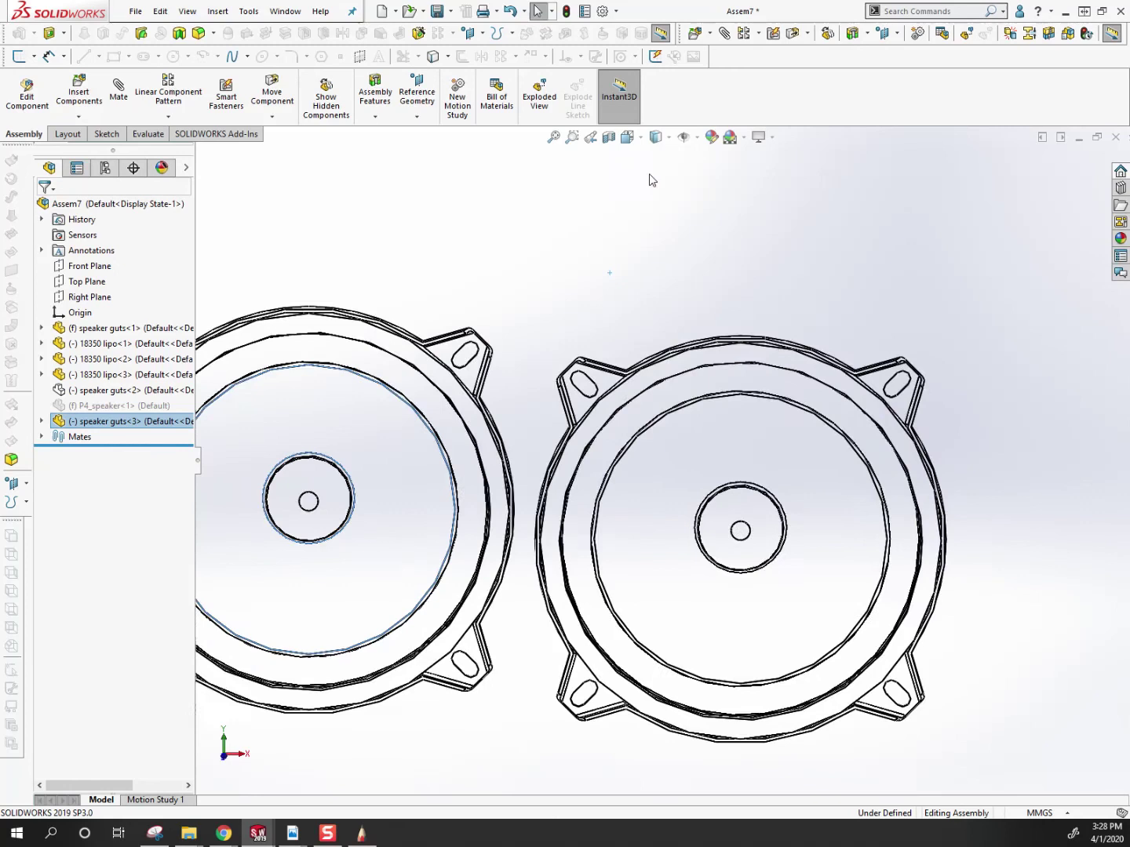
{"action": "left_click_drag", "start_coordinate": [557, 404], "coordinate": [575, 565]}
{"action": "key", "text": "Escape"}
{"action": "key", "text": "ctrl+4"}
{"action": "key", "text": "ctrl+1"}
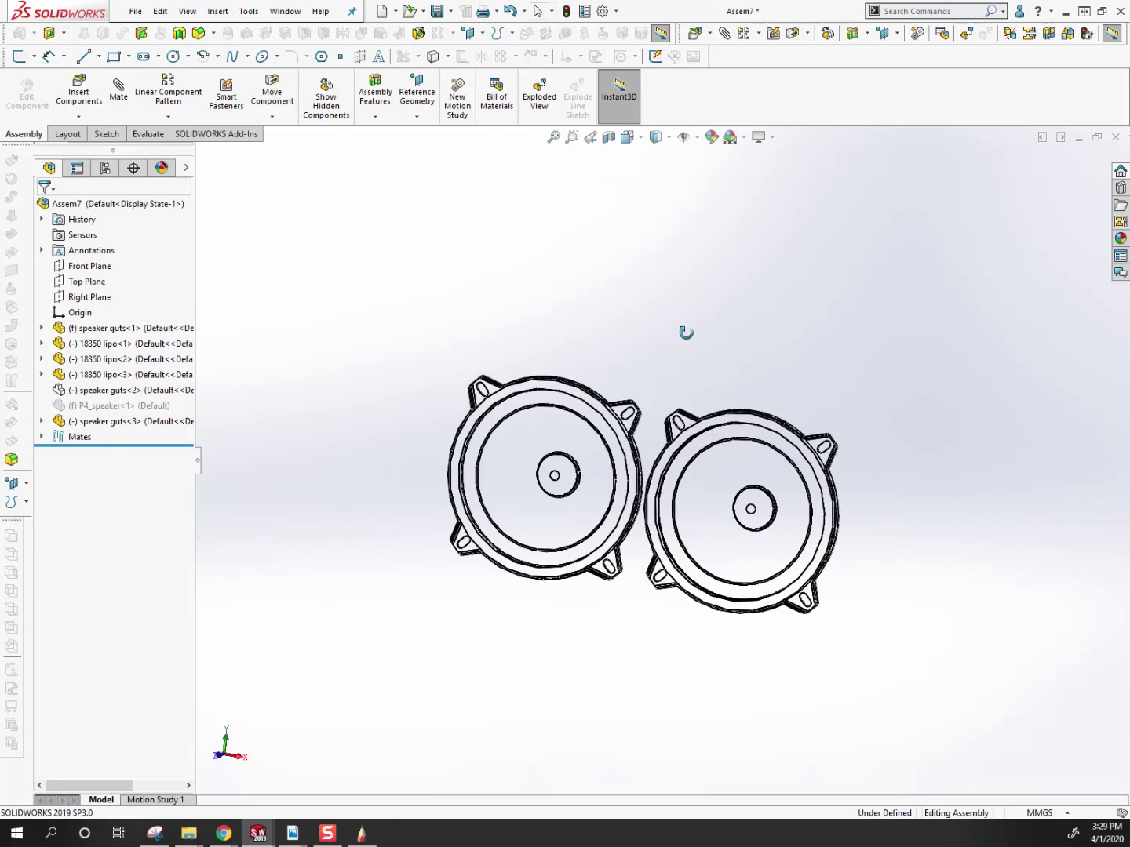